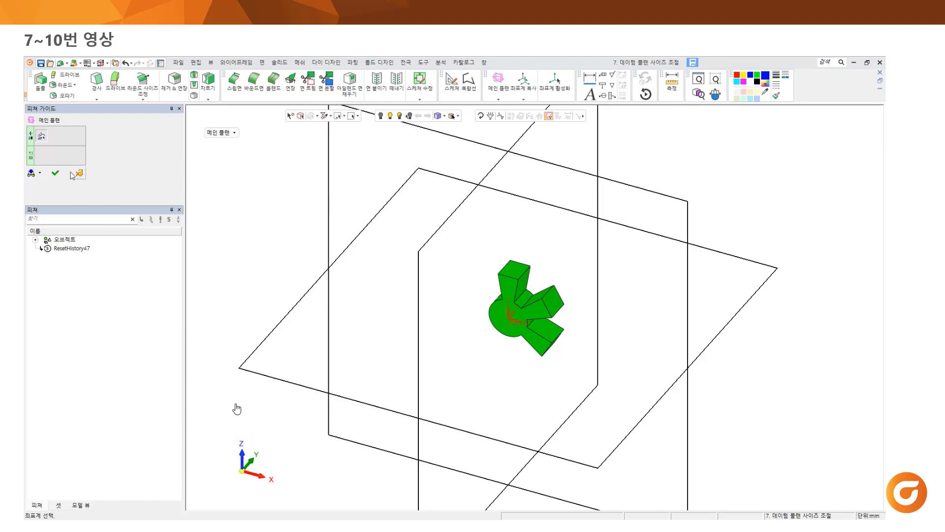
- Confirm the main planes on the coordinate system and delete them from the feature history
click(55, 173)
click(648, 190)
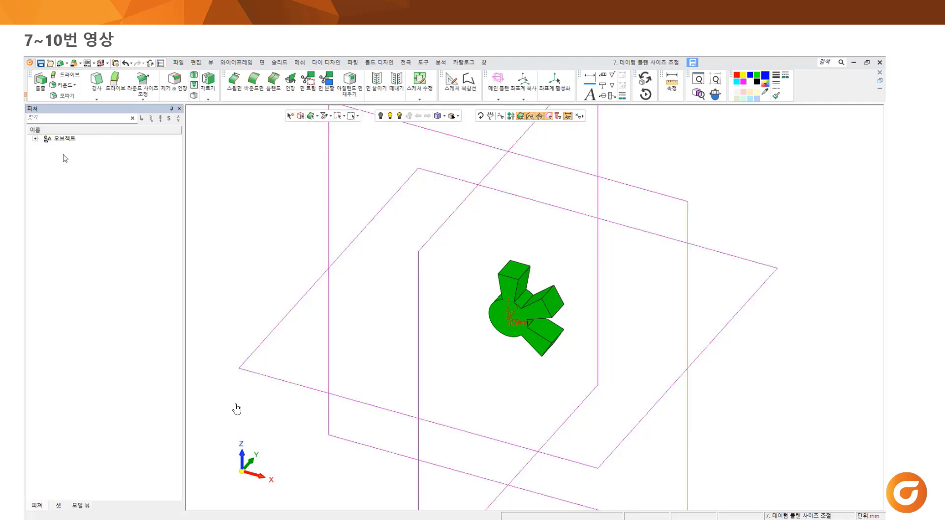
right_click(60, 156)
click(89, 217)
click(433, 309)
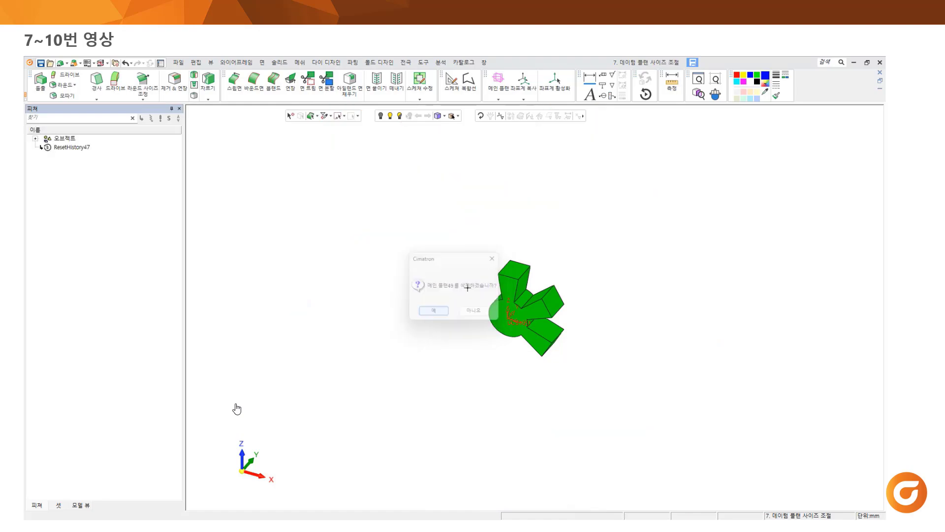
- In the general preferences for datum planes, reduce the plane-to-screen size ratio well below 100 and choose another plane handle size
click(424, 62)
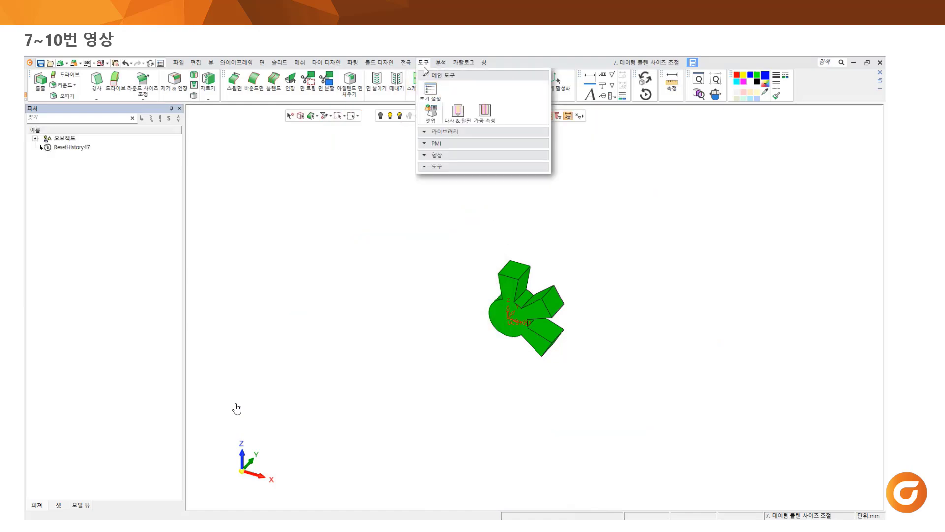
click(430, 93)
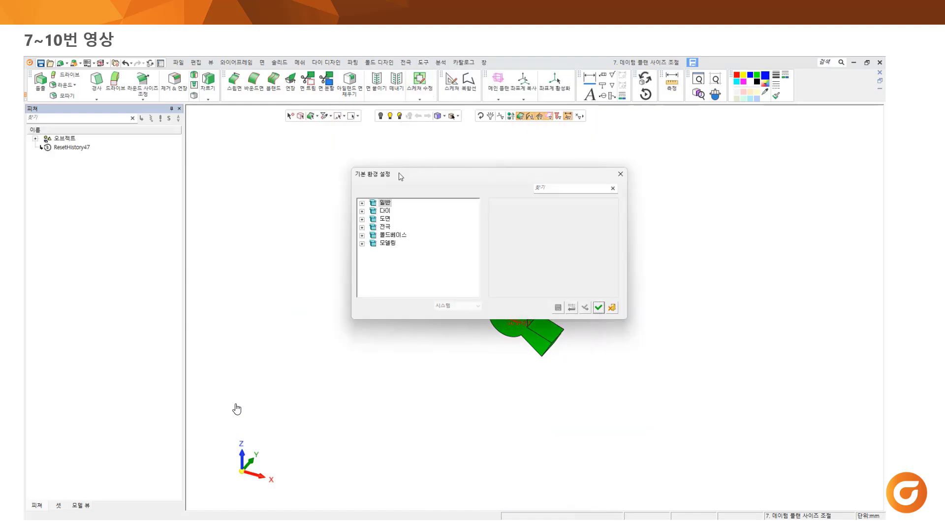
double_click(385, 202)
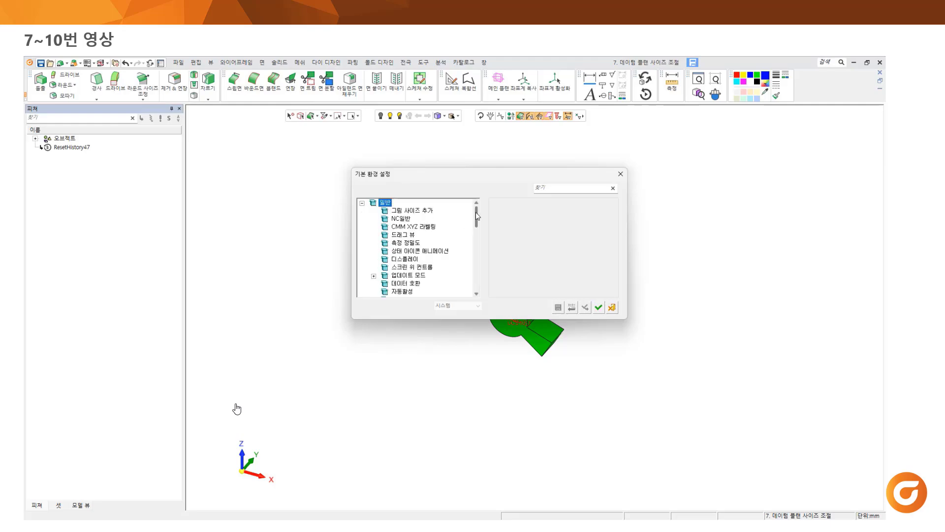
drag(476, 217, 478, 247)
scroll(478, 247, down, 1)
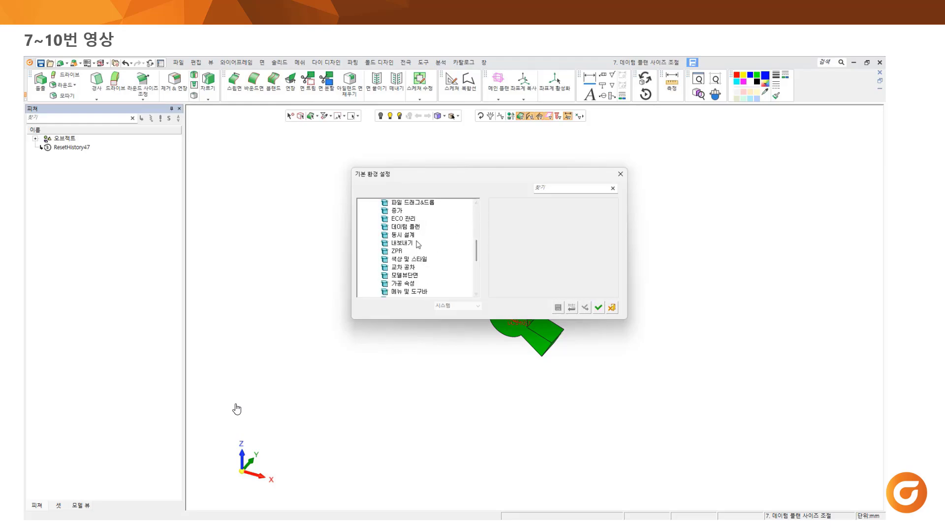
click(411, 227)
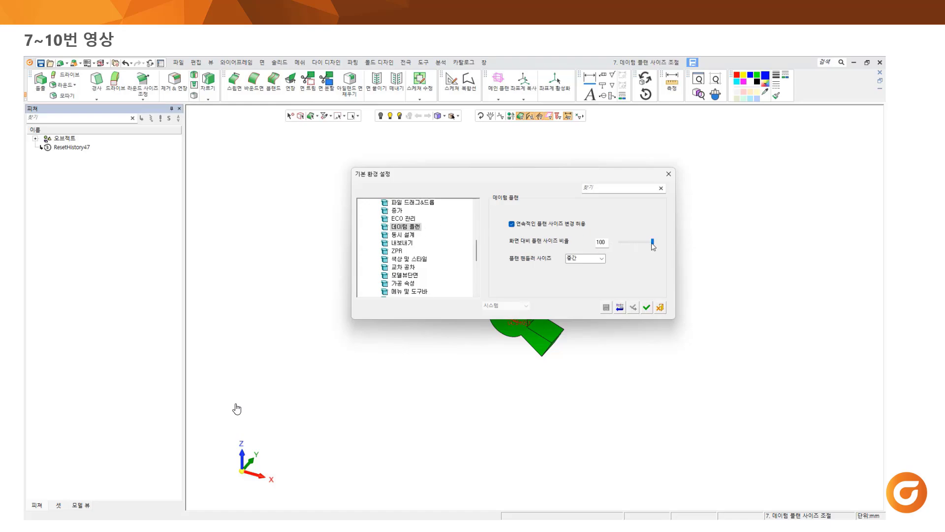
drag(653, 244, 627, 247)
click(586, 259)
click(580, 279)
click(646, 307)
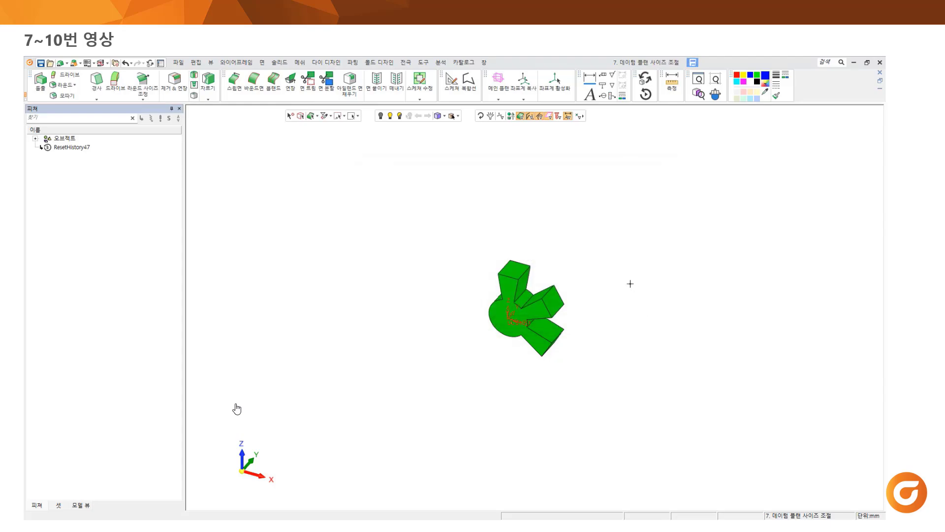
- Create main planes on the coordinate system at the centre of the green part
click(498, 80)
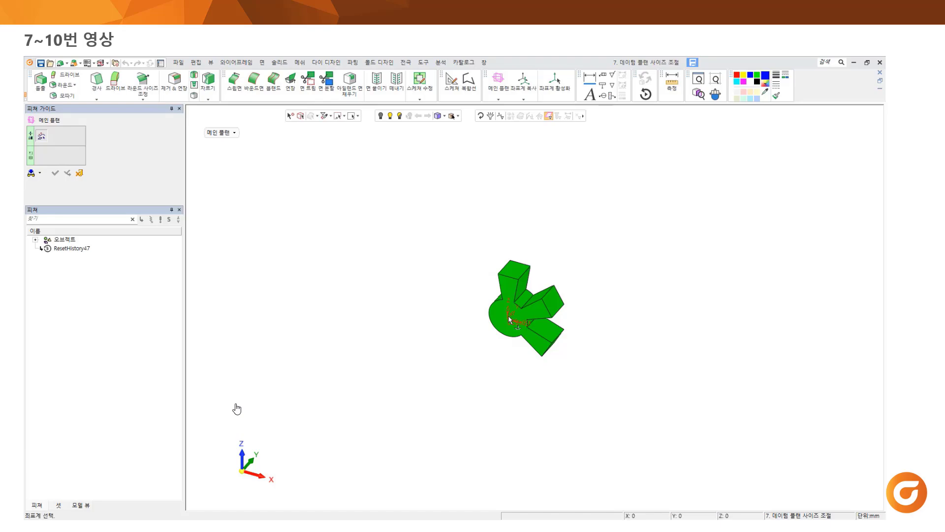
click(510, 319)
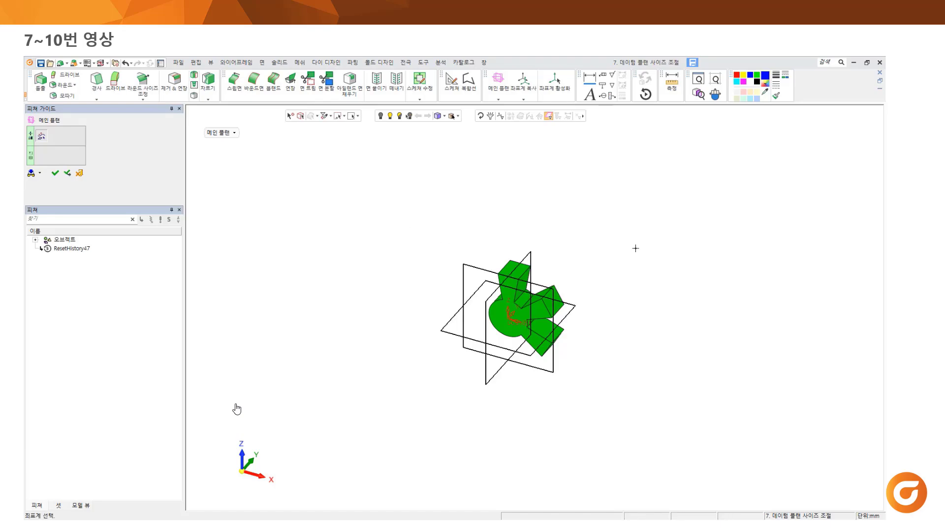
mouse_move(643, 278)
ctrl+right_down()
mouse_move(643, 378)
mouse_move(649, 177)
mouse_move(641, 277)
ctrl+right_up()
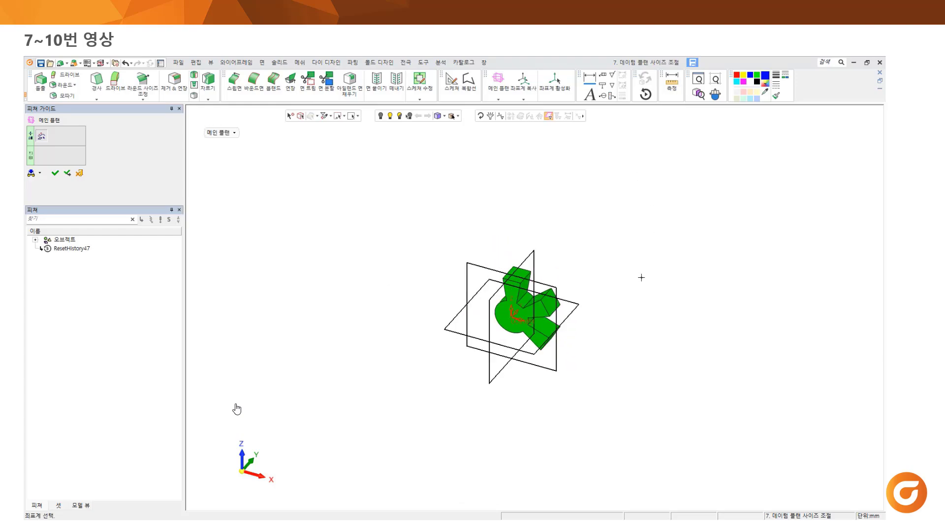
click(54, 172)
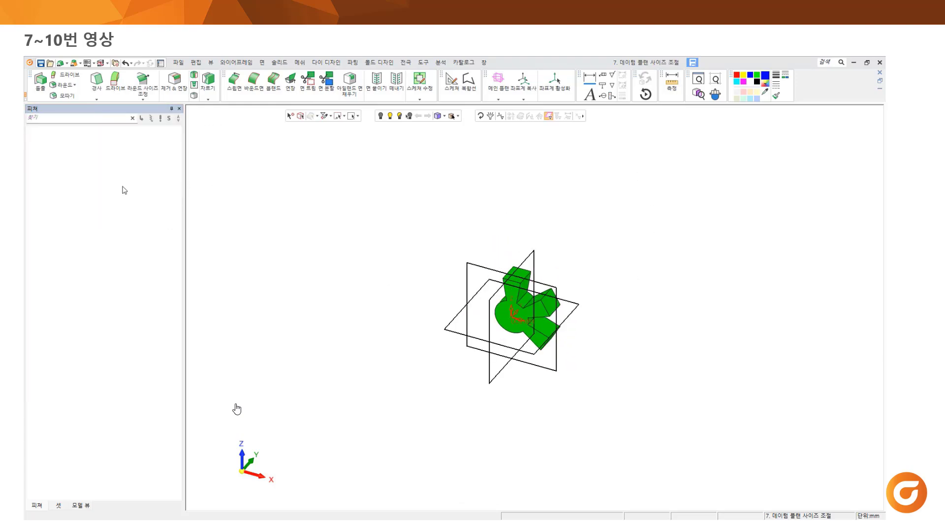
- Enlarge the vertical XZ datum plane beyond the green part by stretching two opposite corners outward
click(478, 269)
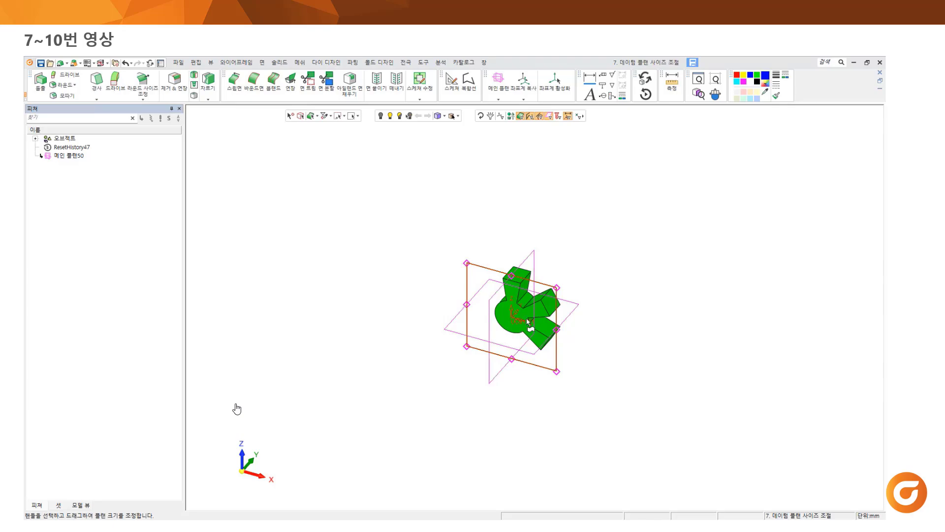
drag(556, 287, 610, 250)
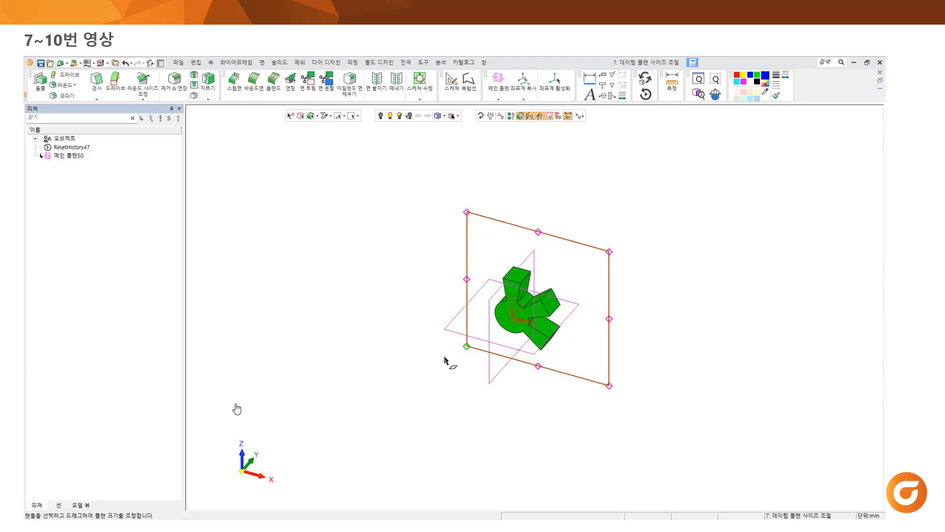
drag(460, 342, 405, 380)
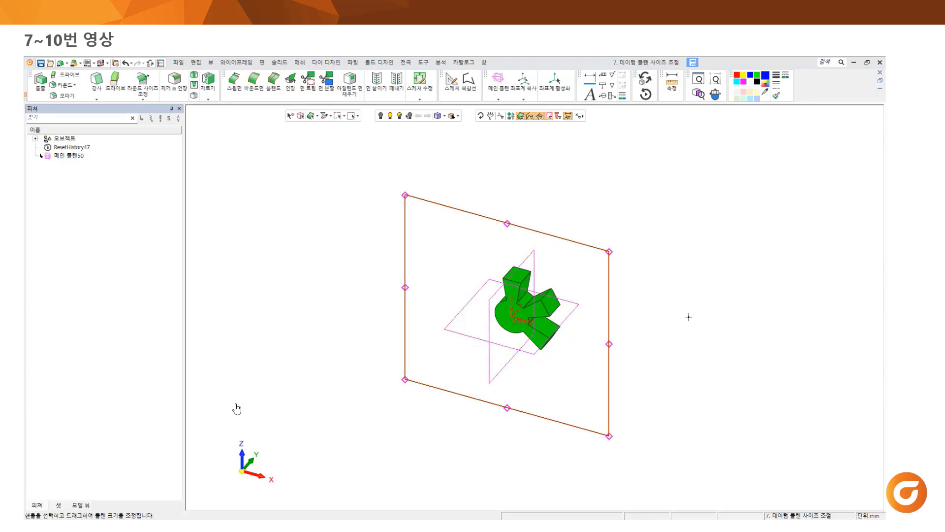
key(Escape)
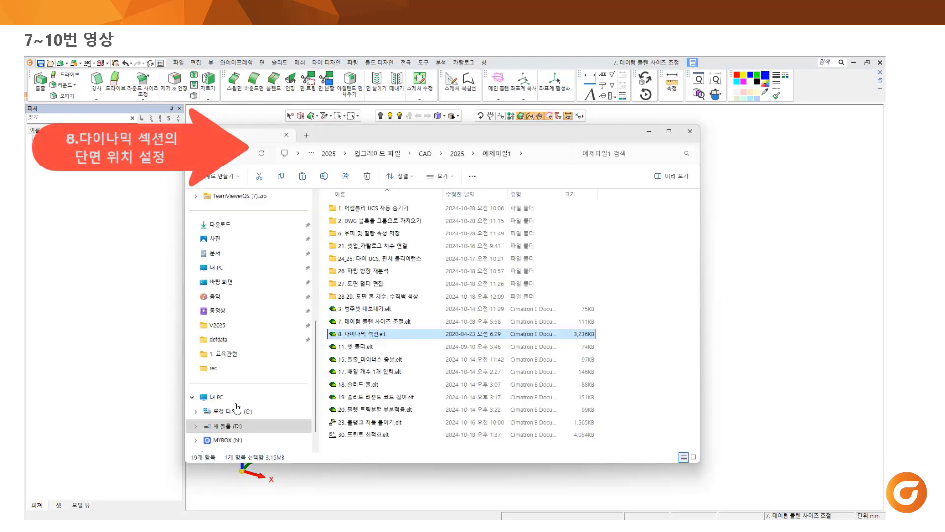
- Open the file 8. 다이나믹 섹션.elt and show the model in a fitted isometric view
drag(369, 334, 744, 291)
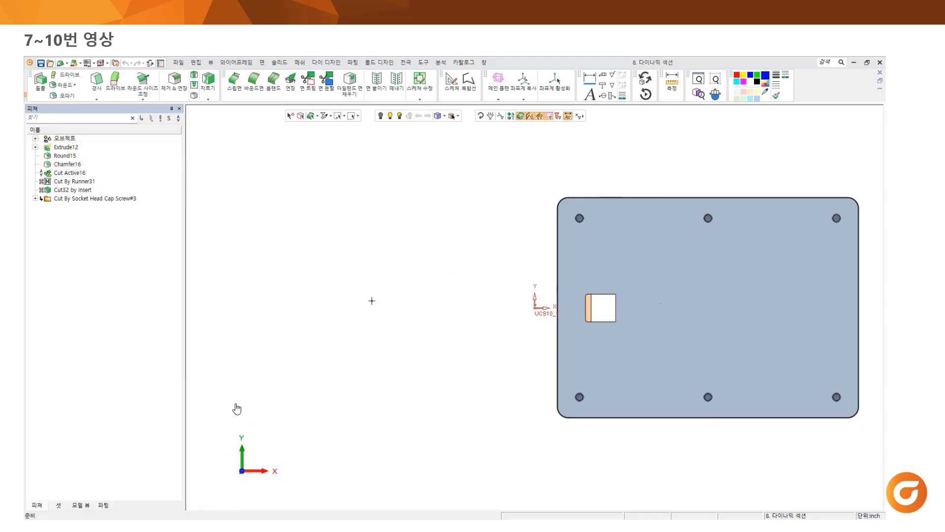
key(ctrl+i)
key(ctrl+f)
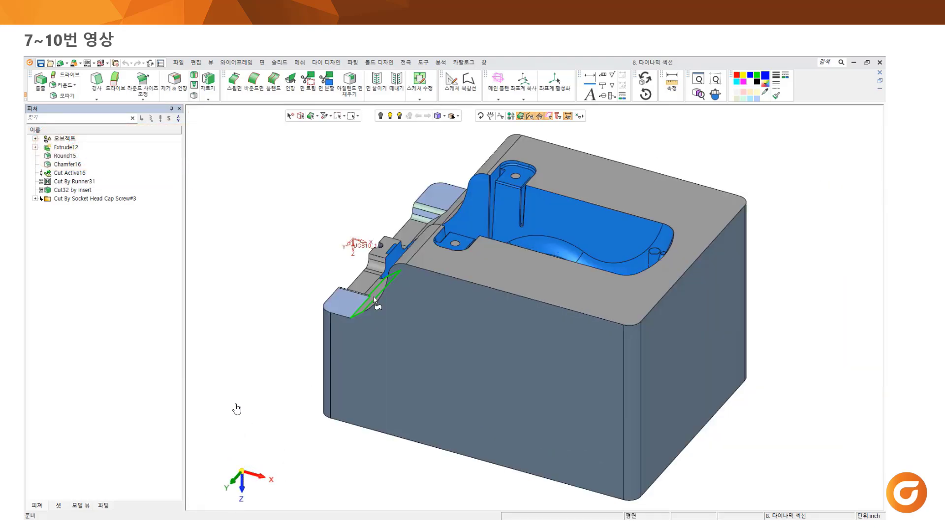
- Section the mold block dynamically at the UCS origin with the cut direction along the Y axis, and exit the section
click(198, 444)
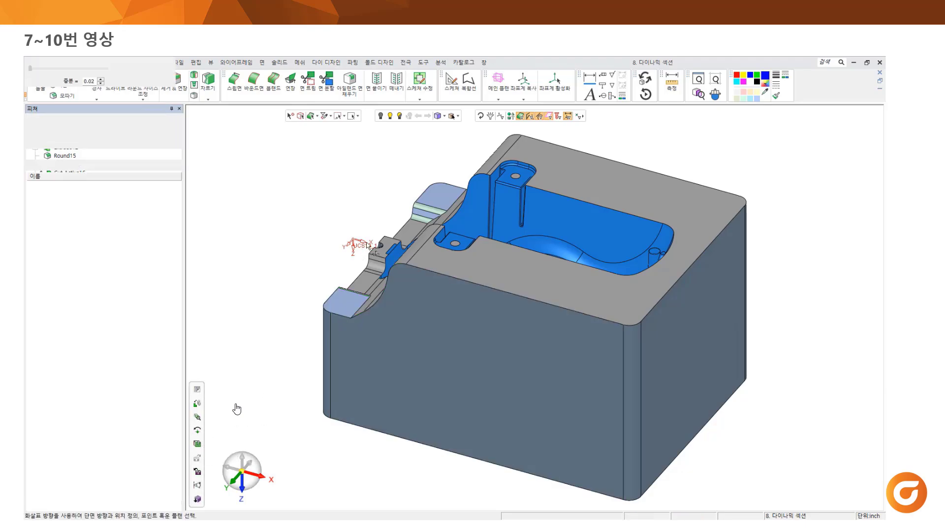
click(353, 239)
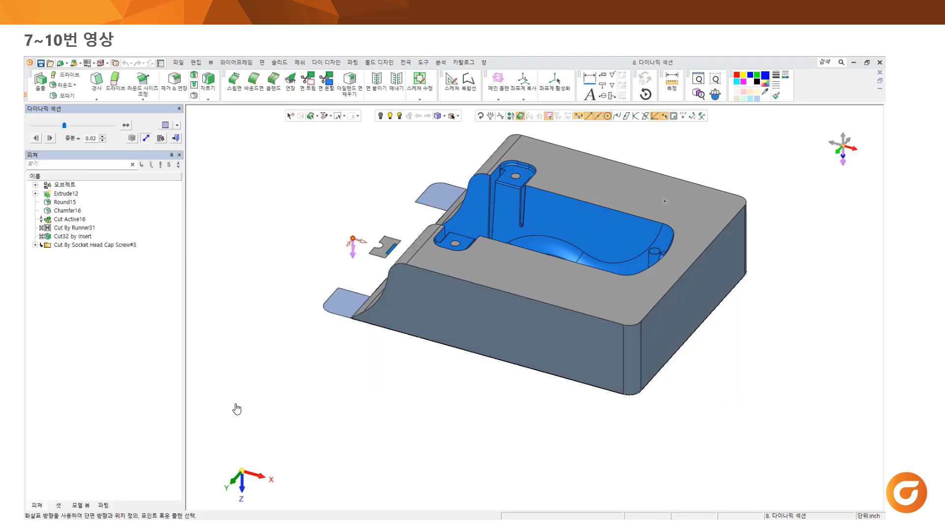
click(837, 153)
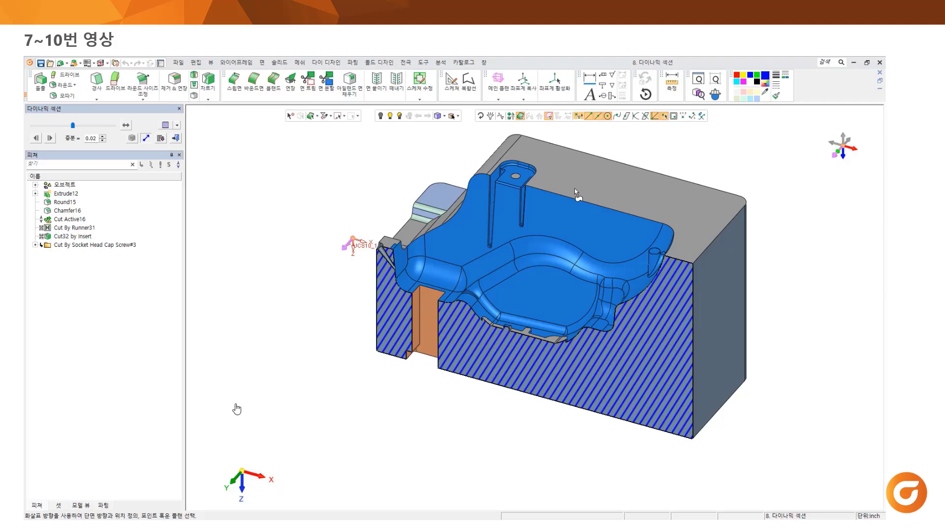
ctrl+right_drag(562, 195, 396, 189)
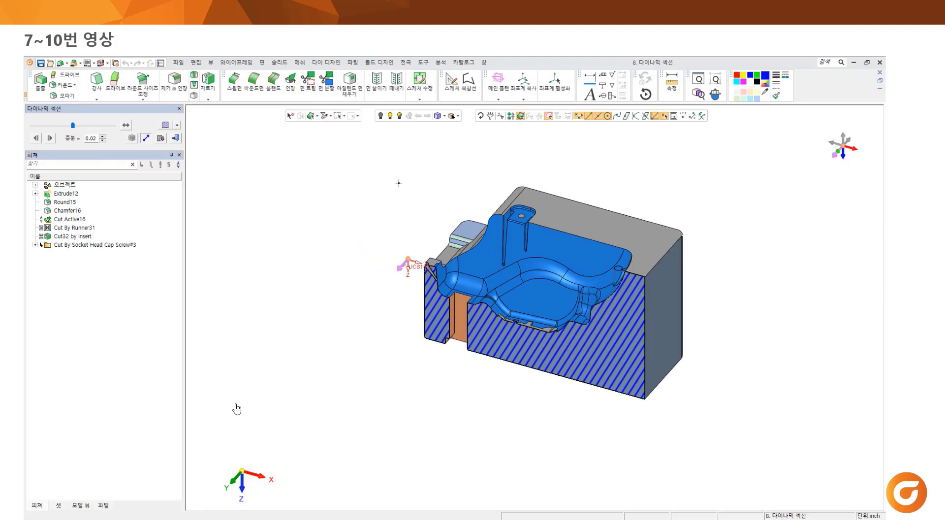
click(176, 139)
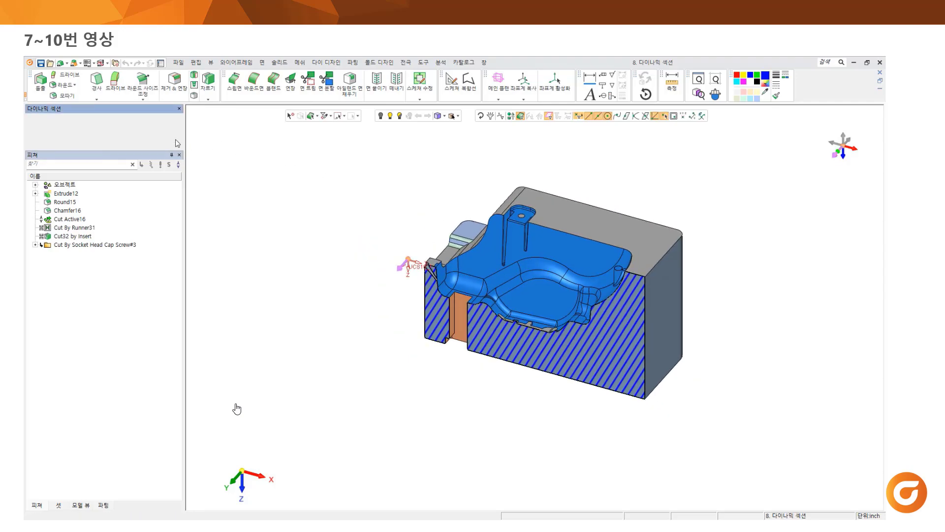
- Restart the dynamic section using the previously used section plane, and exit the section again
mouse_move(209, 425)
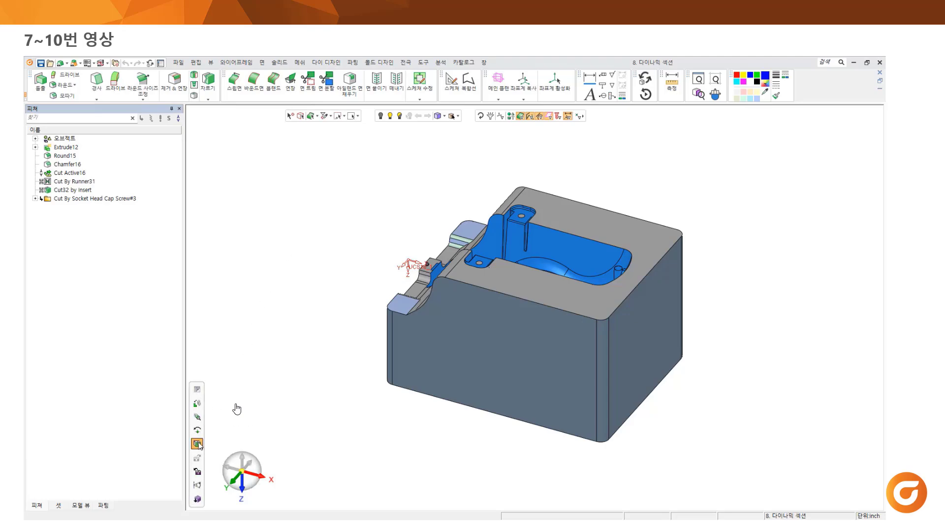
click(198, 444)
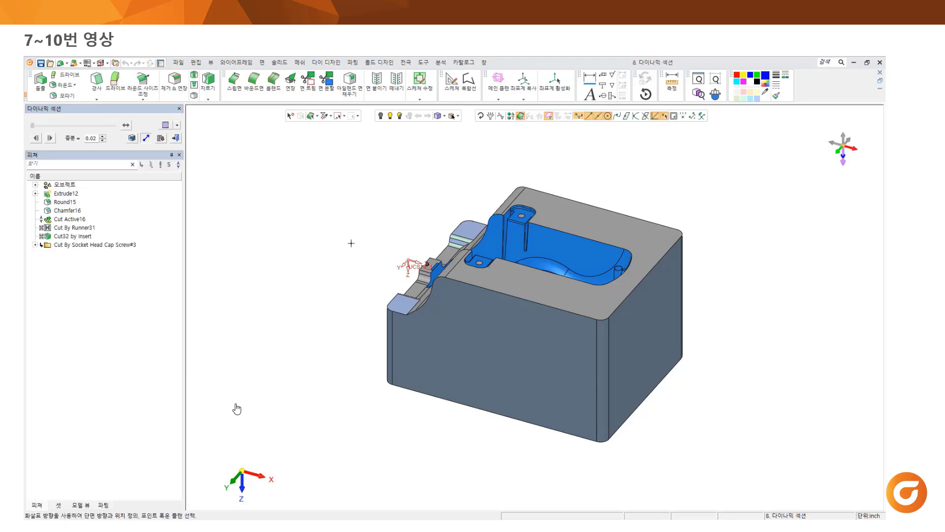
ctrl+right_drag(351, 243, 381, 220)
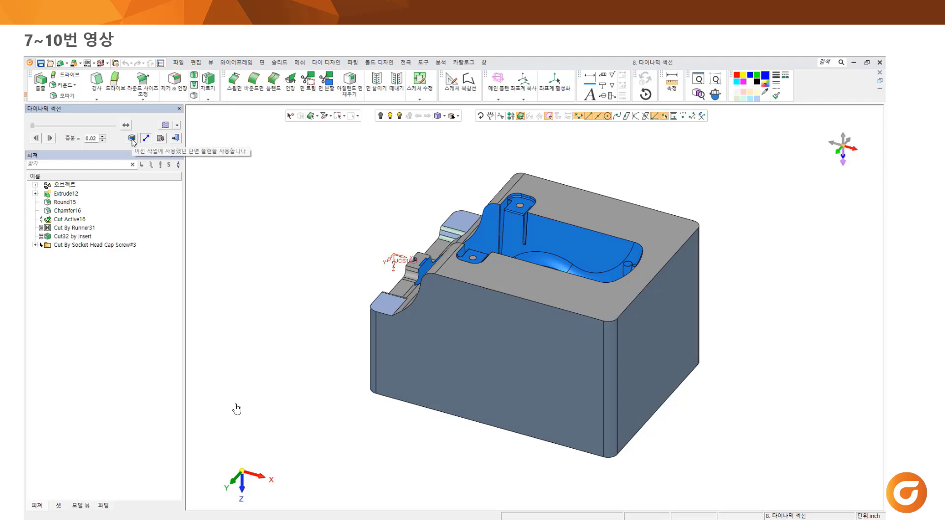
click(132, 139)
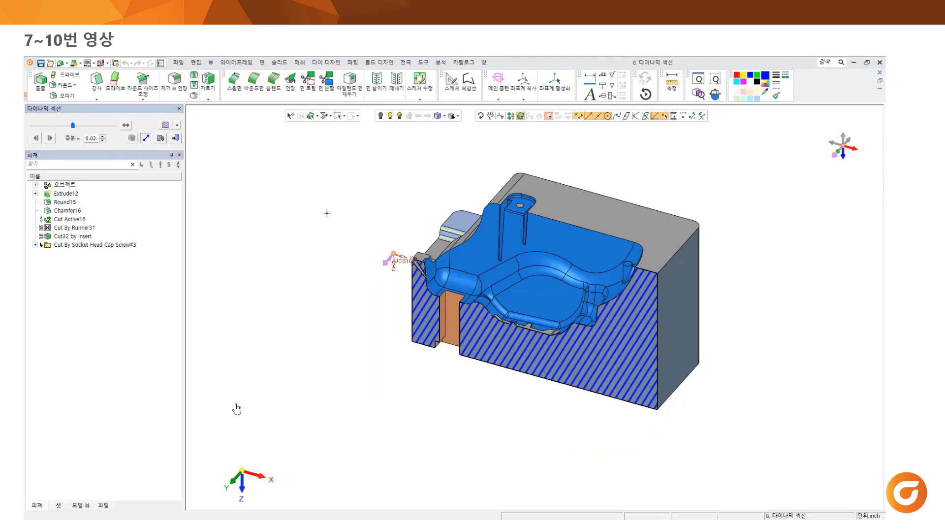
click(175, 139)
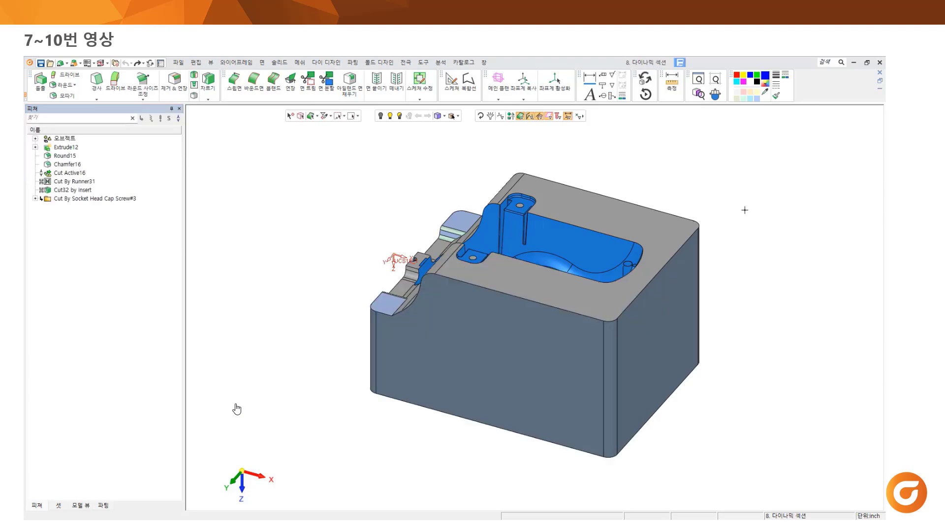
- Set the plane colour to black in the active style settings
click(785, 76)
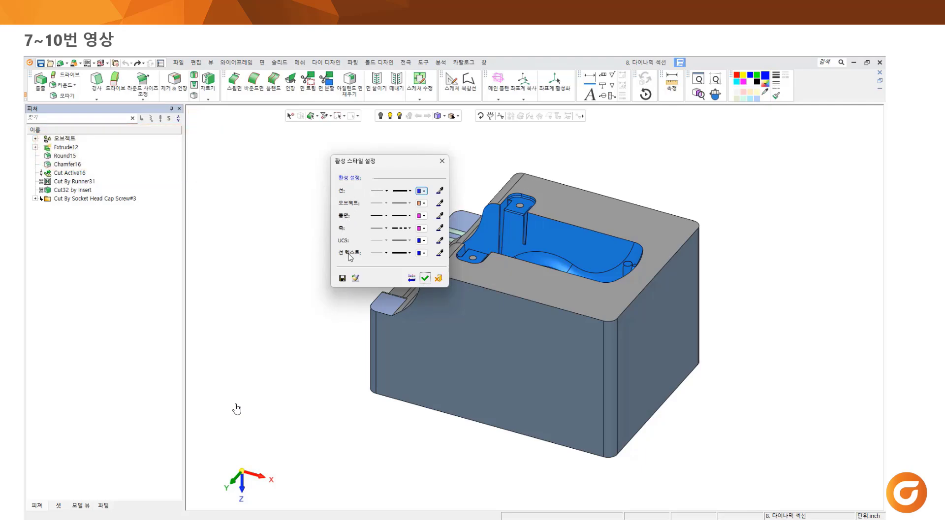
click(424, 216)
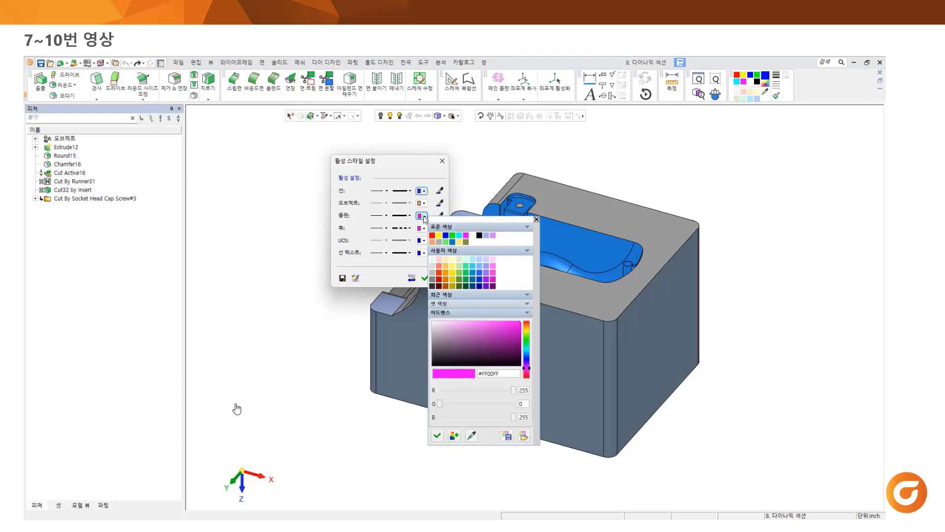
click(479, 235)
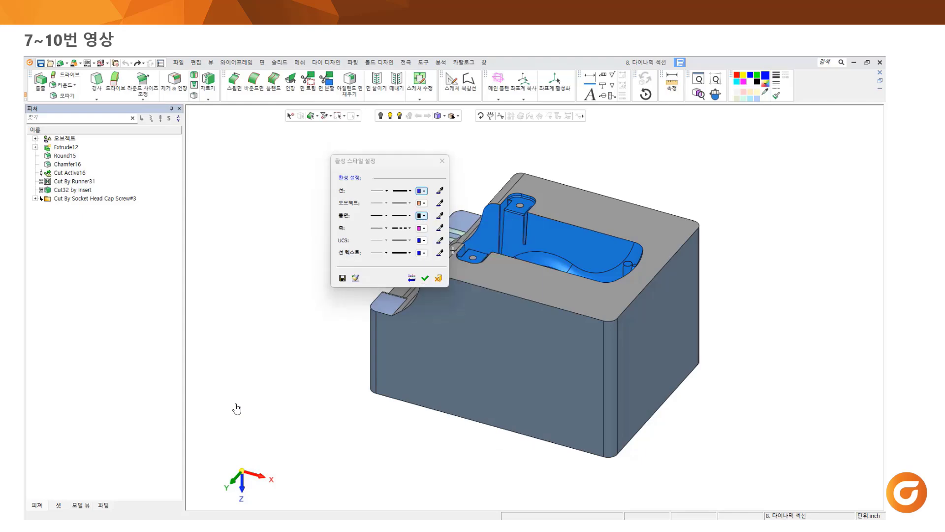
click(425, 278)
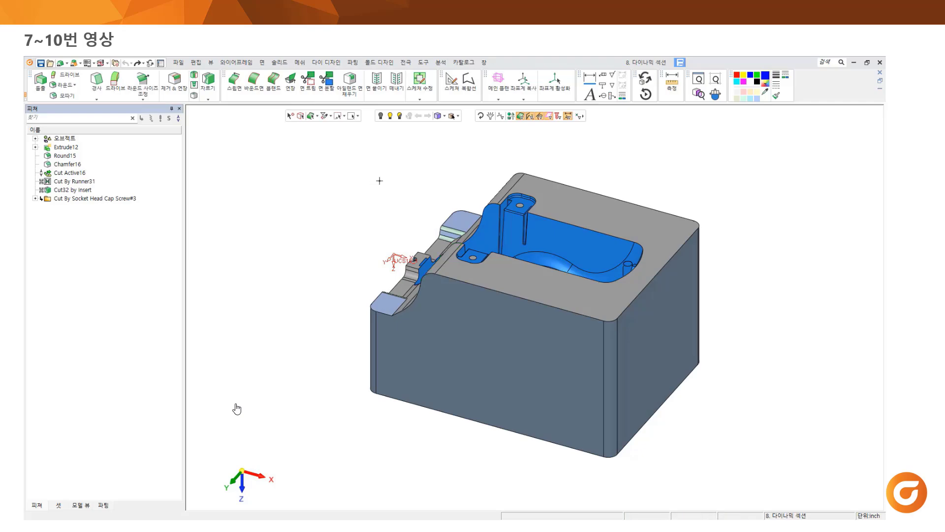
- Create main planes on the UCS beside the mold block
click(499, 85)
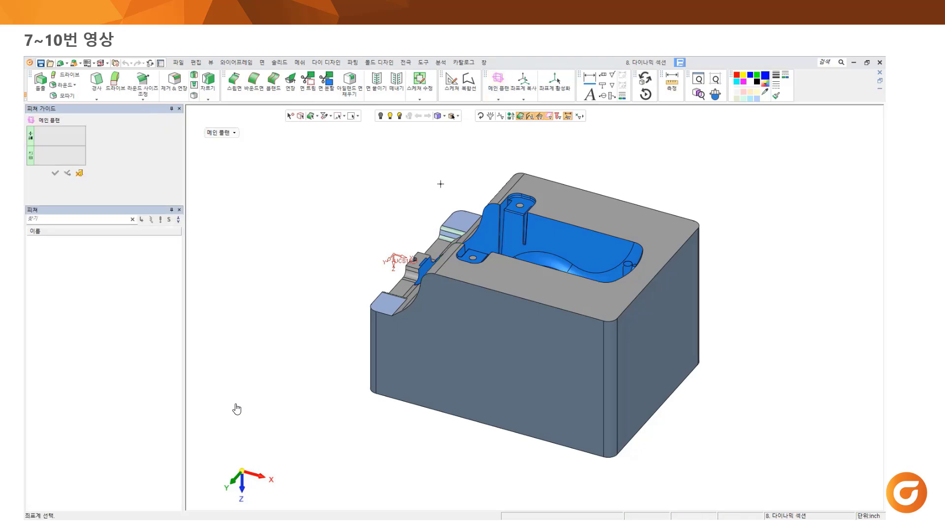
click(396, 260)
click(56, 174)
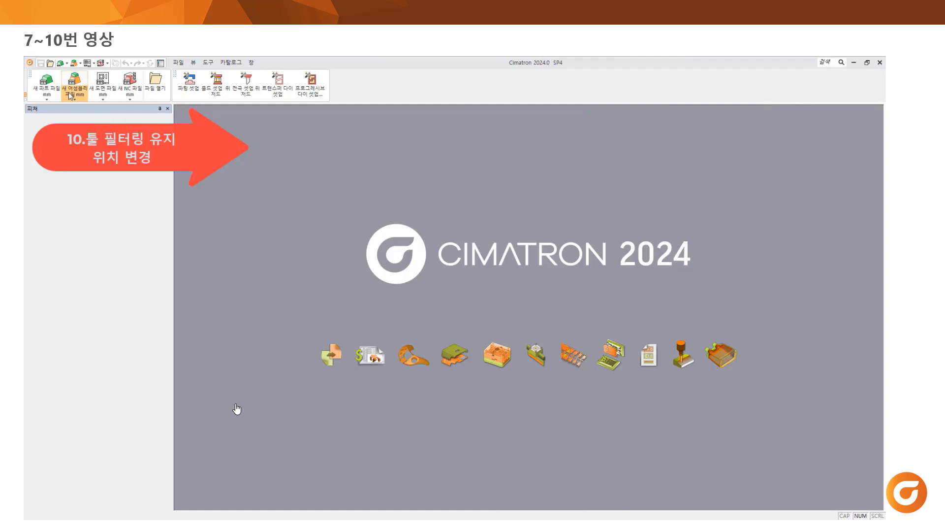
- Create a new part file in mm in Cimatron 2024
click(46, 81)
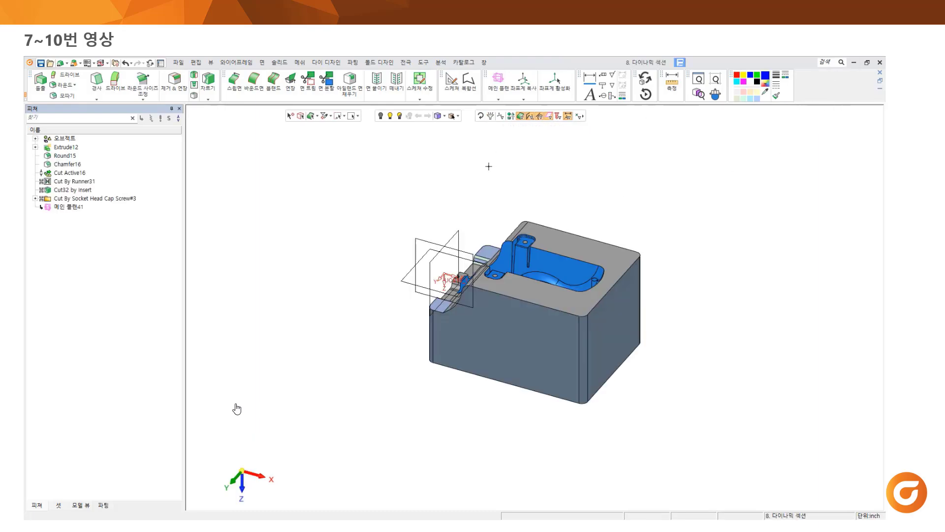
- Review the entity types offered in the selection filter settings and accept them unchanged
click(490, 116)
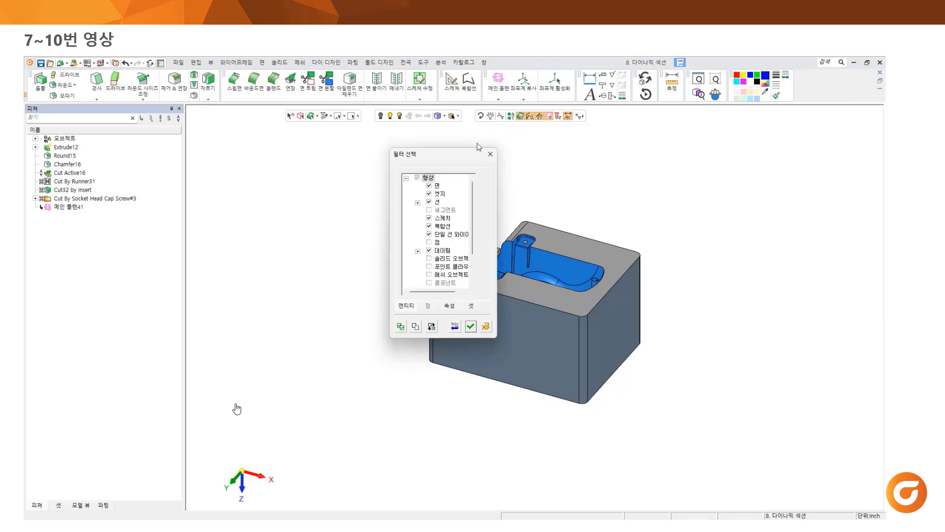
scroll(473, 192, down, 1)
click(471, 326)
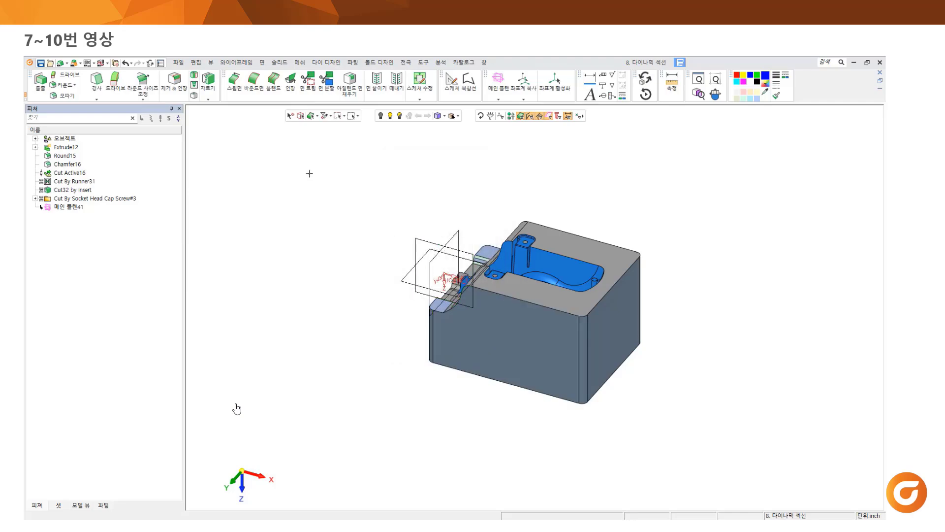
click(197, 64)
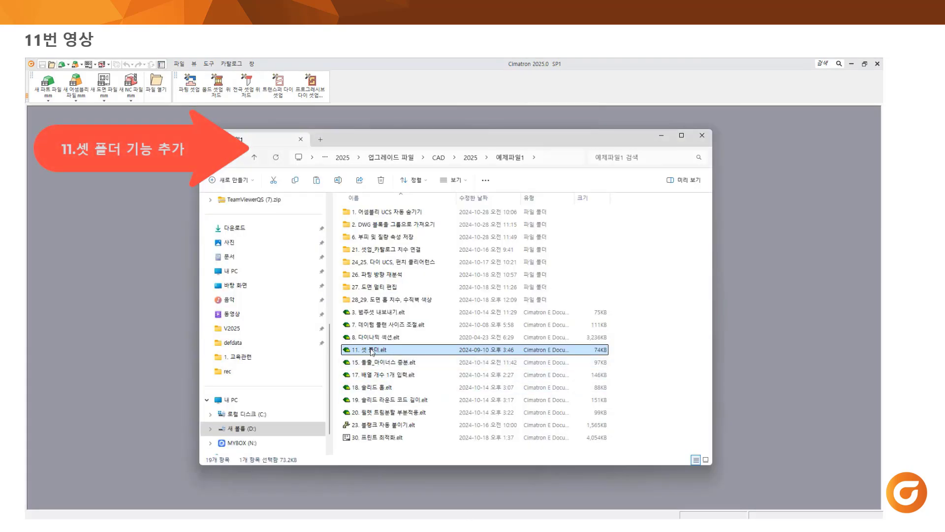
- Open the example file 11. 셋 폴더.elt and show its set list in a floating window over the drawing area
double_click(372, 350)
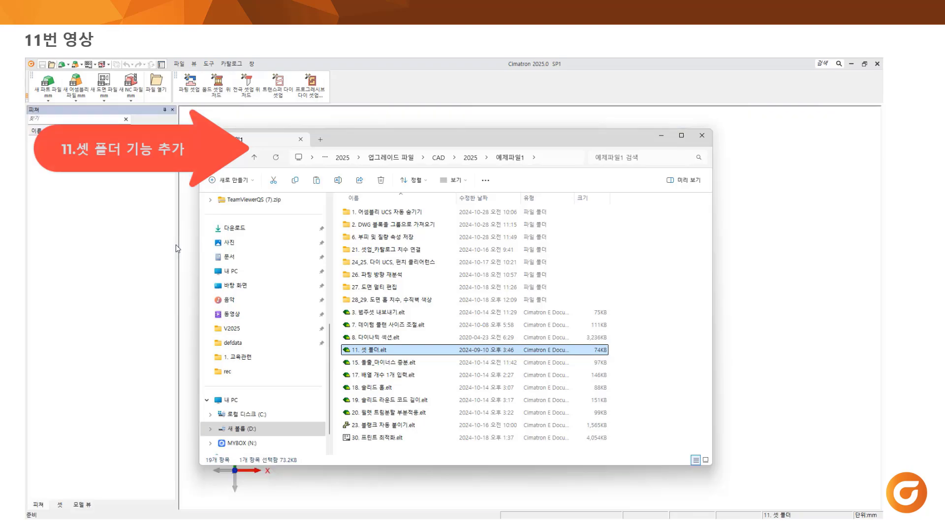
click(60, 504)
drag(117, 114, 419, 153)
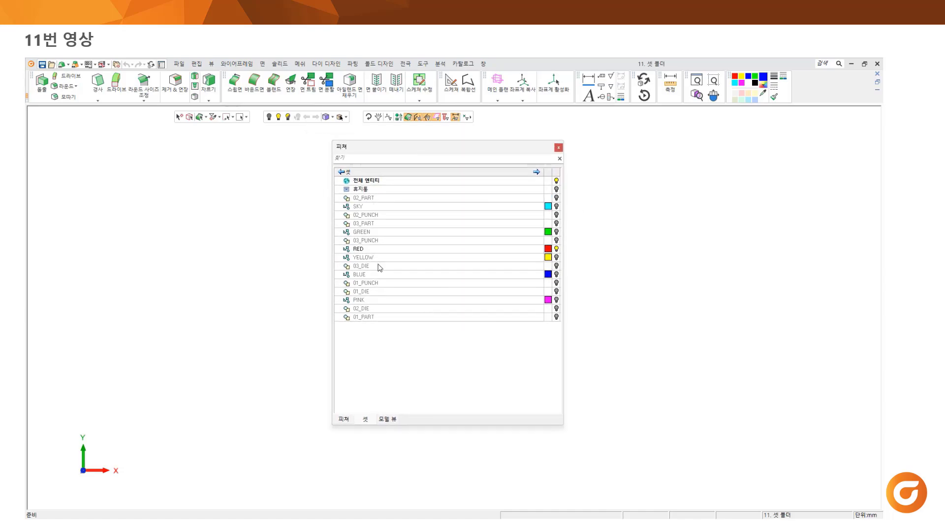
- Sort the sets in alphanumeric order and accept the order change
right_click(373, 197)
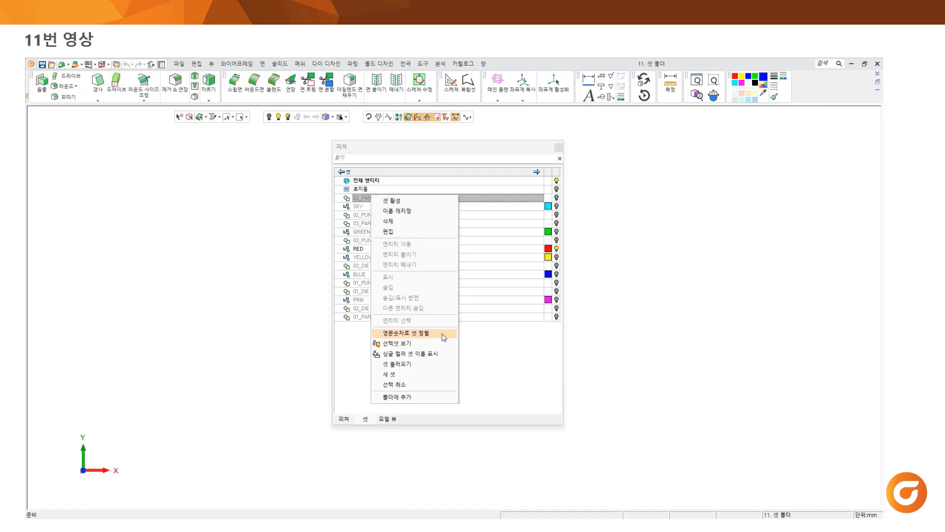
click(444, 338)
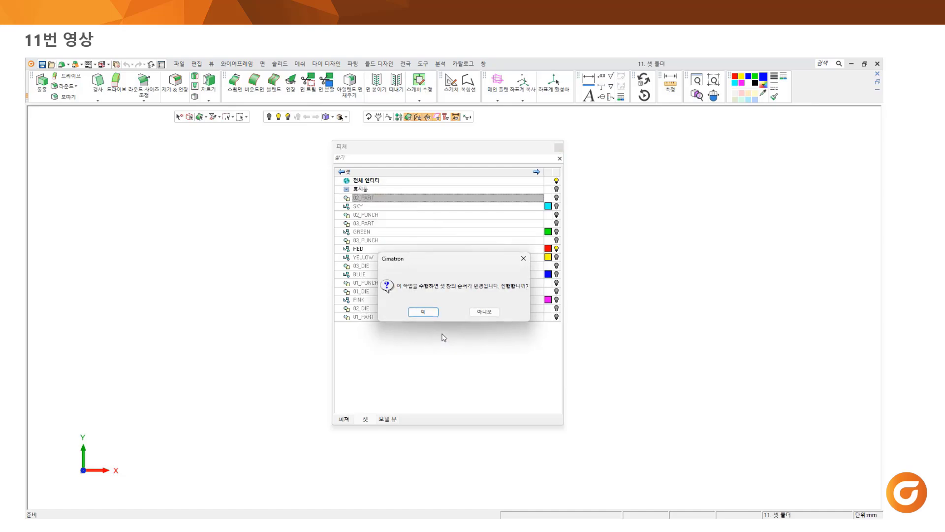
click(424, 312)
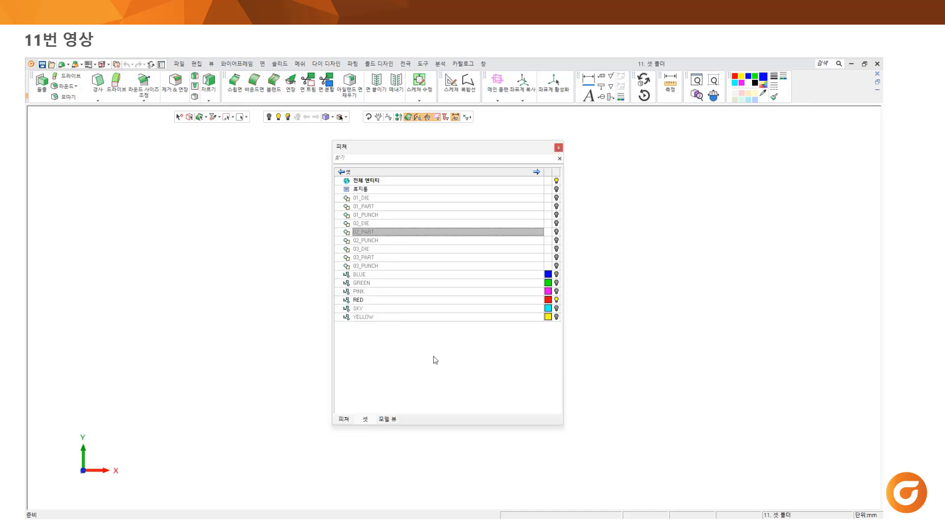
- Group the sets 01_DIE, 01_PART and 01_PUNCH in a new folder named OP10
click(370, 200)
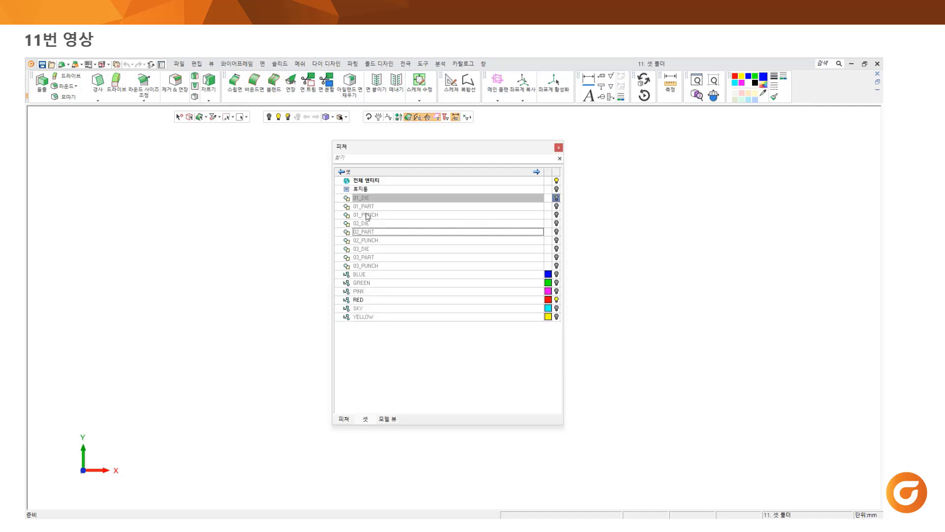
shift+click(365, 217)
right_click(366, 216)
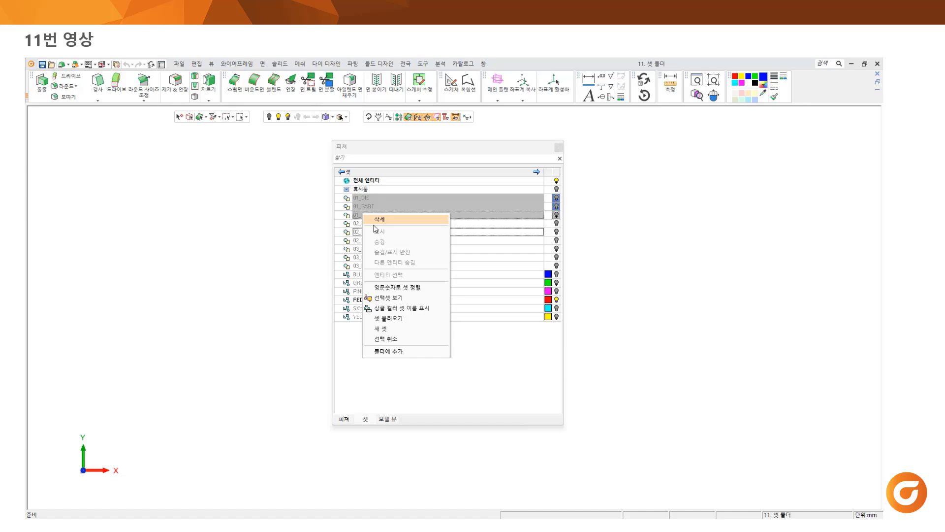
click(390, 354)
text(OP10)
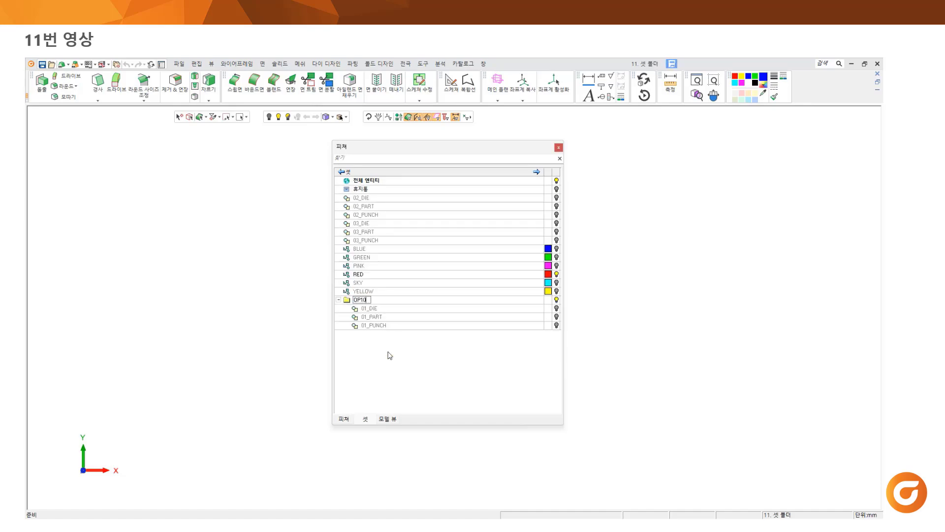
key(Return)
- Group the sets 02_DIE, 02_PART and 02_PUNCH in a new folder named OP20
click(363, 198)
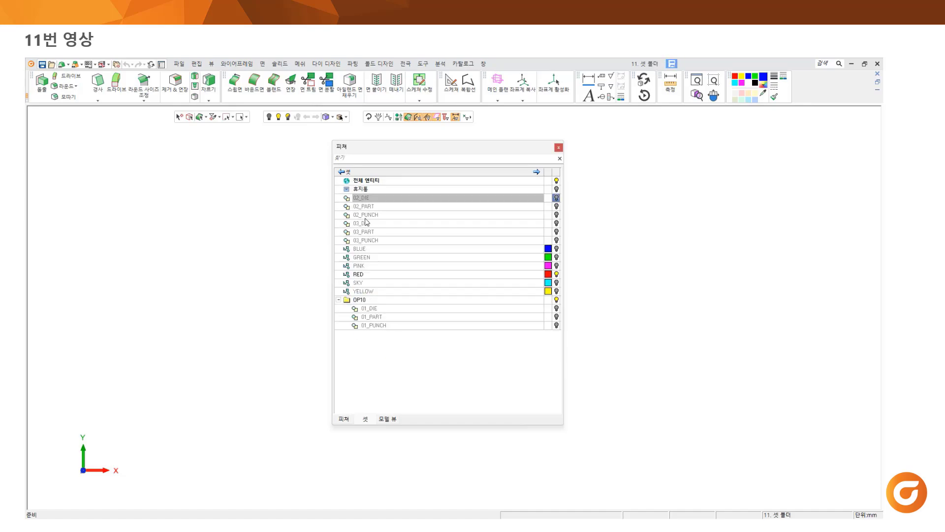
shift+click(364, 215)
right_click(364, 215)
click(393, 353)
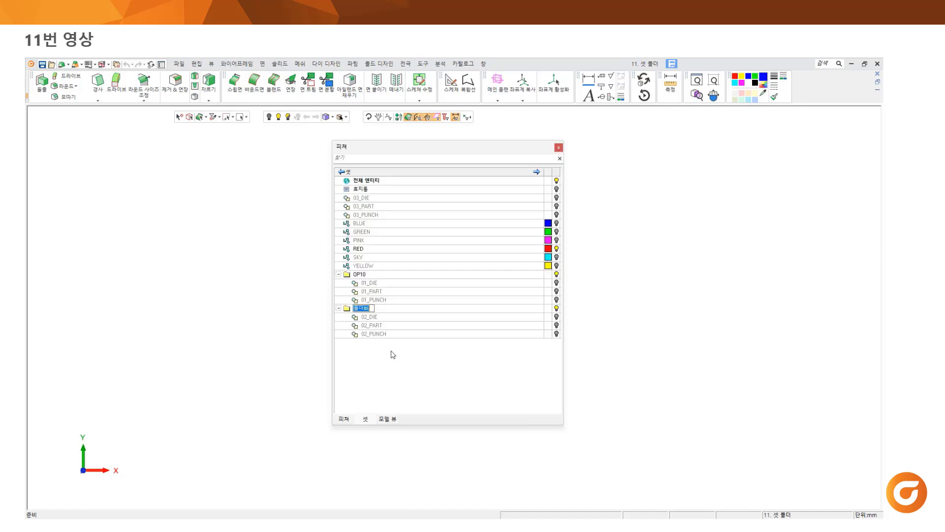
text(OP20)
key(Return)
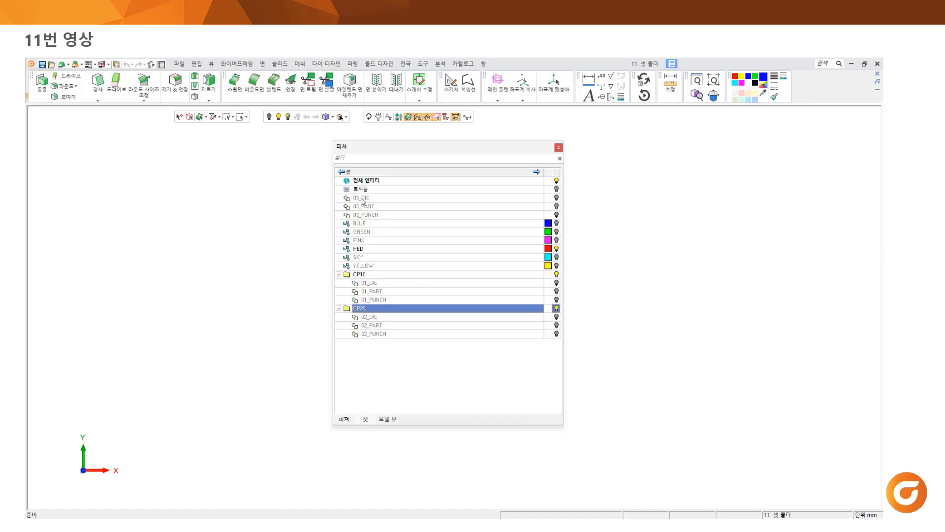
- Group the sets 03_DIE, 03_PART and 03_PUNCH in a new folder named OP30
click(362, 198)
shift+click(365, 215)
right_click(365, 215)
click(402, 354)
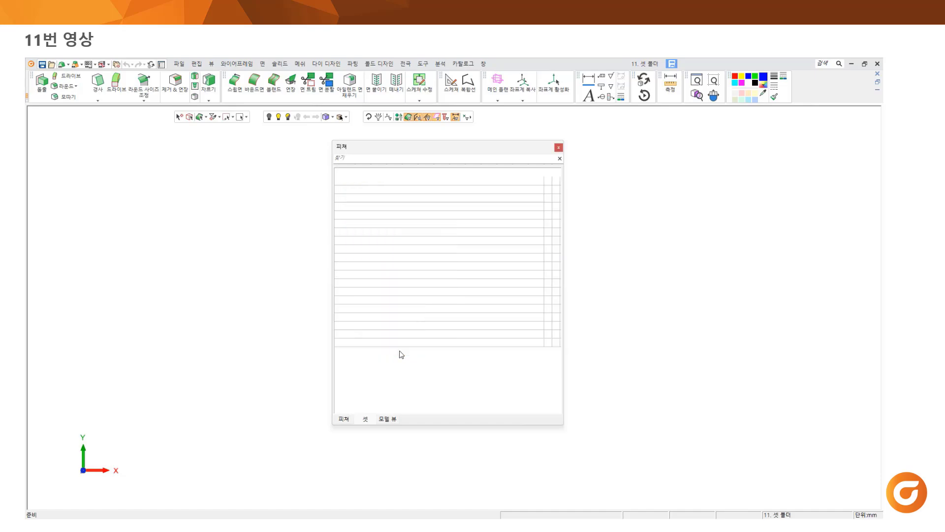
text(OP30)
key(Return)
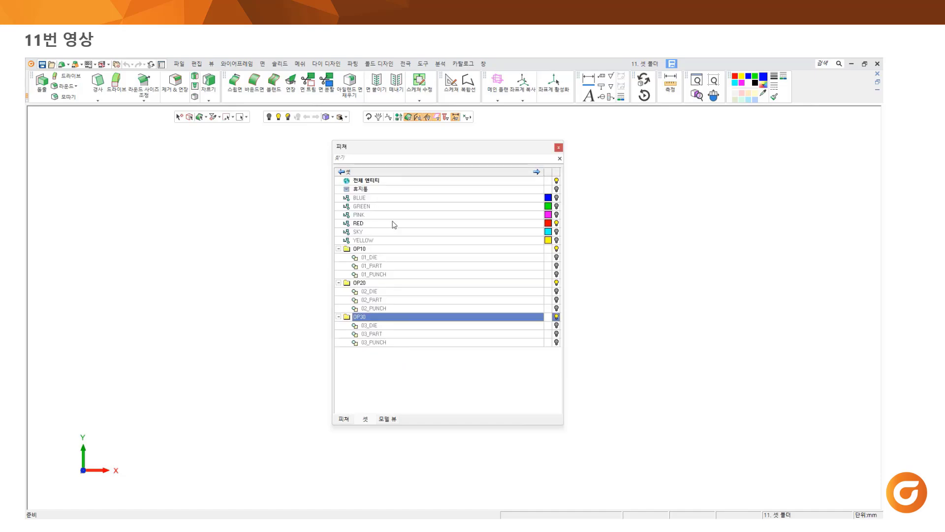
- Group the colour sets from BLUE to YELLOW in a new folder named COLOR SET
click(370, 201)
shift+click(363, 239)
right_click(362, 240)
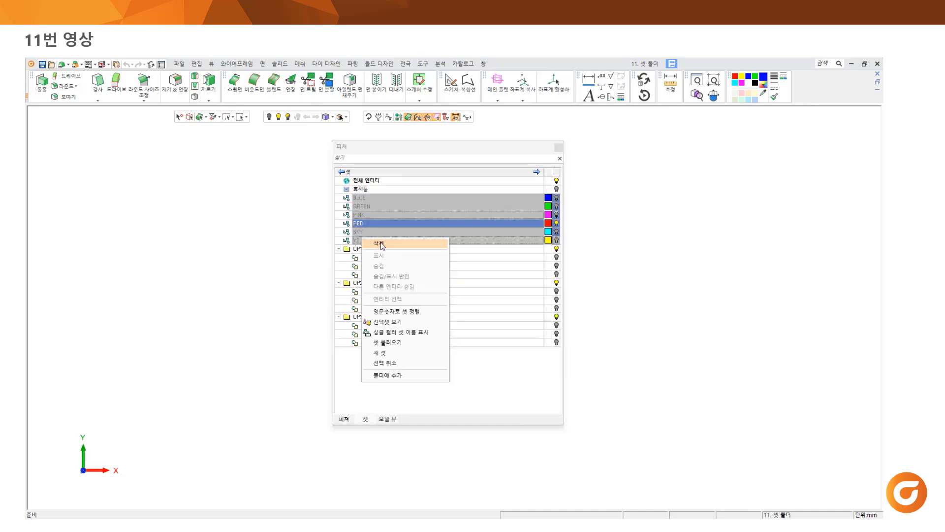
click(399, 376)
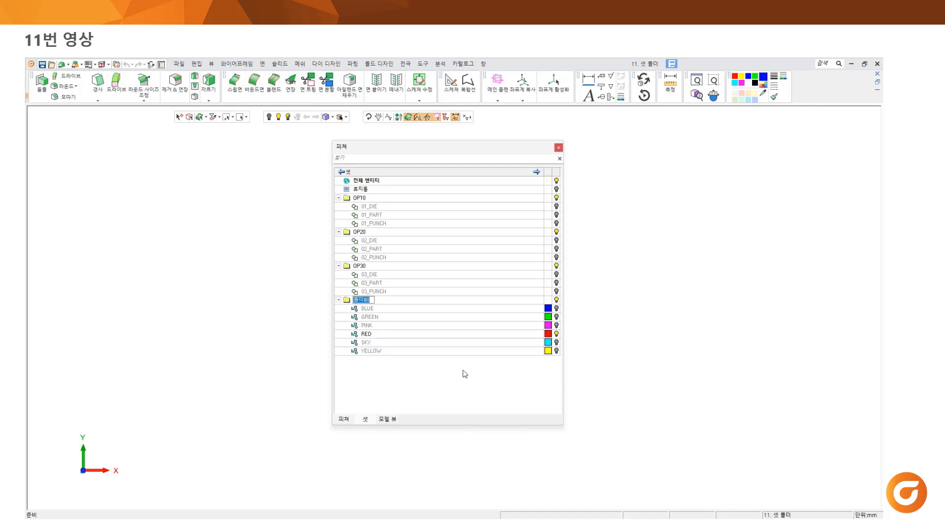
text(COLOR SET)
key(Return)
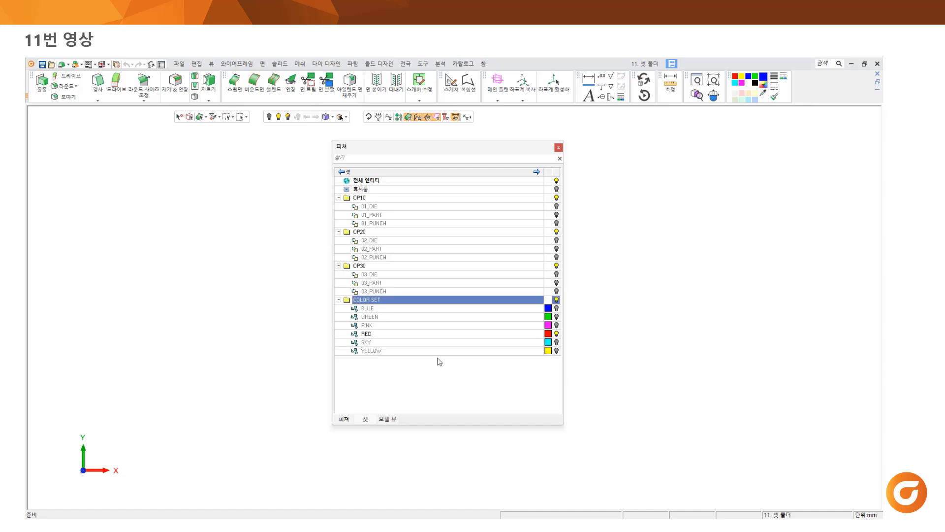
- Explode the set folders OP10, OP20, OP30 and COLOR SET back into individual sets
click(407, 198)
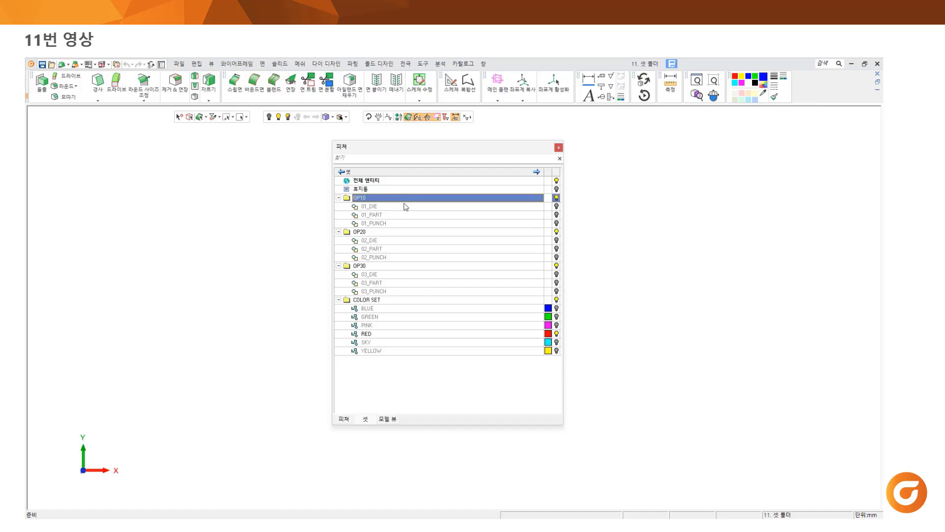
ctrl+click(372, 232)
ctrl+click(373, 266)
ctrl+click(372, 300)
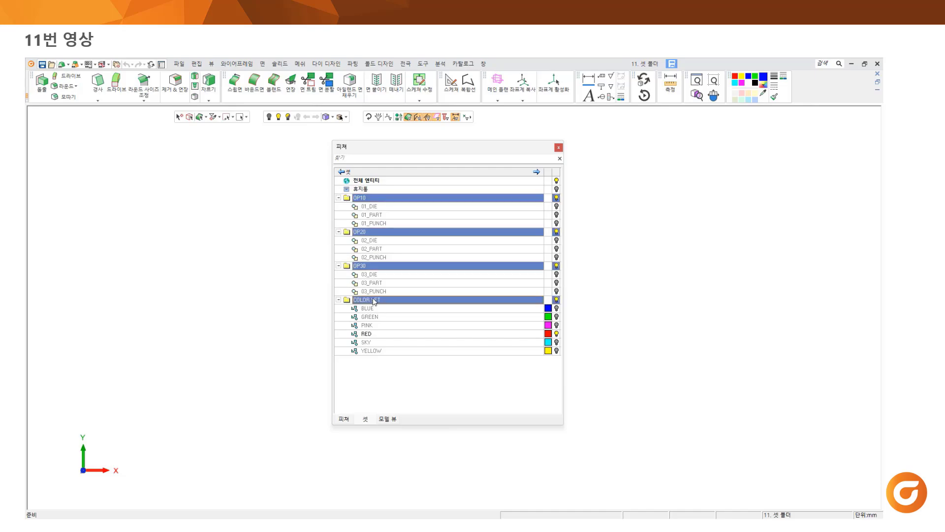
right_click(373, 301)
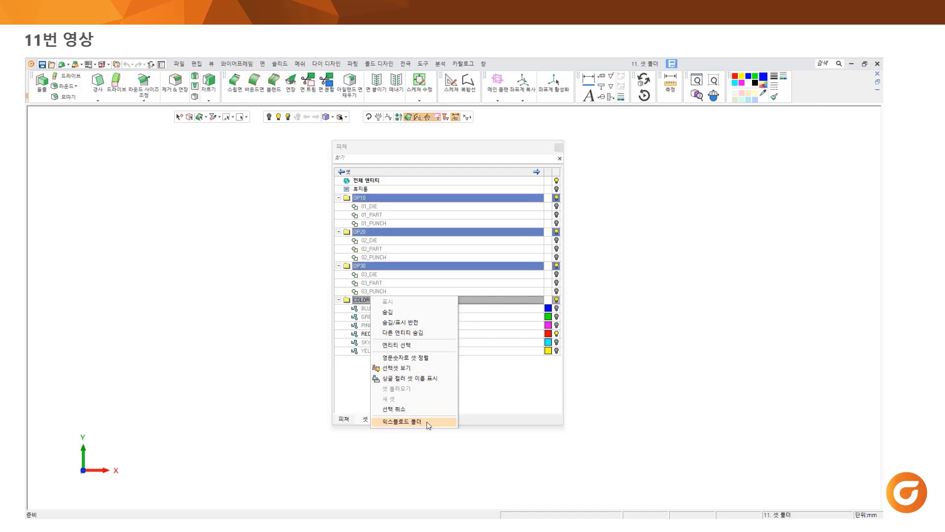
click(402, 422)
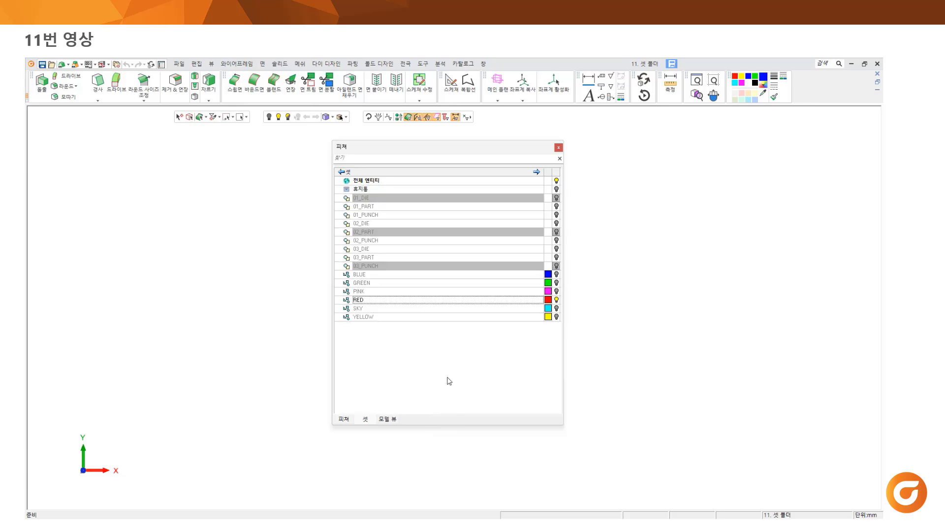
click(396, 191)
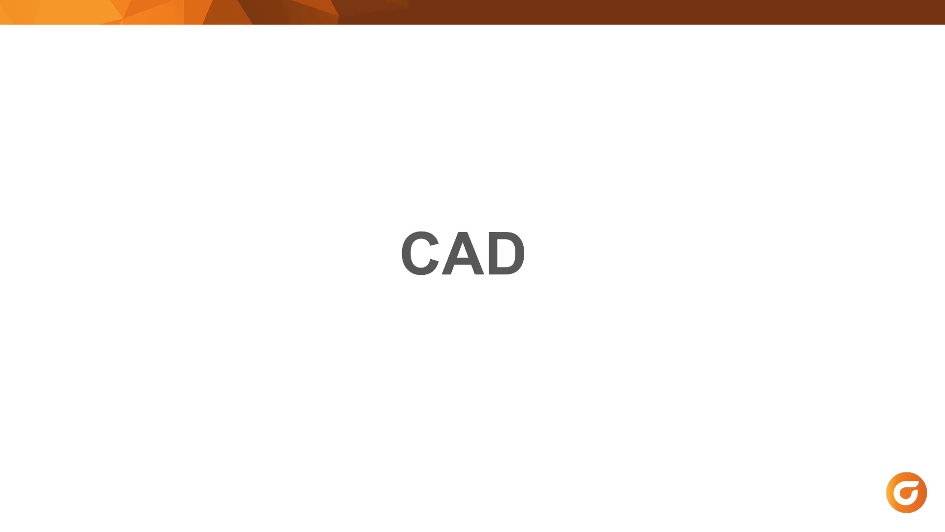
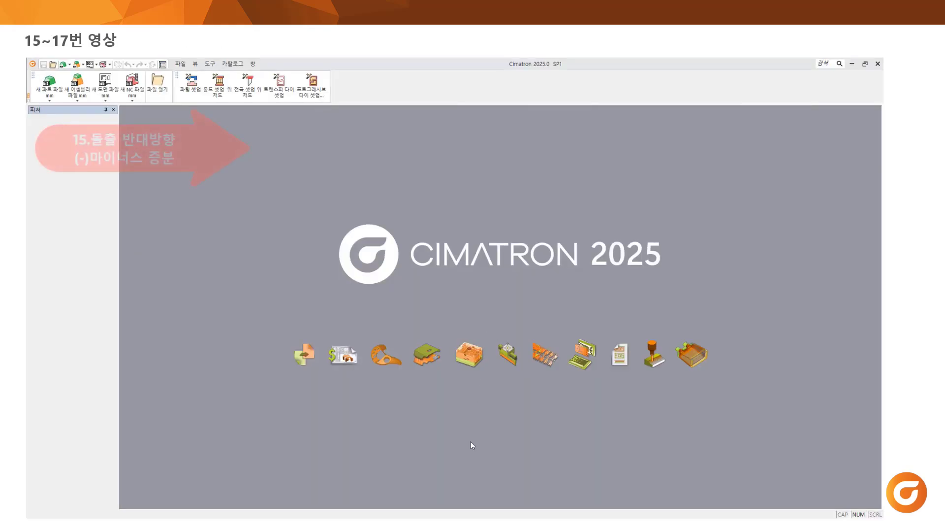
- Open the example file 15. 돌출_마이너스 증분.elt from the example folder
click(456, 527)
drag(357, 358, 157, 273)
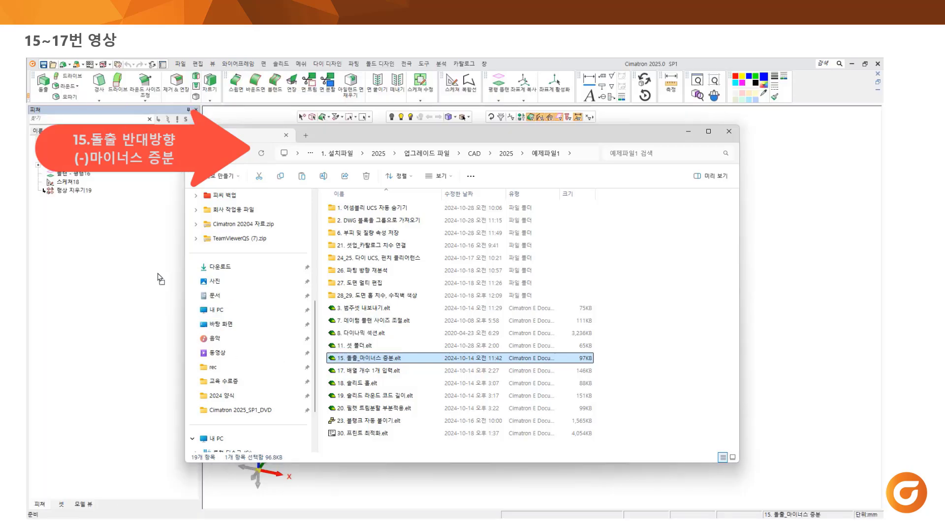
- Start a solid extrusion from the horizontal rectangle sketch and set it to create a new object
scroll(433, 266, up, 5)
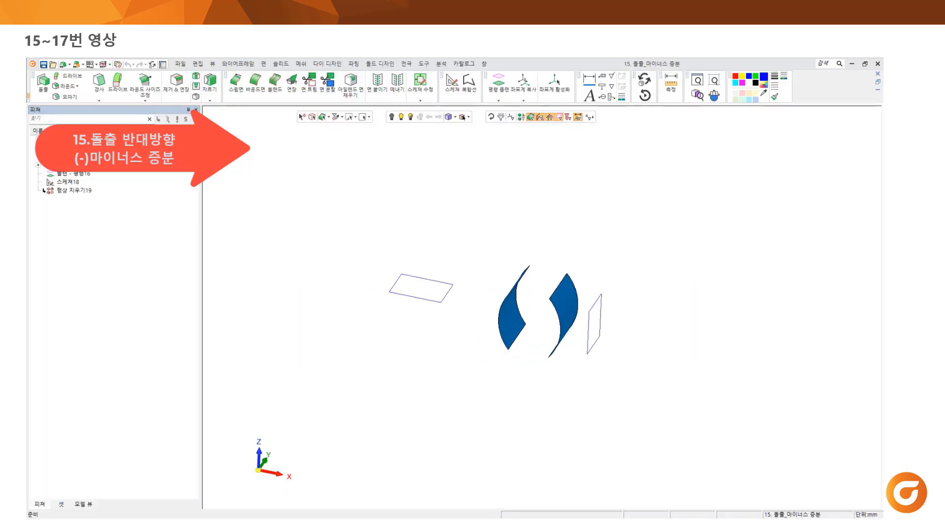
scroll(463, 287, up, 2)
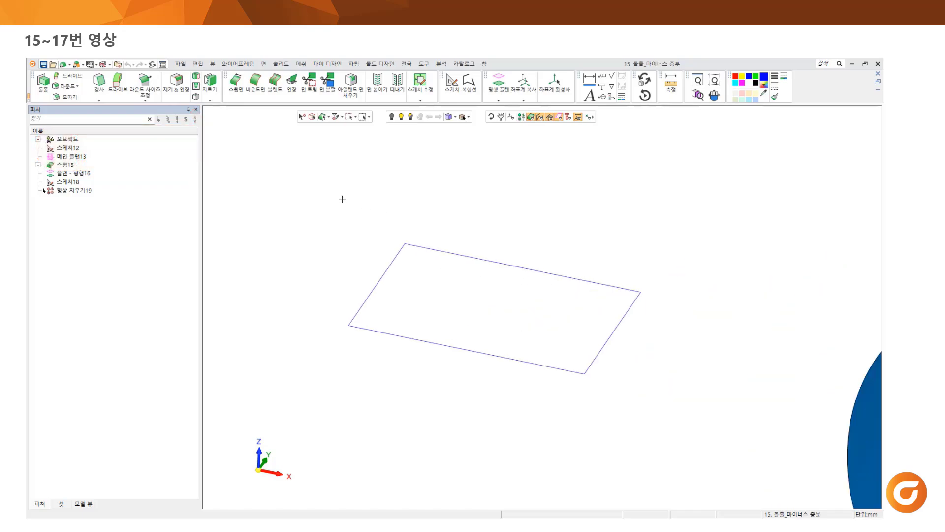
click(281, 64)
click(290, 92)
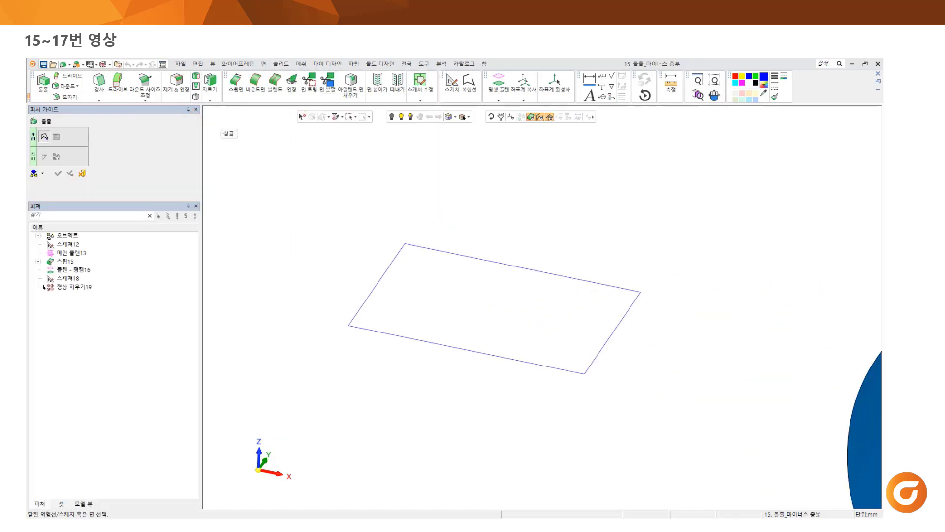
click(475, 270)
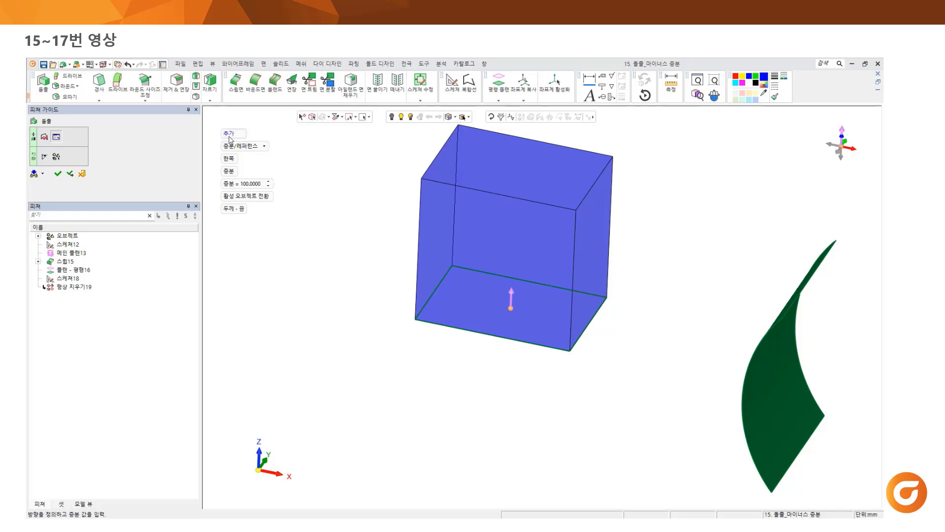
click(230, 137)
click(233, 144)
scroll(432, 237, down, 2)
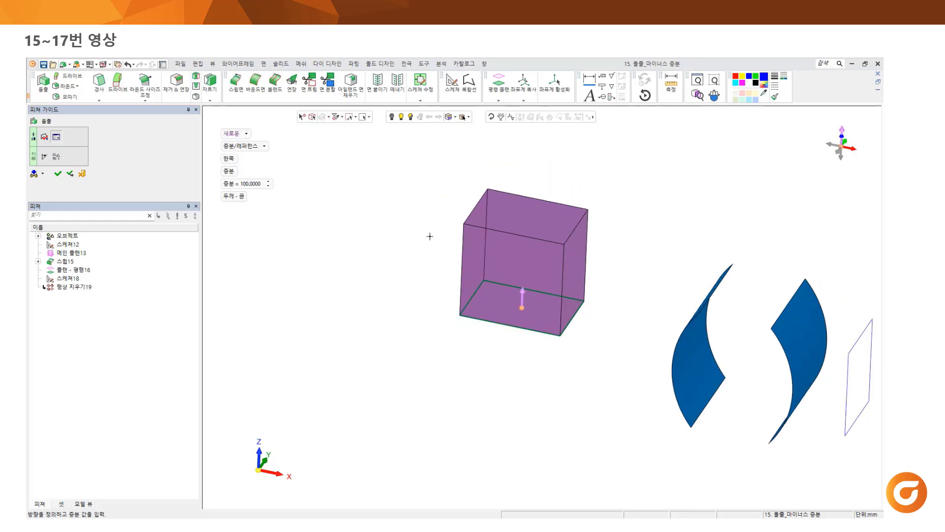
- Extrude the rectangle on both sides with a reverse-direction increment of -20 and apply the feature
click(233, 159)
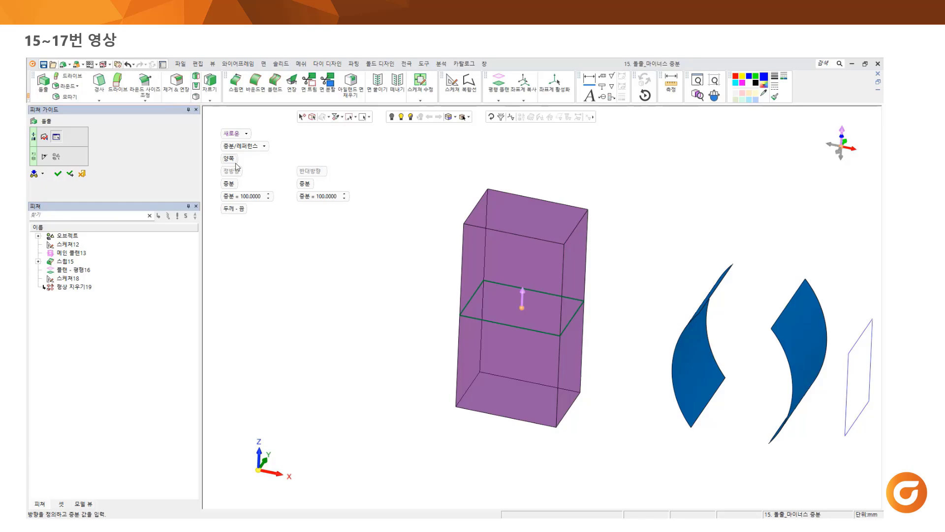
click(323, 197)
text(-20)
key(Return)
middle_drag(444, 294, 441, 275)
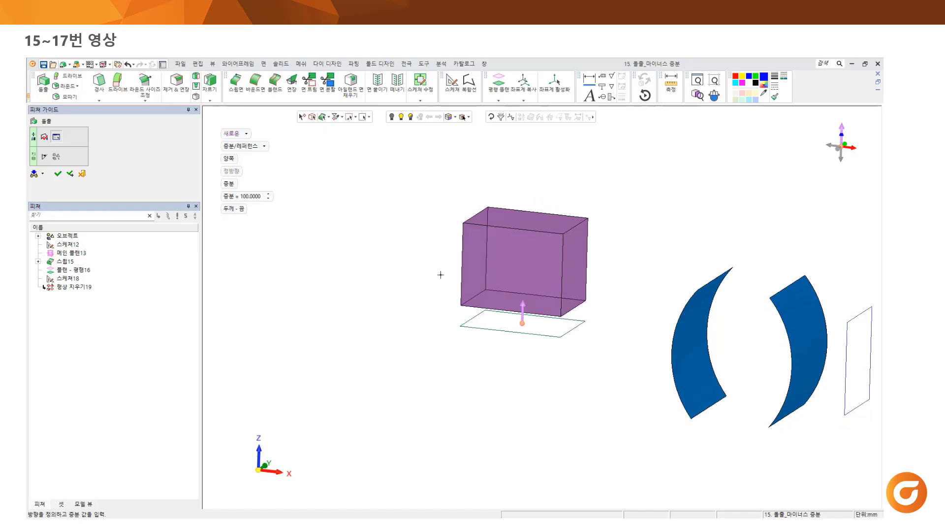
right_click(440, 275)
click(438, 263)
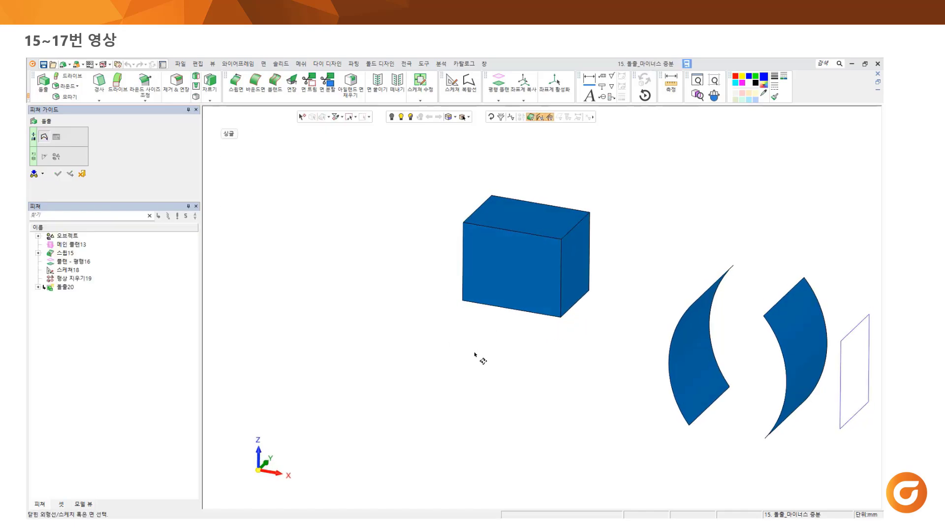
- Hide the extruded box so only the two curved surfaces and the vertical rectangle sketch are shown
scroll(474, 352, down, 3)
ctrl+middle_drag(704, 351, 582, 337)
scroll(641, 346, up, 1)
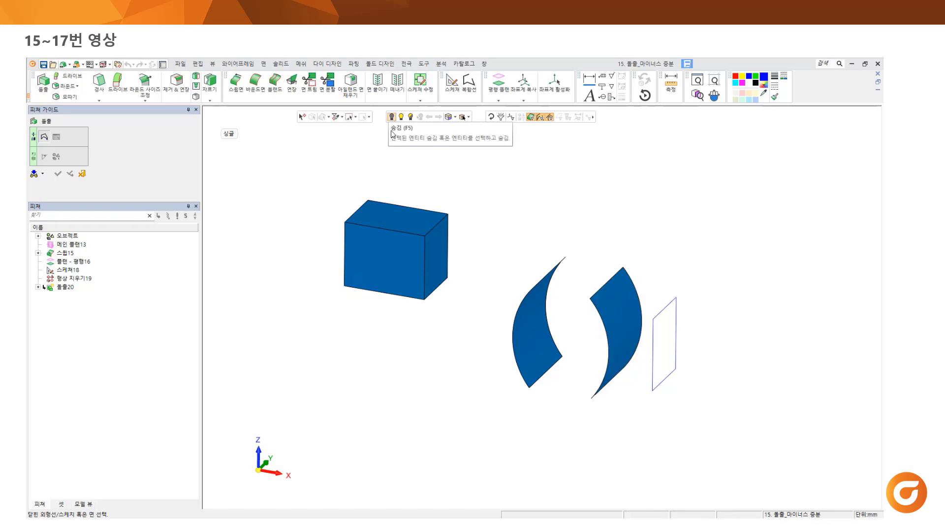
click(403, 245)
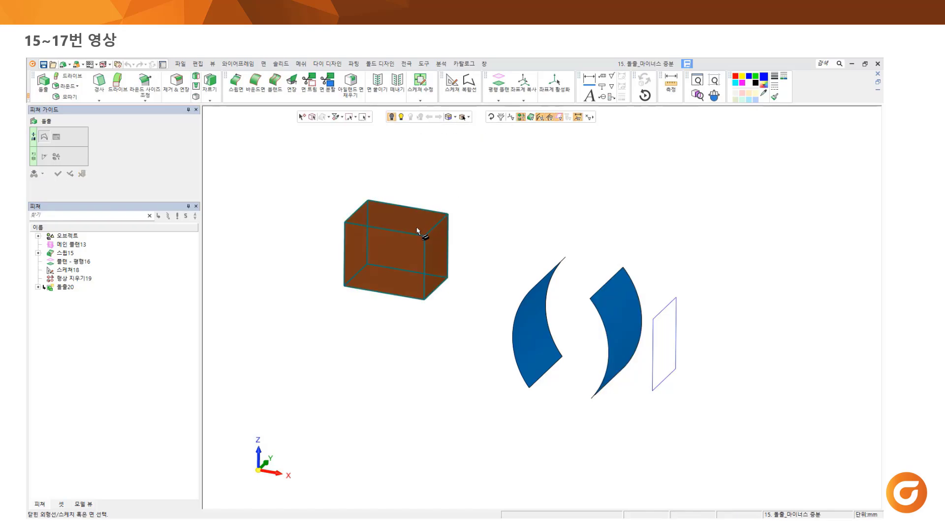
middle_click(500, 174)
middle_click(531, 210)
ctrl+middle_drag(569, 336, 515, 298)
ctrl+right_drag(515, 297, 553, 250)
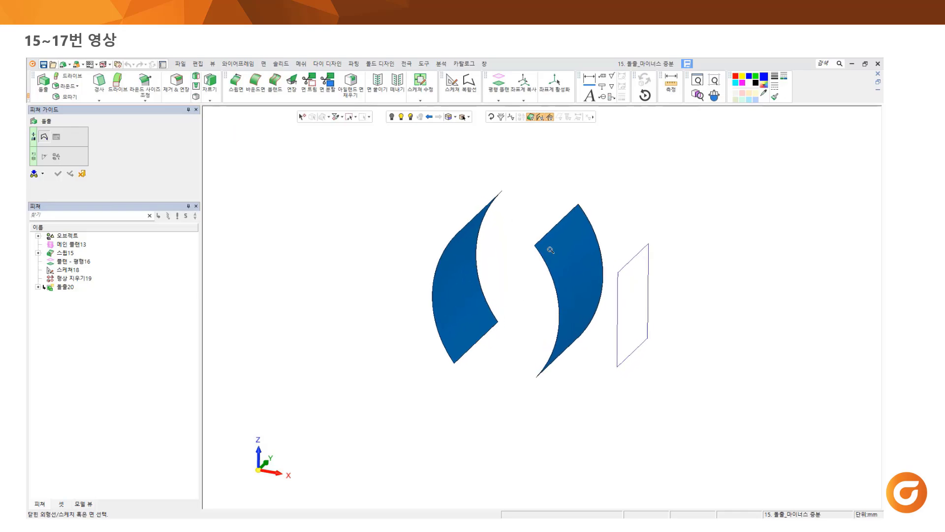
- Extrude the vertical rectangle toward the curved surfaces, using the far surface as forward reference and the near surface as reverse reference
click(643, 252)
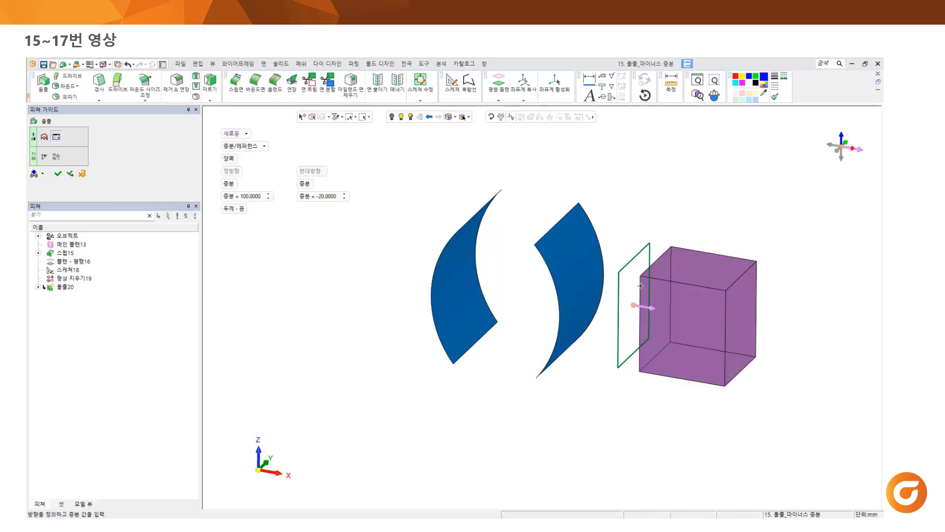
click(649, 308)
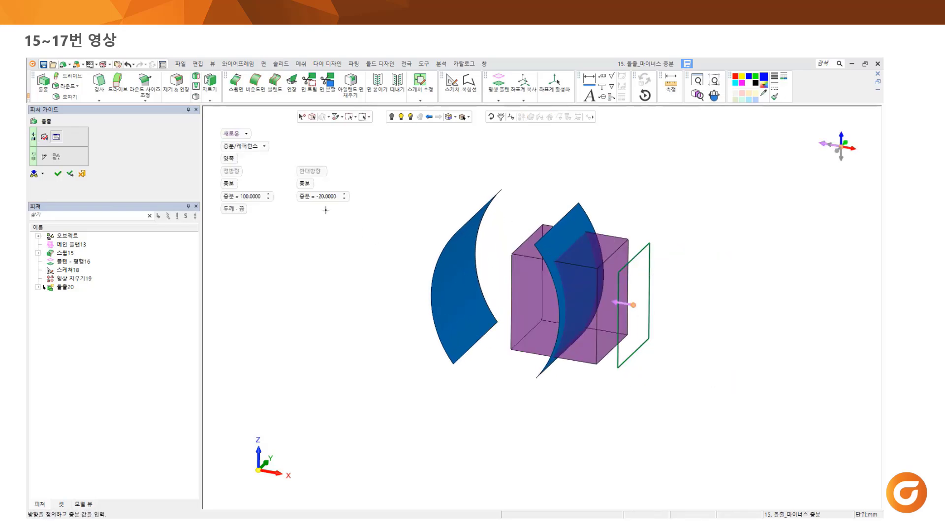
click(229, 183)
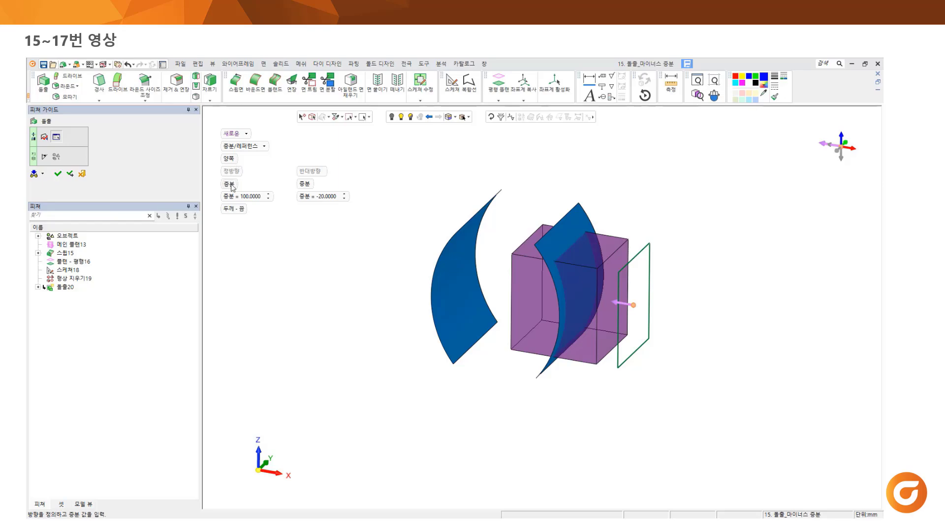
click(460, 285)
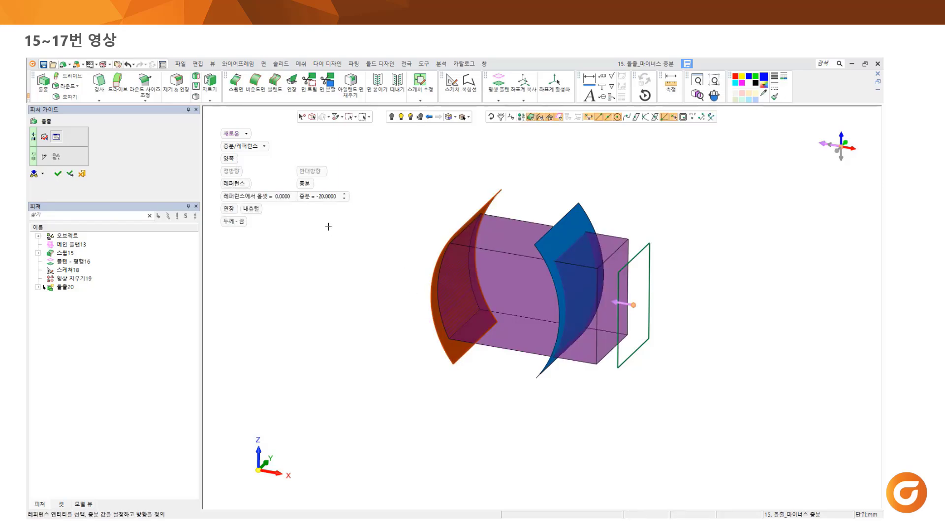
click(305, 184)
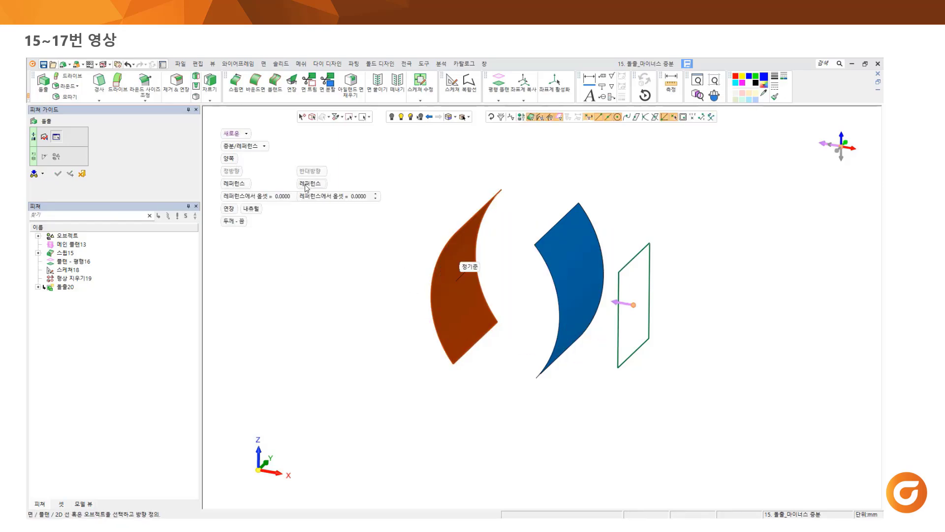
click(579, 292)
right_click(376, 295)
click(368, 274)
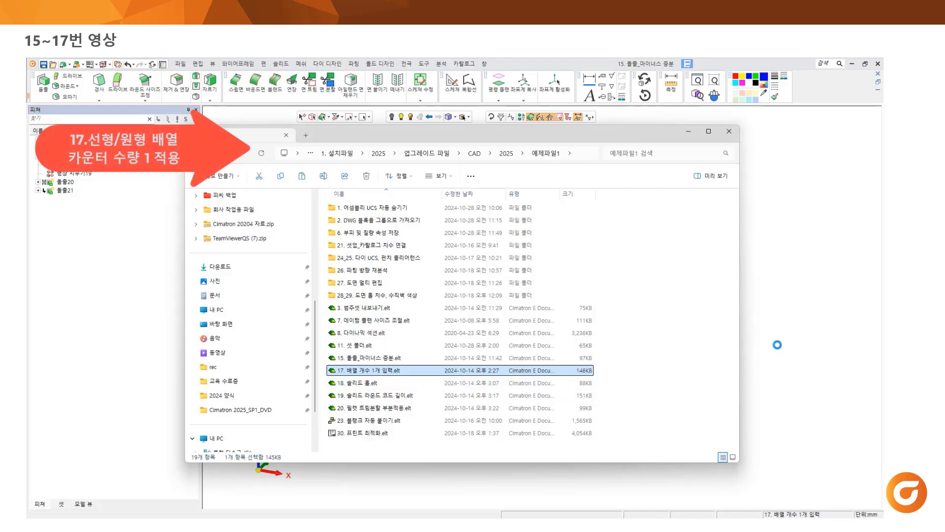
- Open the model's parameter setup, set both the X count and Y count to 1, and update the tray
middle_drag(691, 345, 565, 287)
click(424, 64)
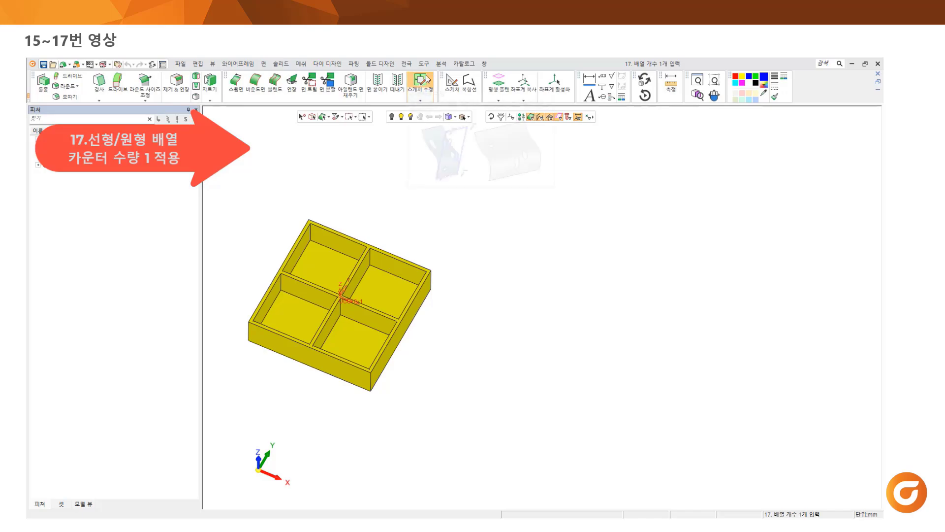
click(432, 116)
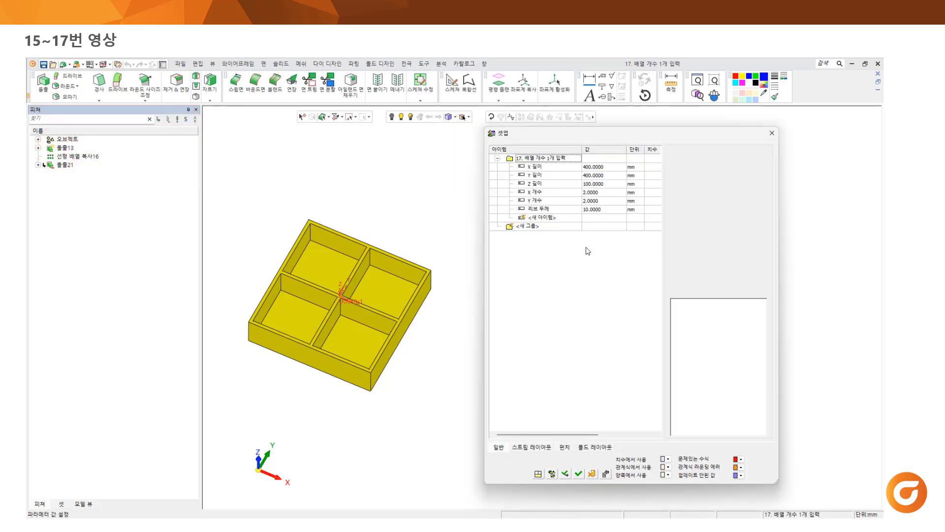
click(594, 192)
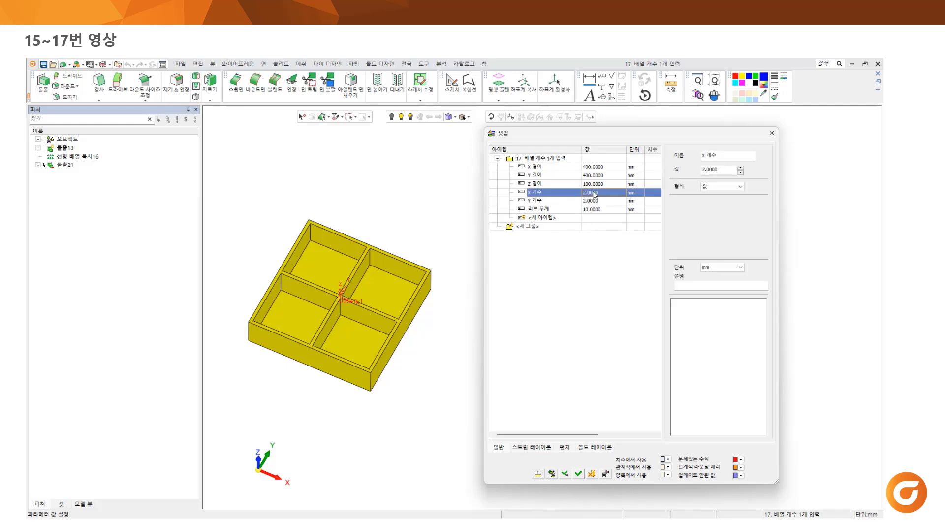
click(595, 194)
text(1)
key(Return)
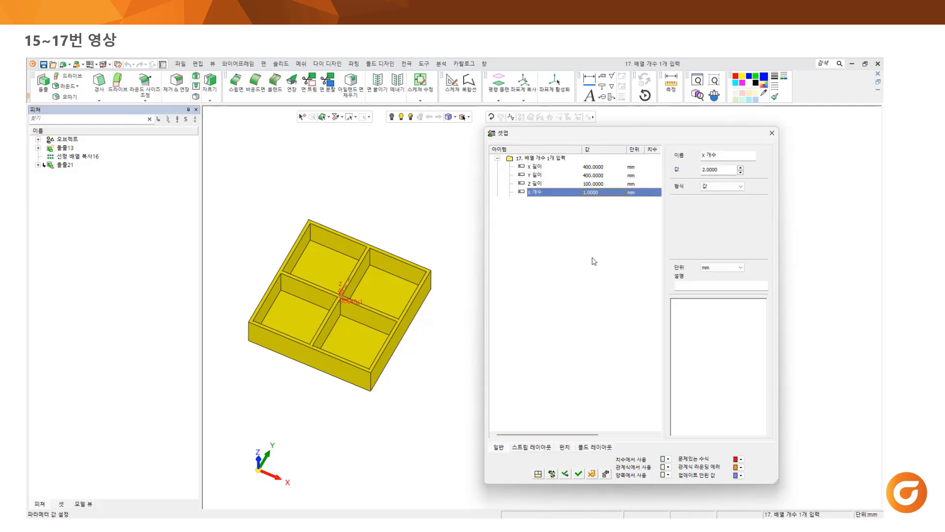
double_click(590, 201)
text(1)
key(Return)
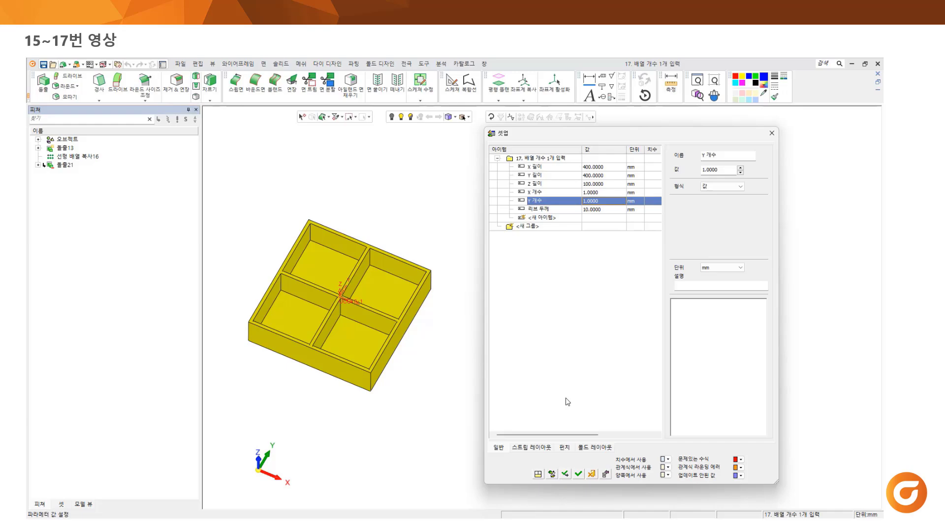
click(565, 474)
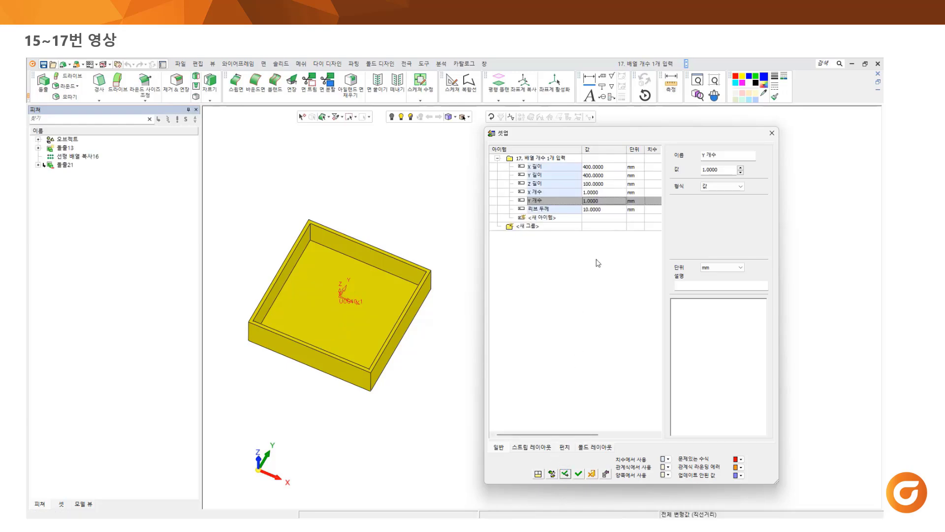
- Set both the X count and Y count parameters to 4
double_click(596, 193)
text(4)
key(Return)
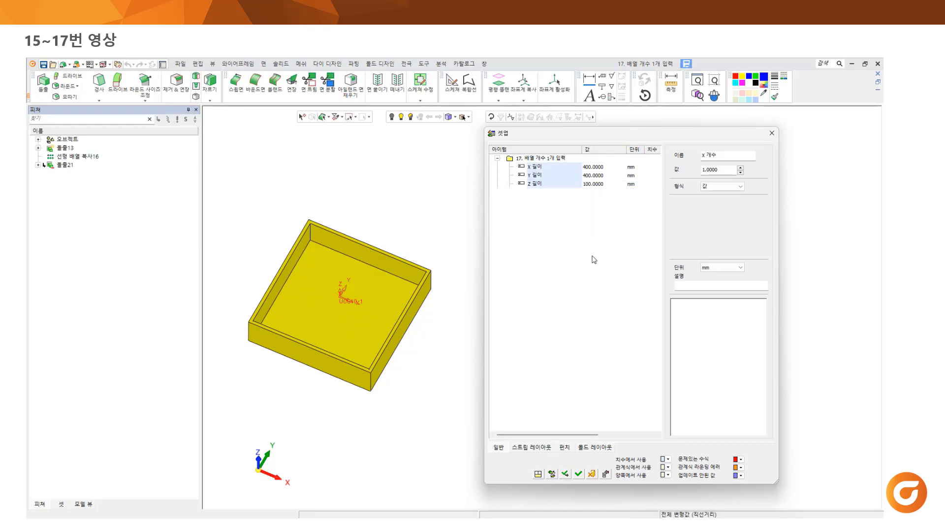
double_click(595, 201)
text(4)
key(Return)
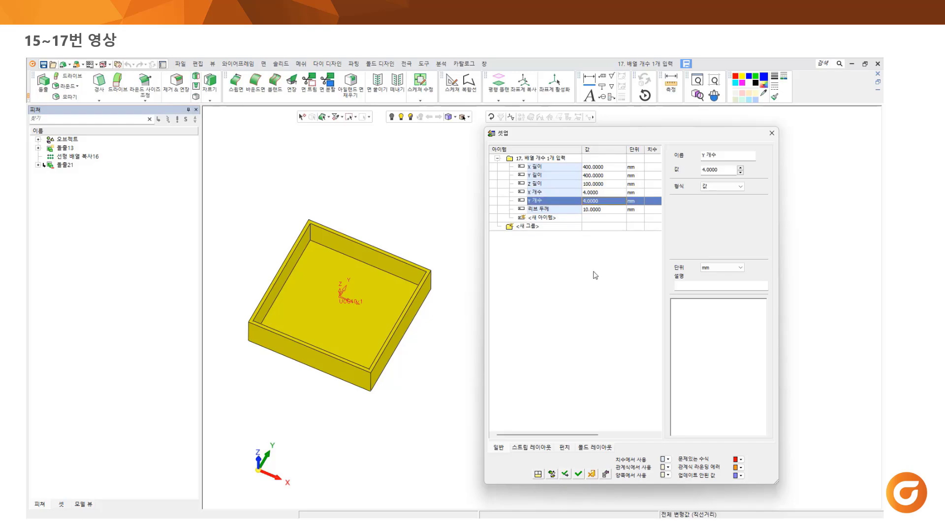
- Set the rib thickness to 5 mm and the X length to 600 mm, and update the tray
double_click(592, 209)
text(5)
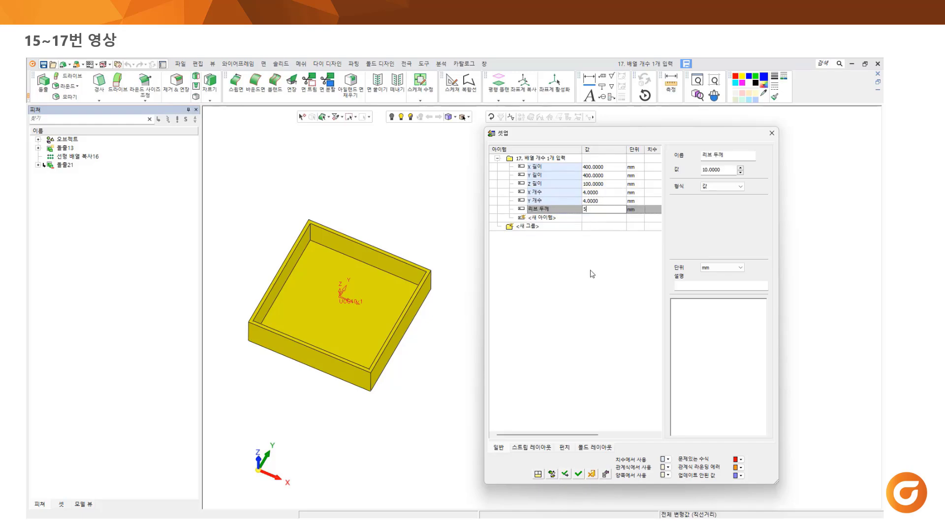
key(Return)
double_click(590, 166)
text(600)
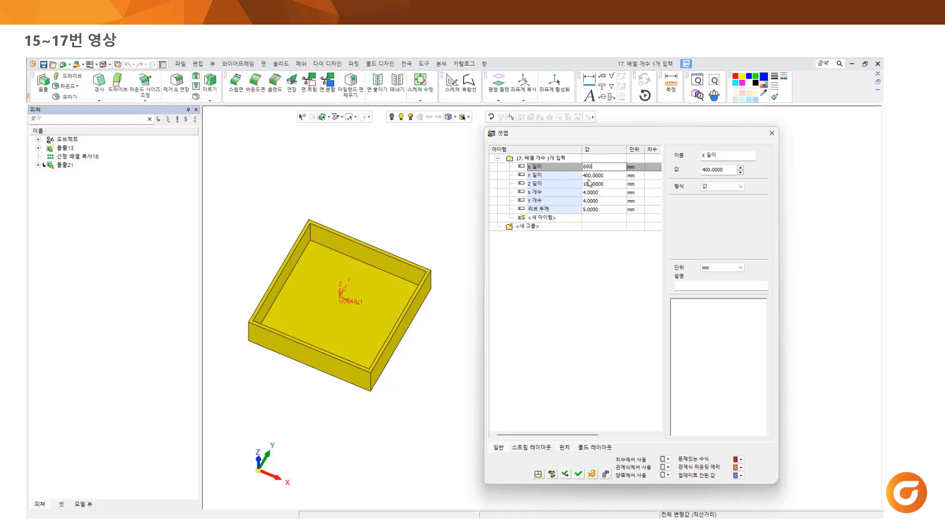
key(Return)
click(565, 473)
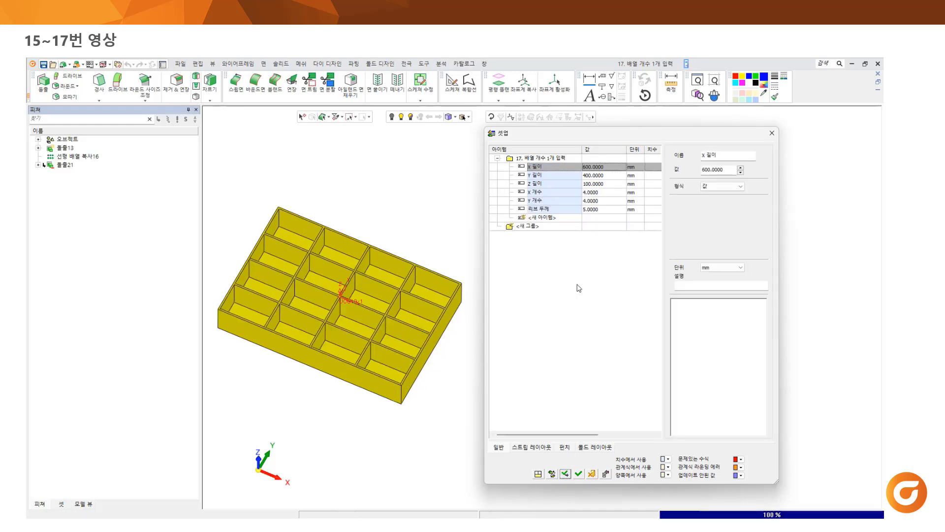
- Set the X count and Y count back to 1 and accept the parameter setup
double_click(591, 193)
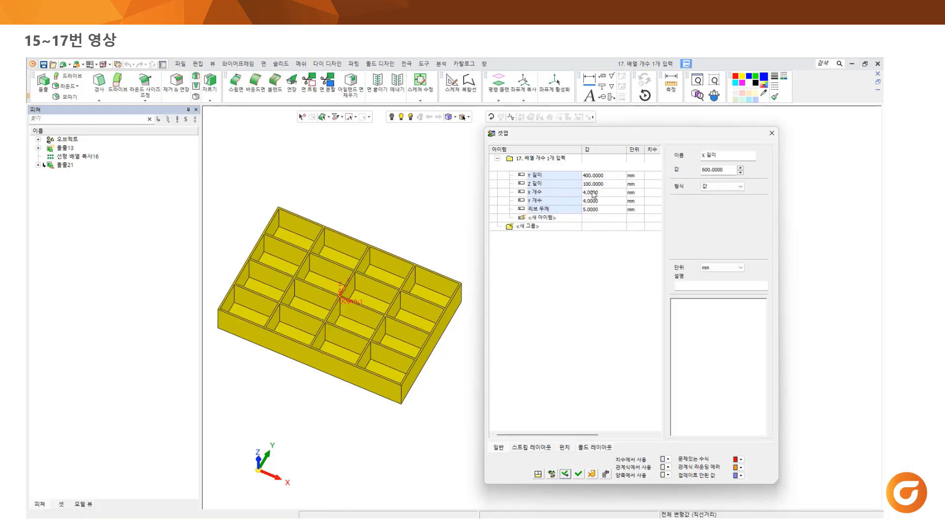
text(1)
key(Return)
double_click(595, 201)
text(1)
key(Return)
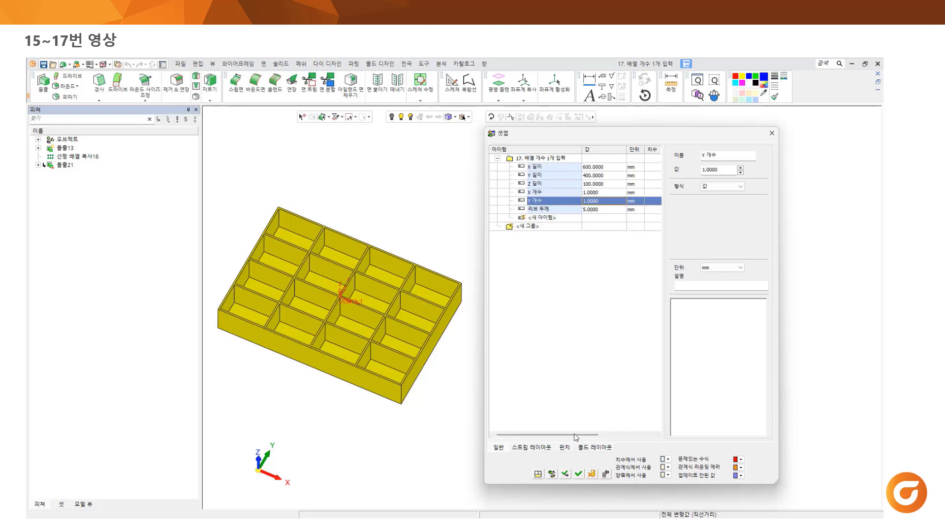
click(578, 475)
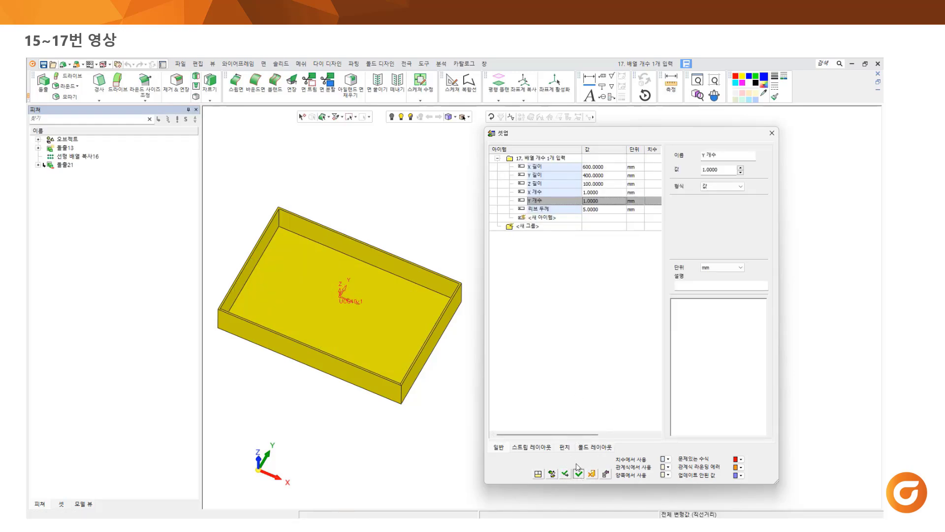
key(ctrl+a)
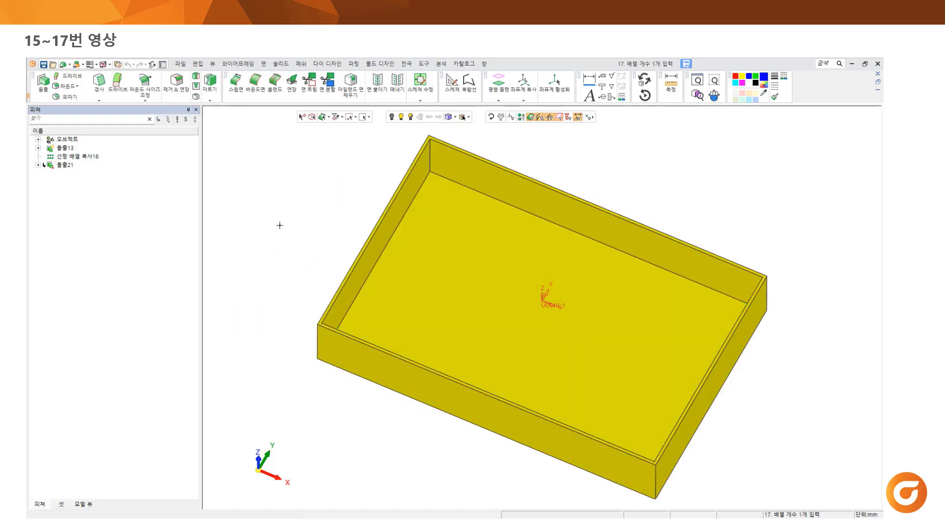
- Open the linear array copy feature for editing to check its X and Y counts, and cancel without changes
right_click(78, 155)
click(107, 162)
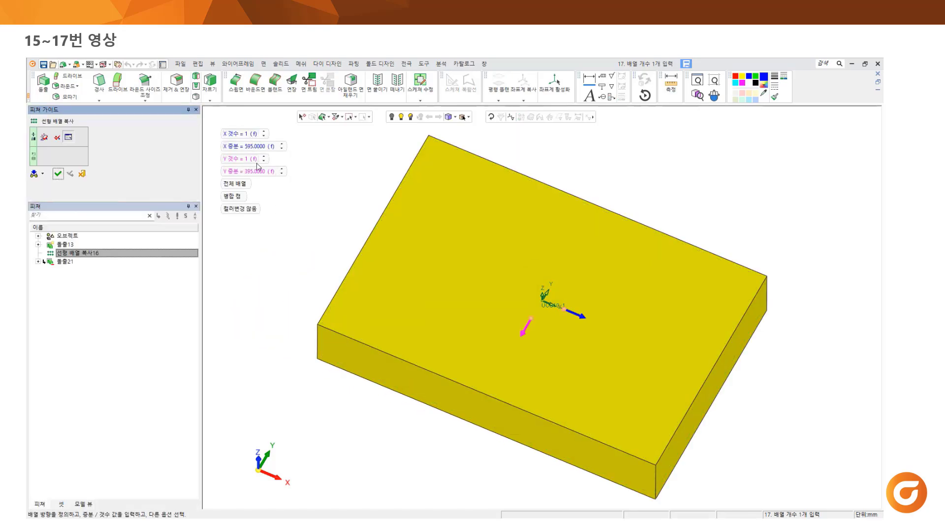
click(83, 174)
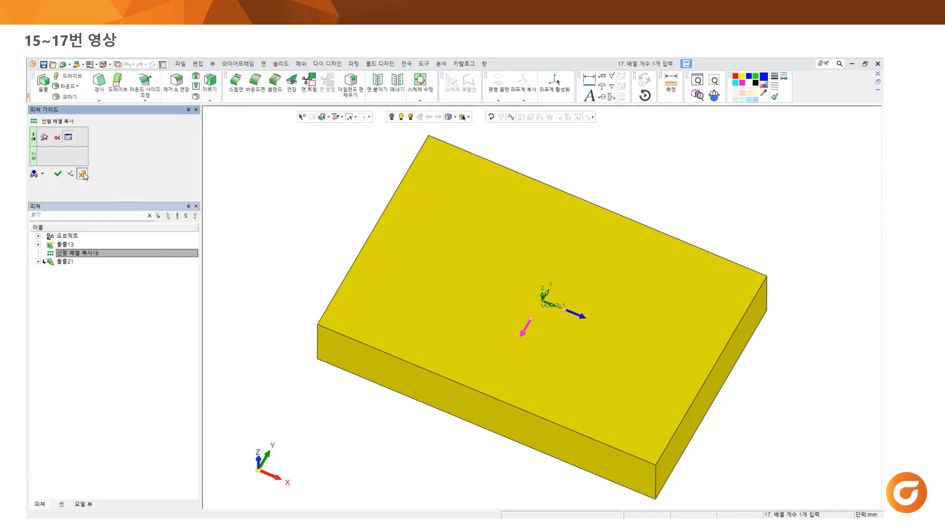
click(914, 365)
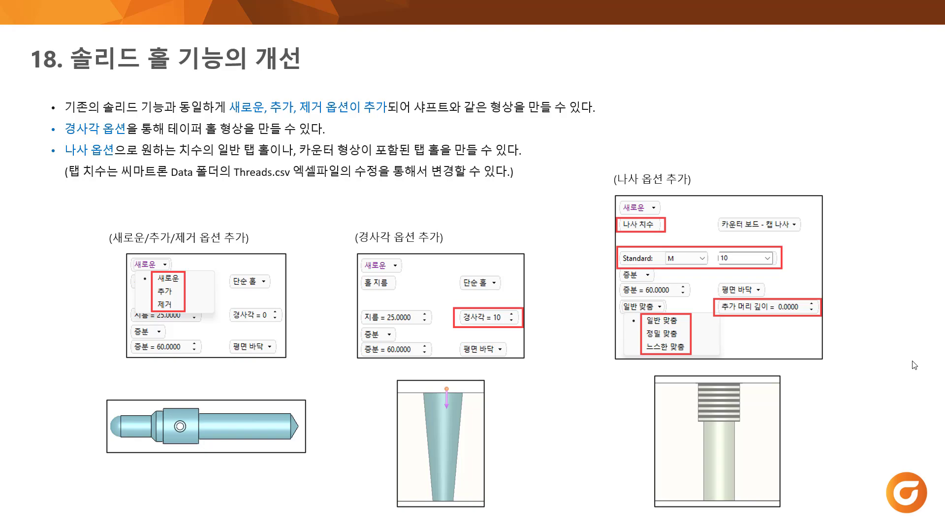
key(Right)
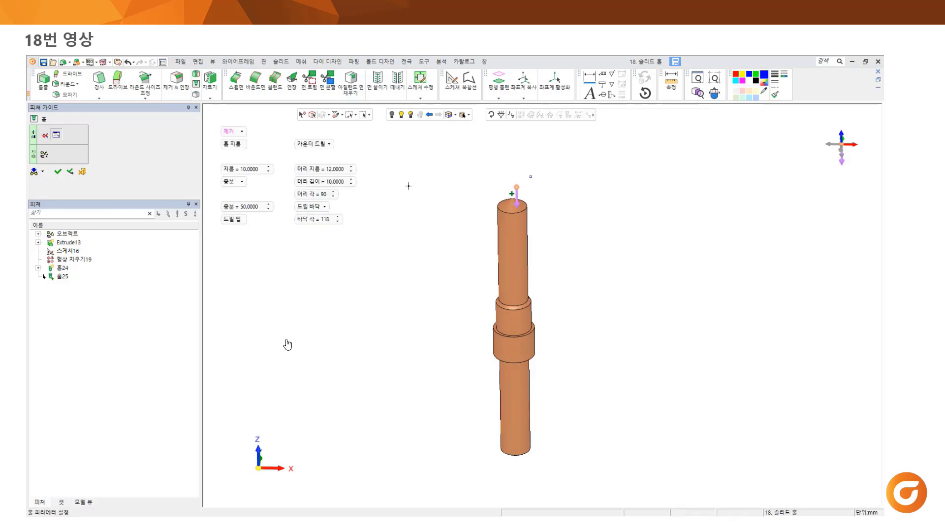
- Cut a 3 mm diameter simple through hole along the shaft's axis and apply the hole feature
double_click(248, 168)
text(3)
key(Return)
click(309, 144)
click(322, 155)
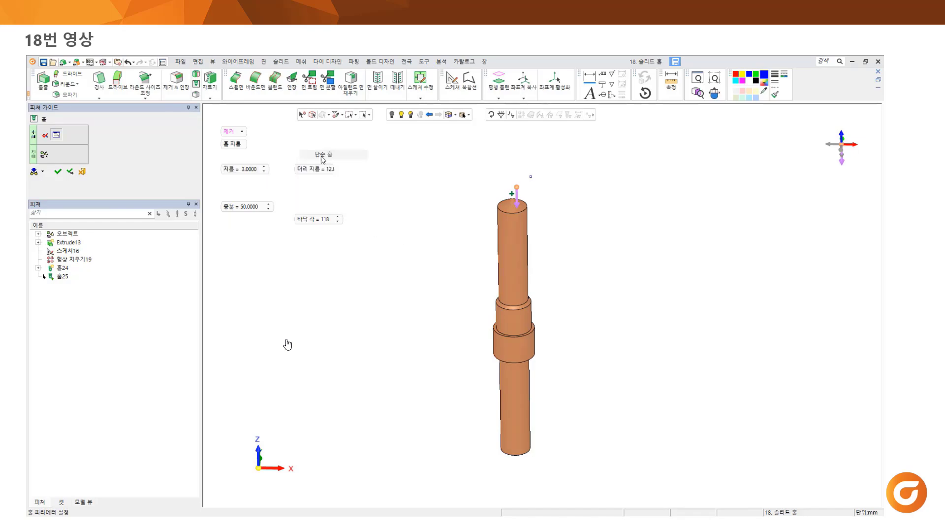
click(244, 183)
click(246, 220)
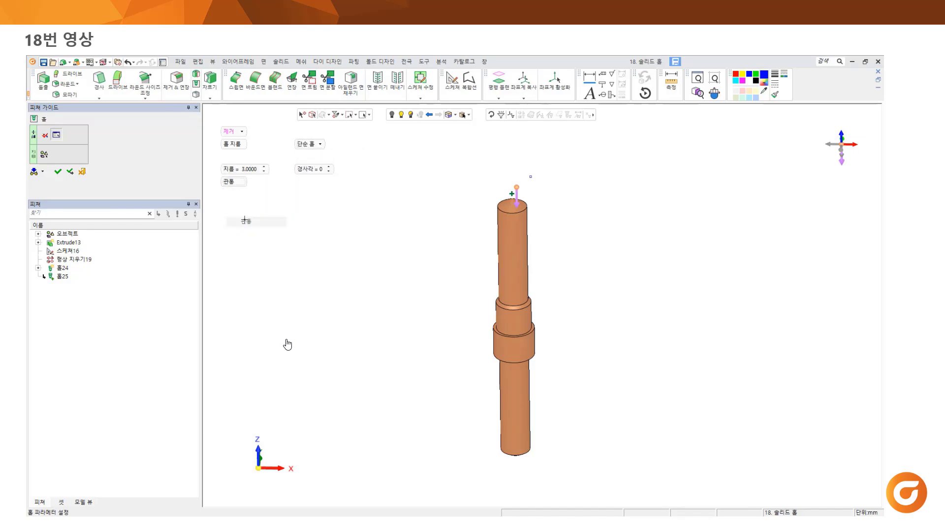
click(520, 343)
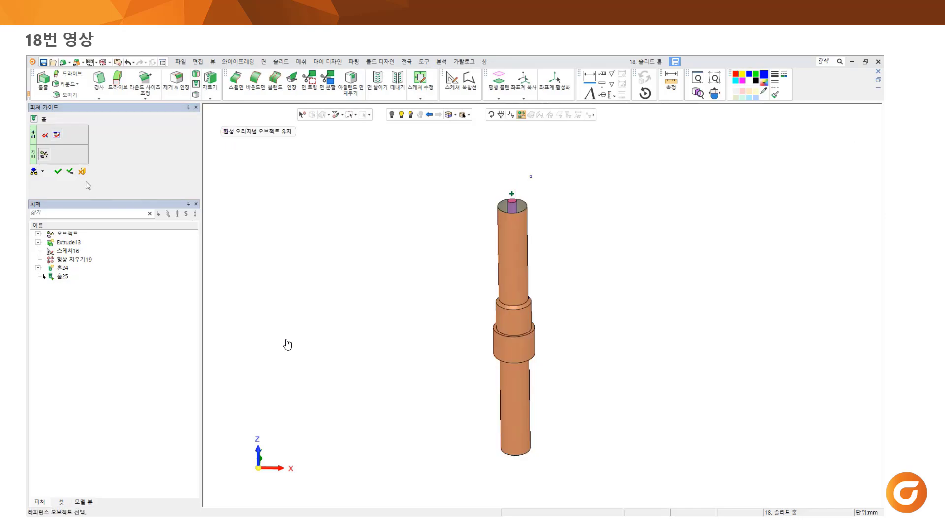
click(57, 171)
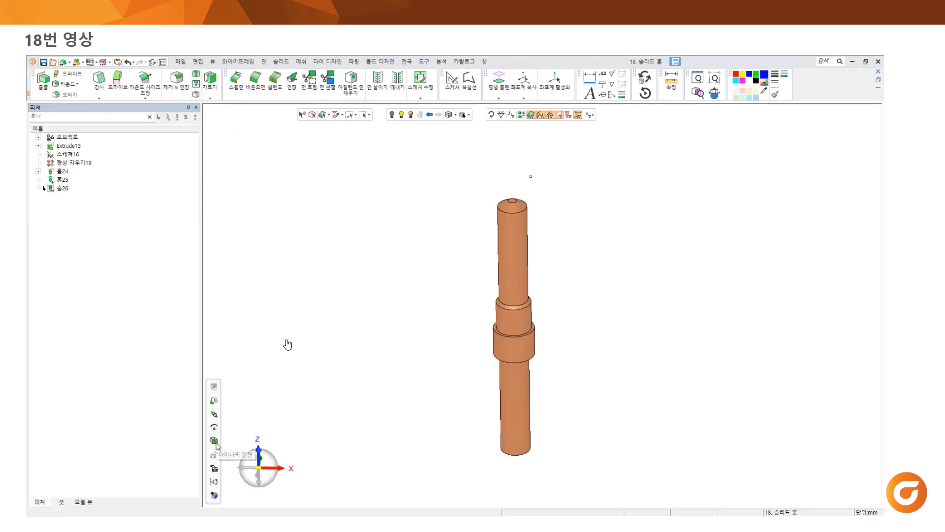
- Examine the shaft's through hole with a dynamic section along its axis, and exit to a front view
click(213, 441)
click(512, 201)
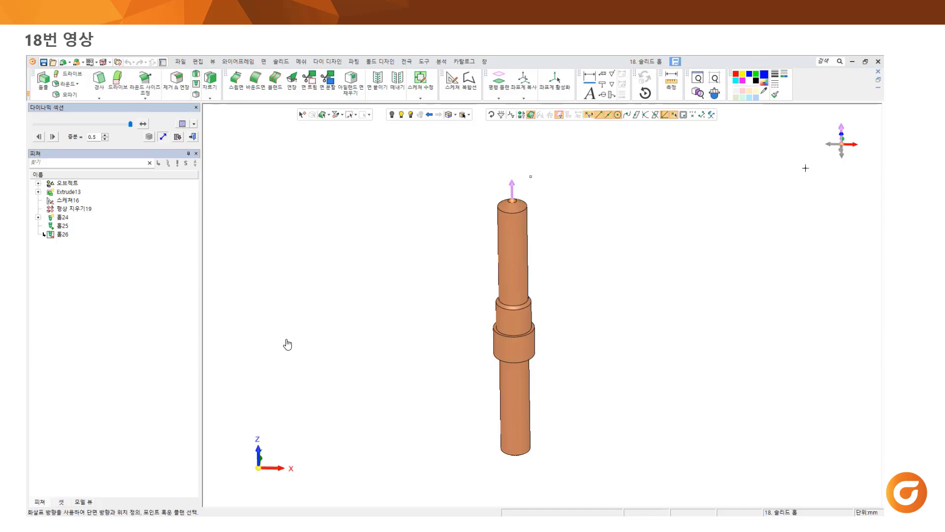
click(844, 139)
click(513, 191)
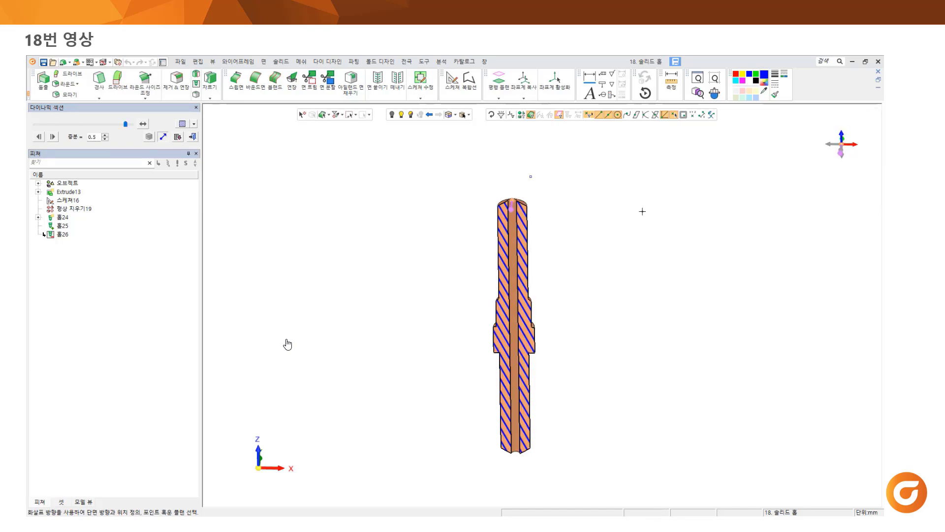
key(ctrl+f)
key(Escape)
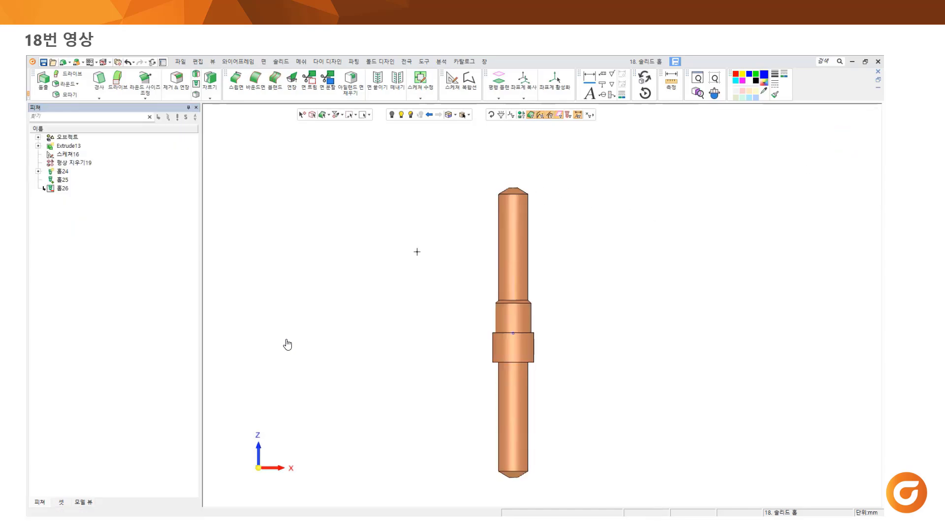
- Roll the feature history back to 형상 지우기19, before the existing holes, so the plain rectangular block is active
right_click(85, 163)
click(101, 189)
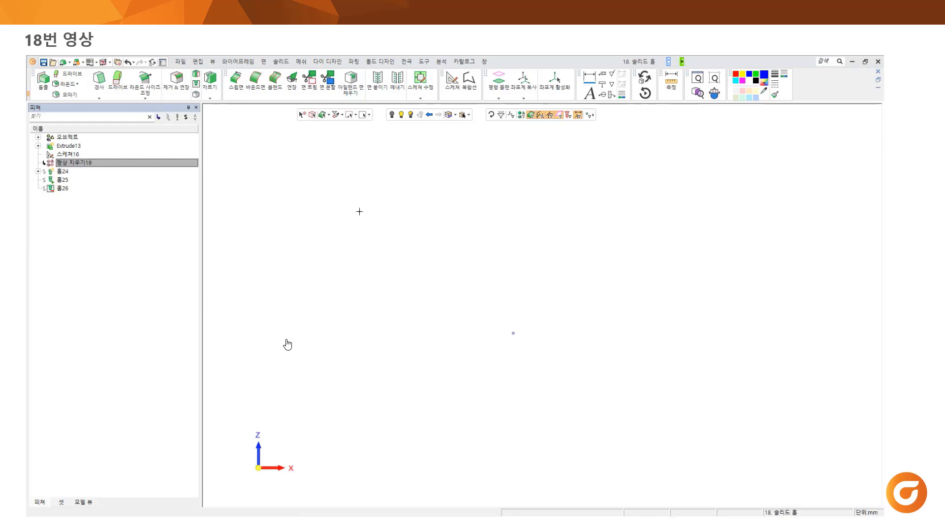
ctrl+right_drag(501, 239, 479, 293)
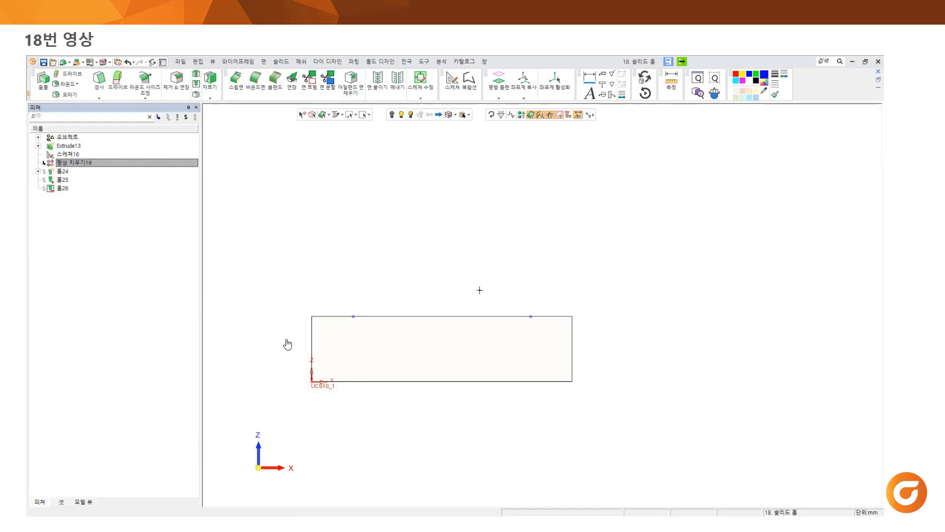
key(ctrl+i)
key(ctrl+a)
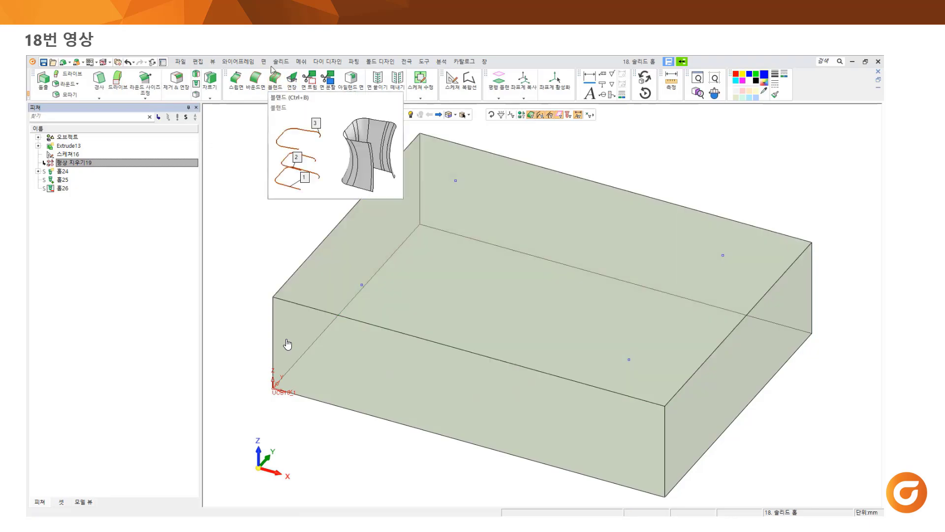
- Start a simple through hole at the sketch point in the block's front right corner, with a 12 mm diameter
click(281, 61)
click(423, 98)
click(629, 359)
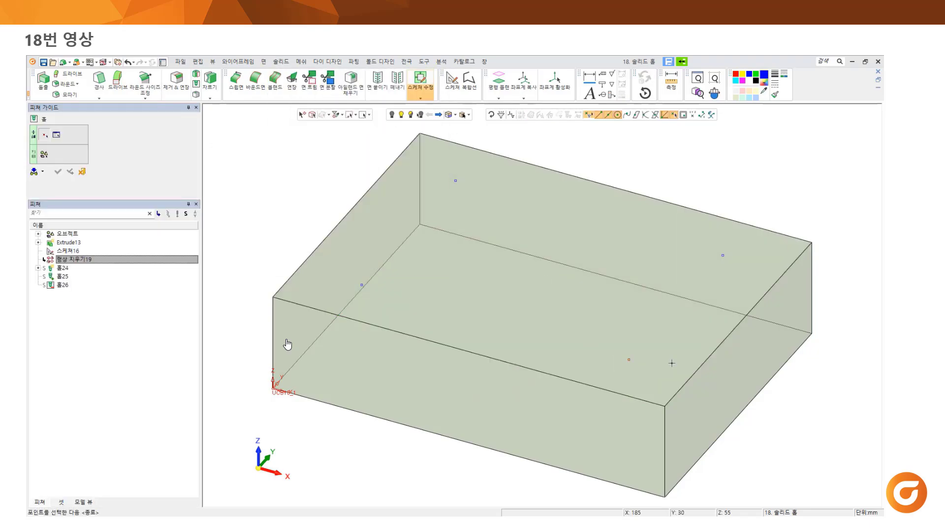
middle_click(672, 364)
click(671, 369)
ctrl+middle_drag(671, 369, 609, 305)
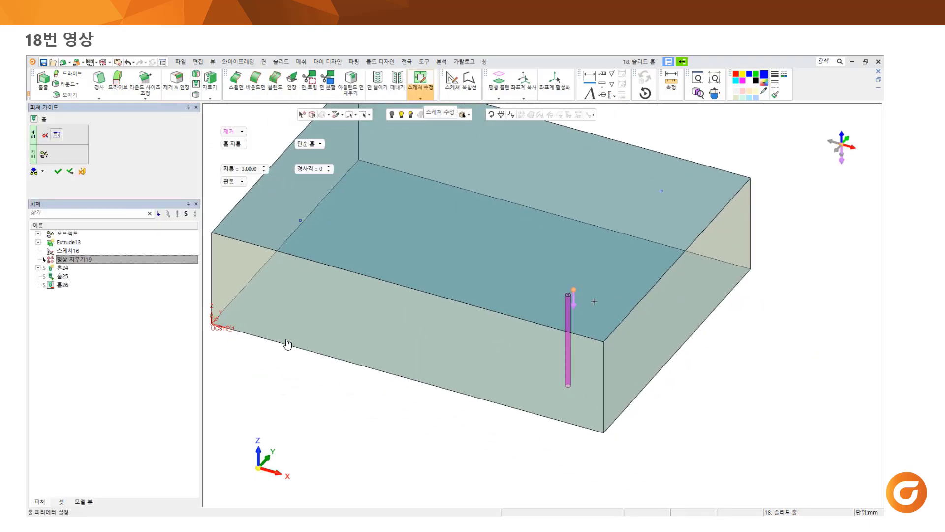
text(12)
key(Return)
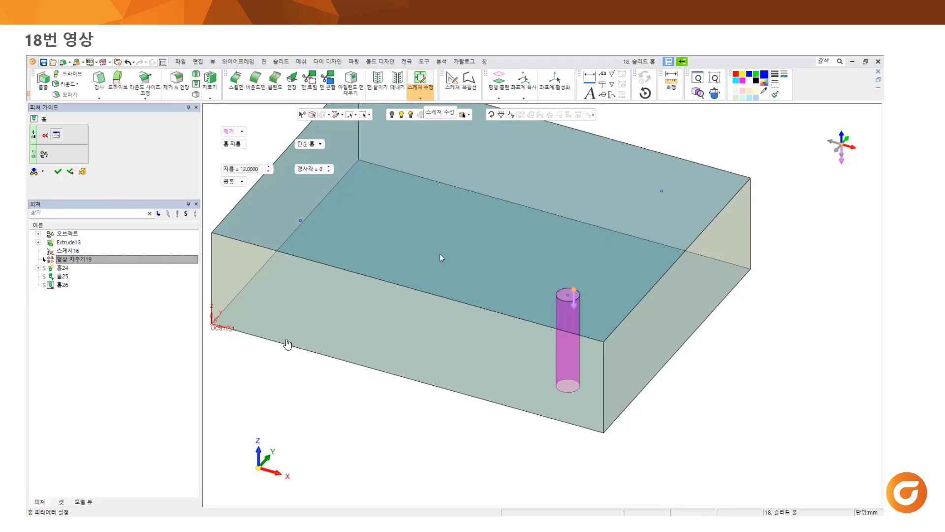
- Set the through hole's taper angle to 3 degrees and preview it from the front
click(251, 475)
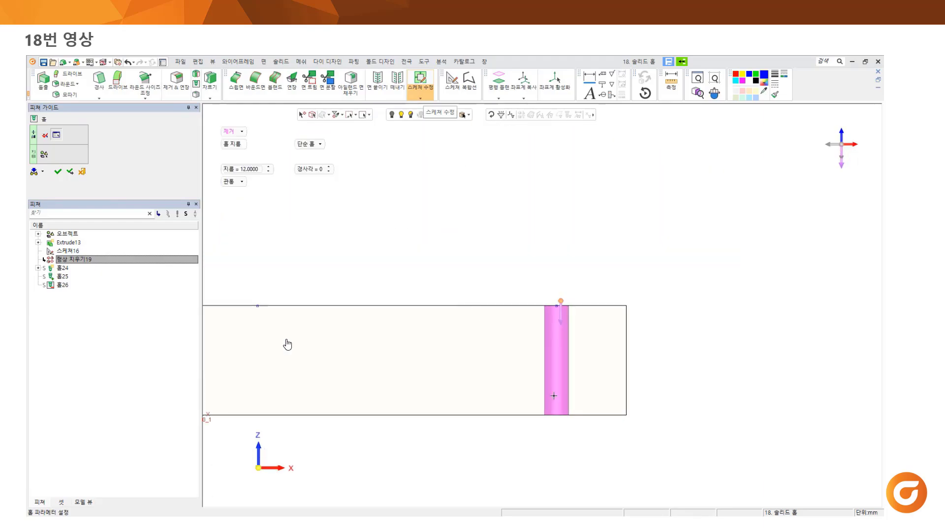
ctrl+right_drag(551, 393, 551, 377)
double_click(314, 169)
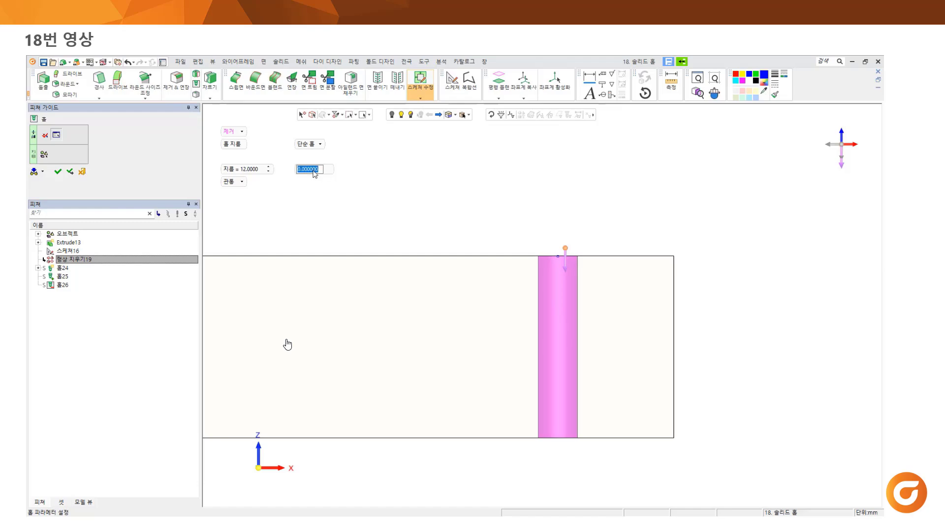
text(3)
key(Return)
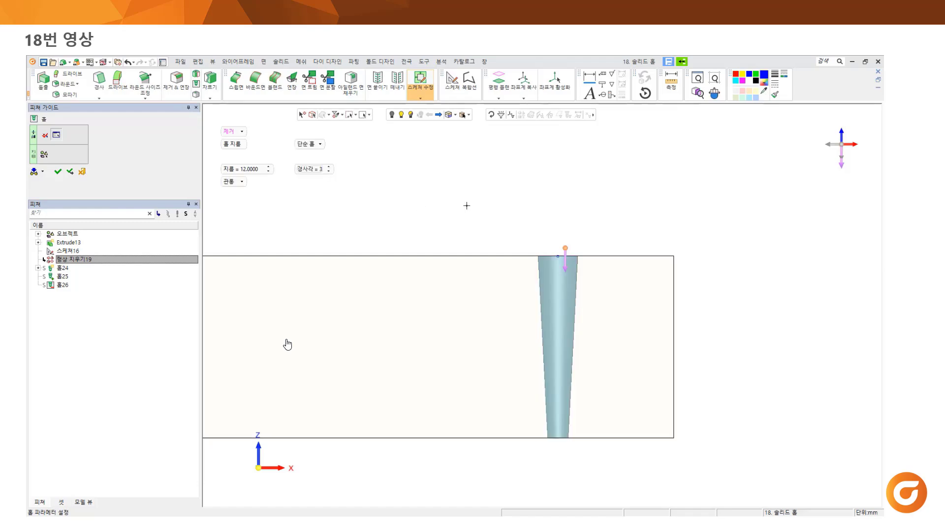
- Set the through hole's taper angle to -3 degrees
click(311, 168)
text(-3)
key(Return)
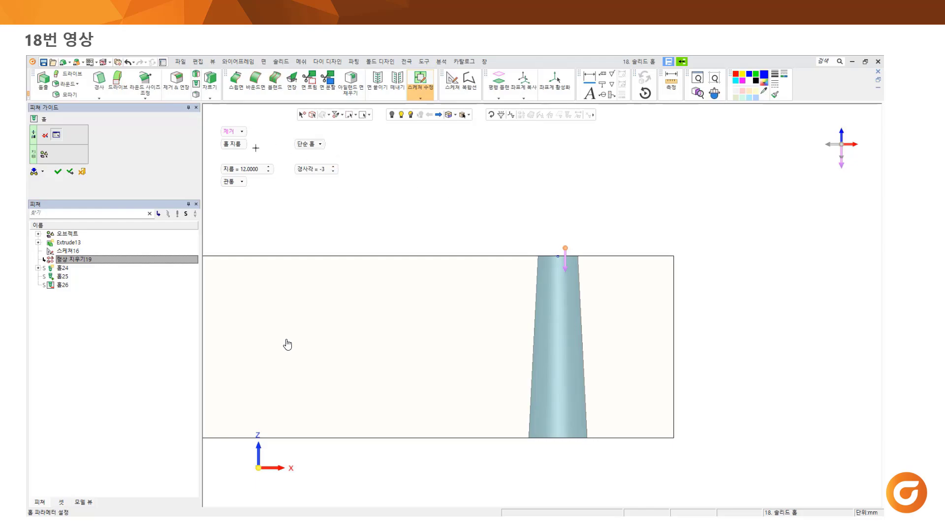
- Size the hole by thread dimension (나사 치수) instead of diameter, using standard M and size 12
click(233, 144)
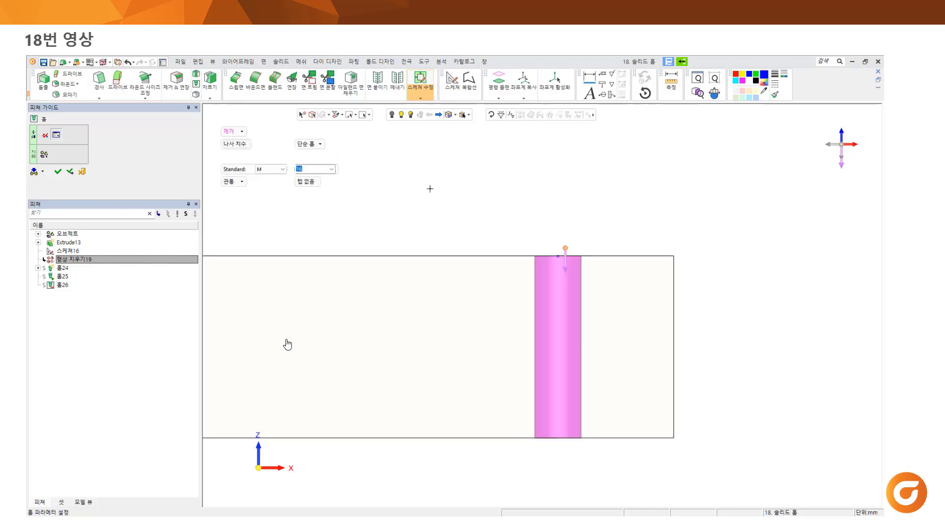
click(281, 171)
click(281, 171)
click(296, 170)
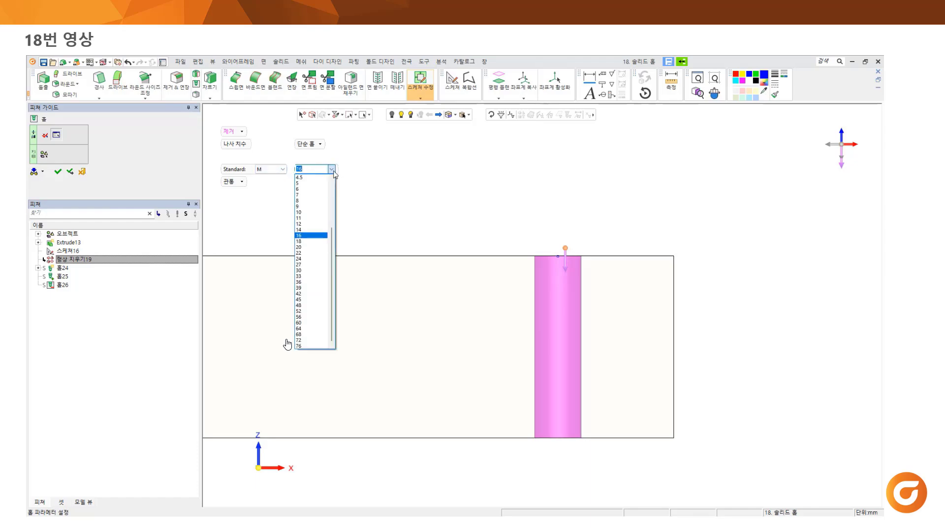
click(319, 221)
- Change the hole to a through counterbore for a cap screw with an additional head length of 5 mm
click(310, 144)
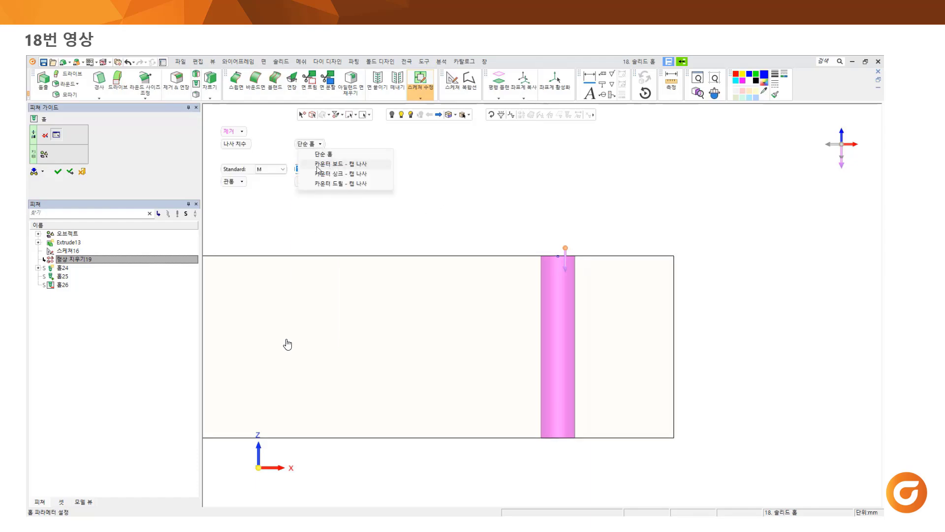
click(331, 170)
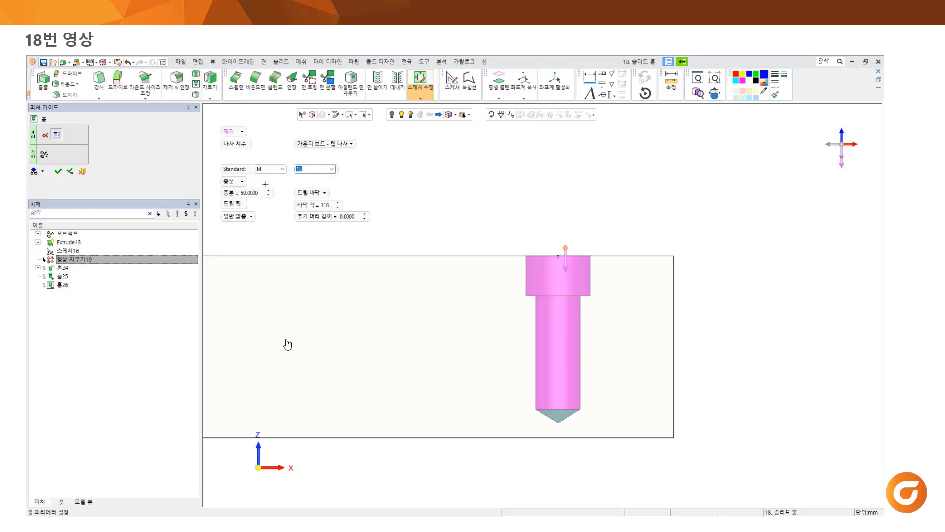
click(234, 181)
click(242, 200)
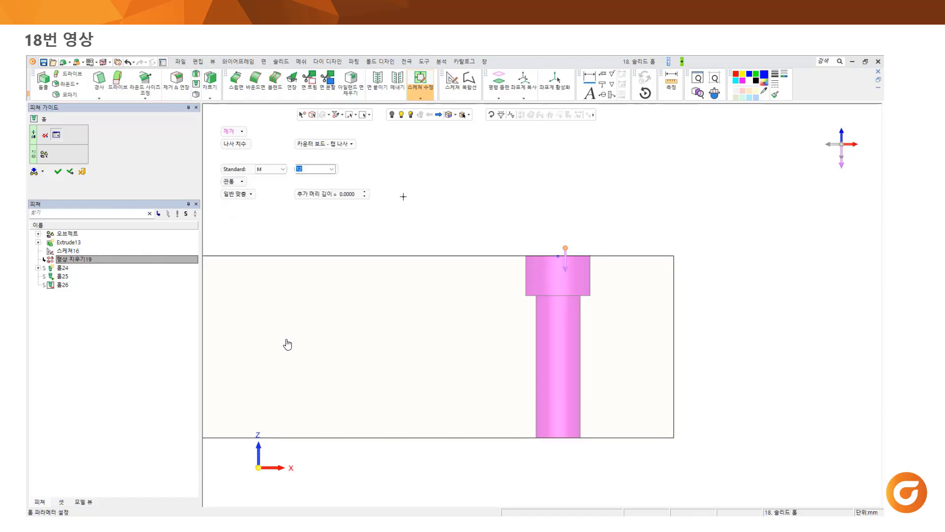
click(340, 194)
text(5)
key(Return)
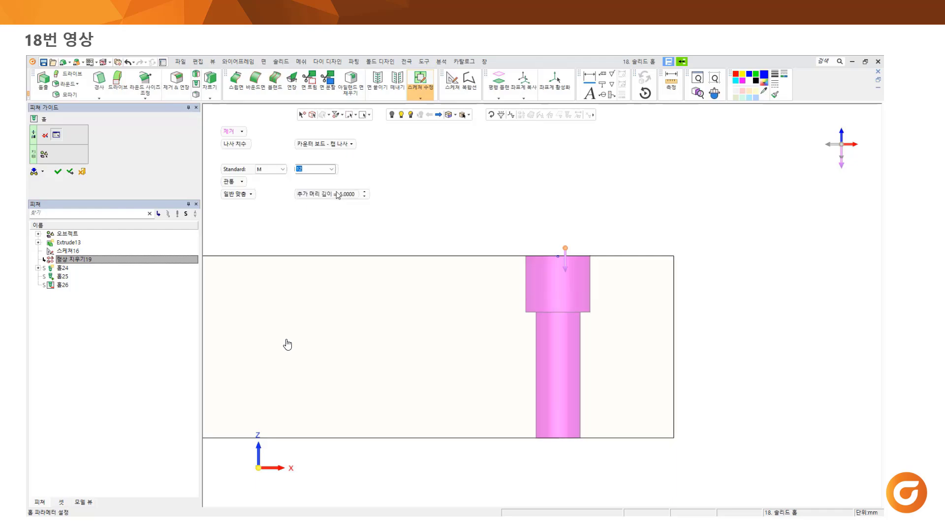
- Try the close (정밀 맞춤) and loose (느슨한 맞춤) fits on the counterbore hole, and restore the normal fit (일반 맞춤)
click(240, 195)
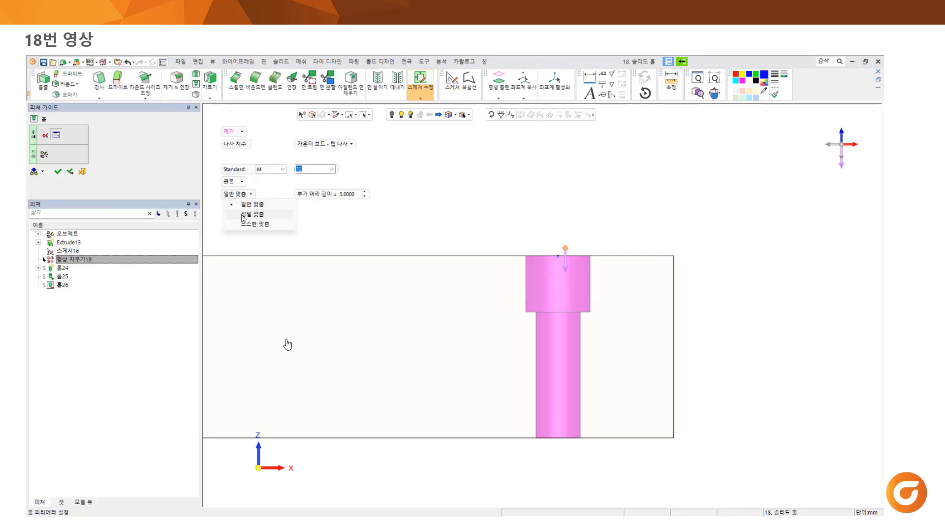
click(242, 215)
click(239, 194)
click(248, 224)
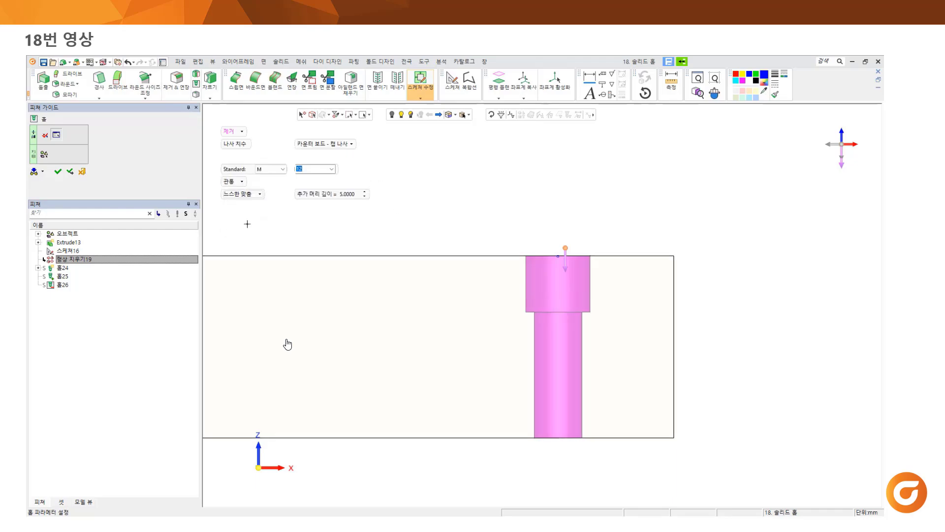
click(240, 194)
click(240, 203)
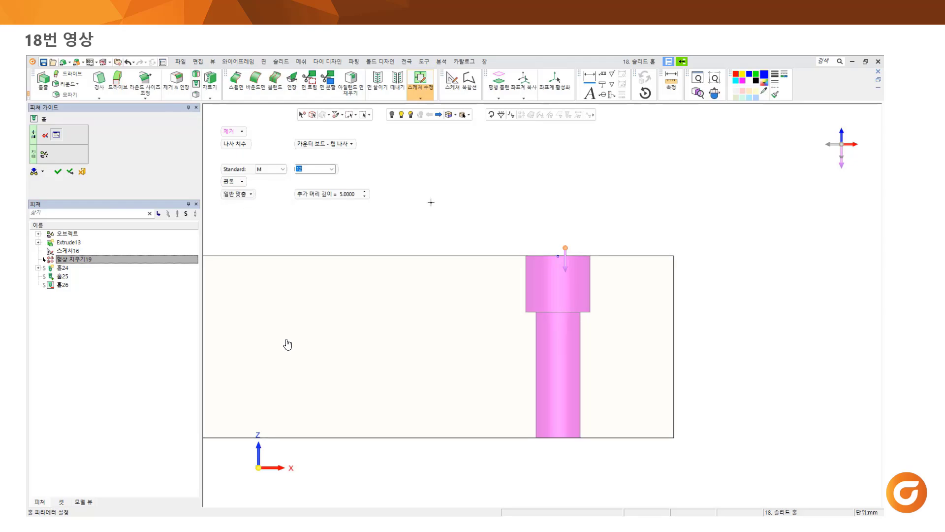
- Return the M12 hole to a simple hole with the tap included, and apply the hole feature
click(347, 144)
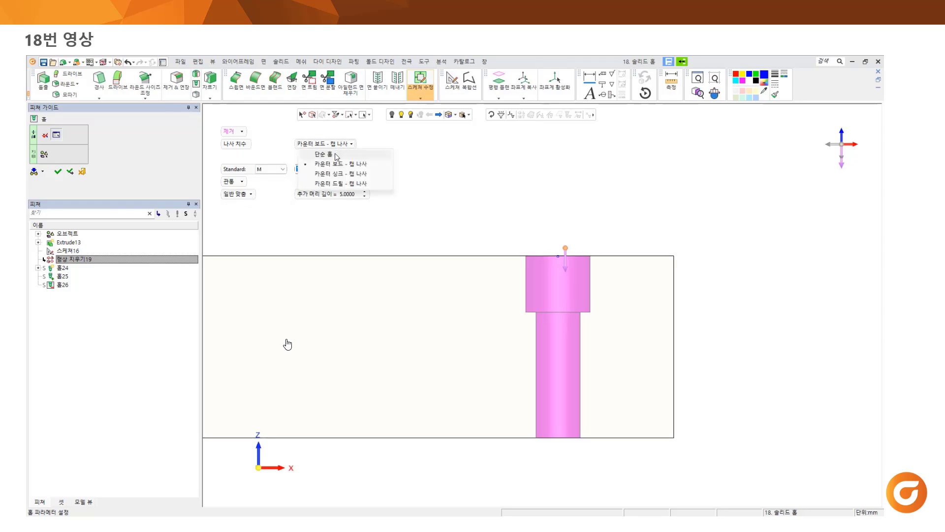
click(348, 152)
click(310, 183)
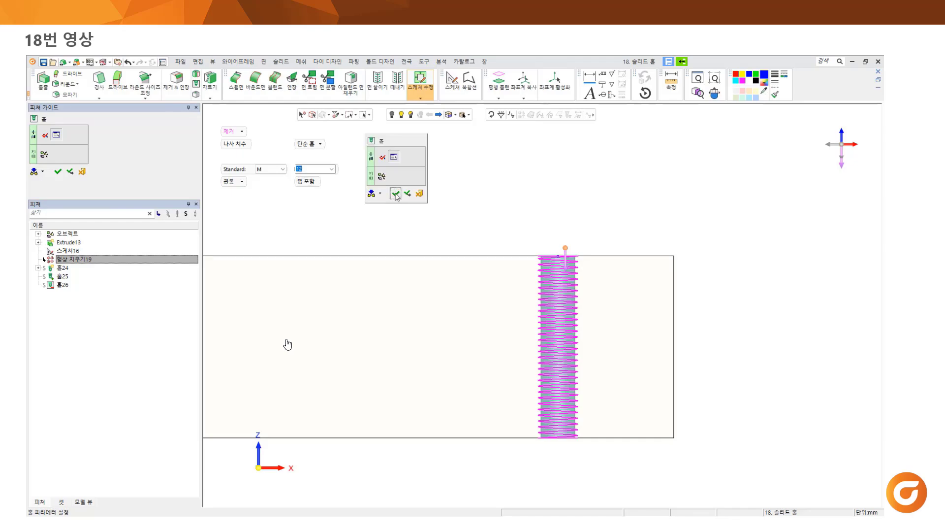
click(396, 194)
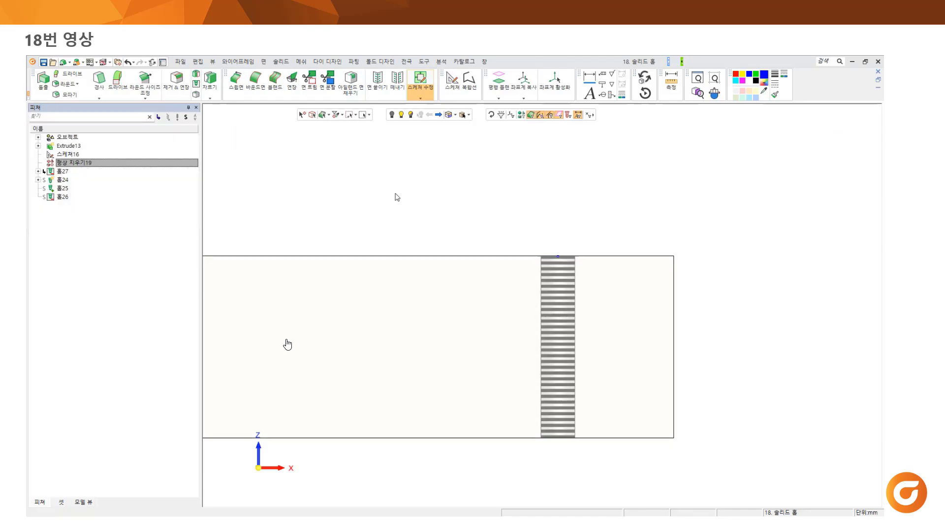
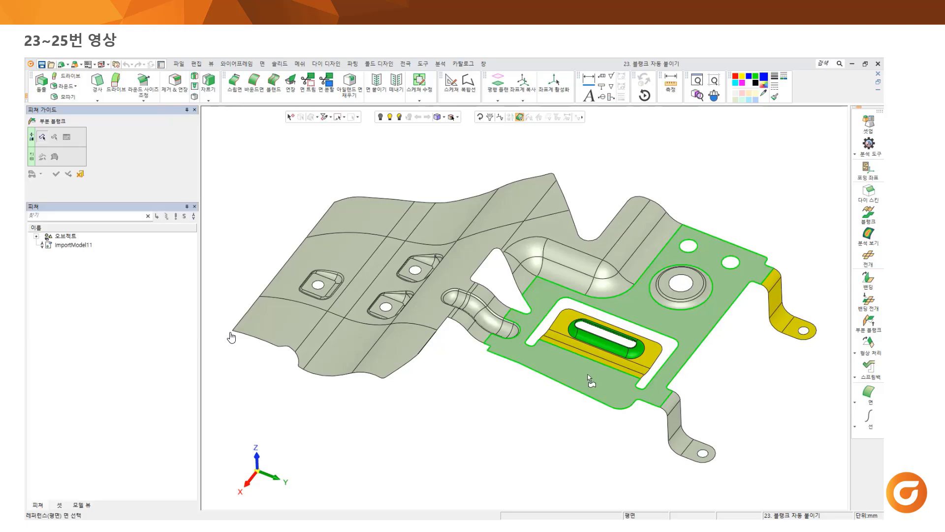
- Flatten the yellow flap around the slot with Partial Blank, using the large flat face as reference and moving the green slot faces along
click(591, 380)
scroll(616, 359, up, 3)
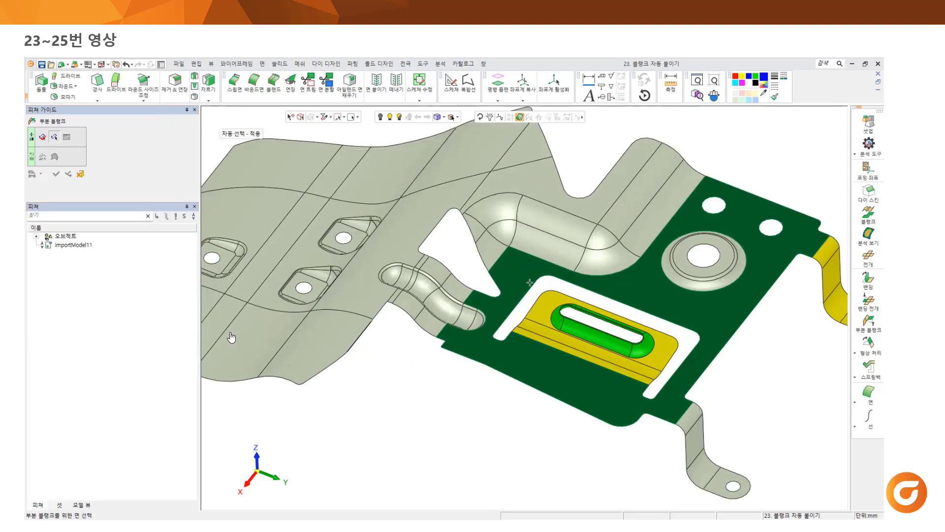
click(535, 324)
click(67, 137)
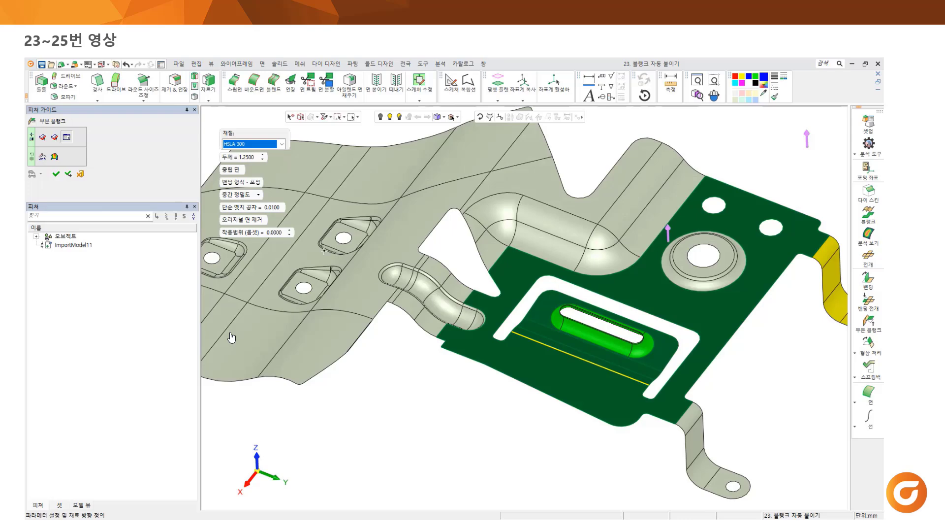
click(42, 157)
click(618, 347)
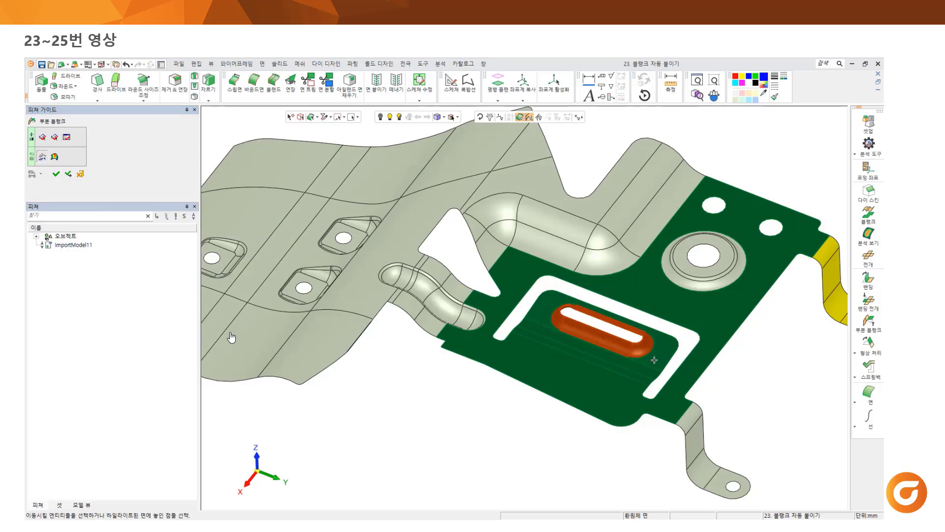
middle_click(547, 270)
click(546, 270)
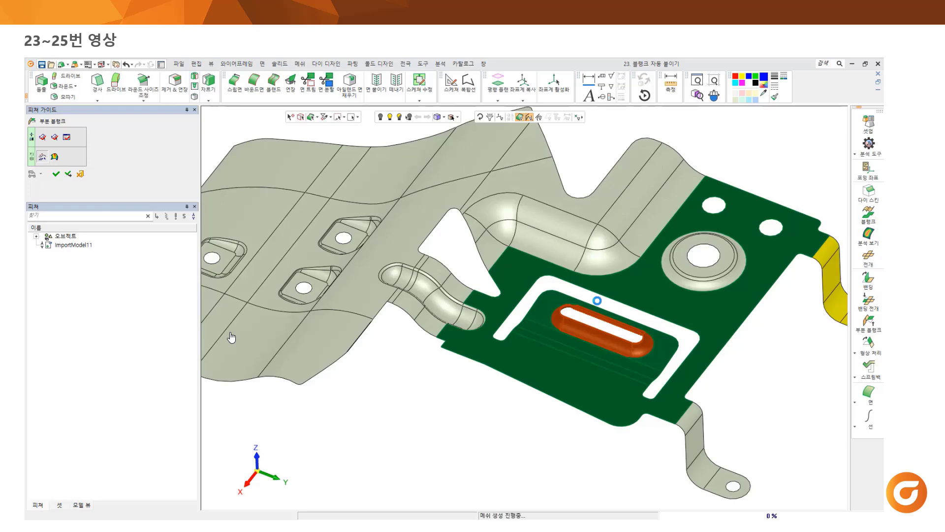
- Unfold the yellow bent arm into the plane of the large flat face with Auto Binder Blank (자동 바인더 블랭크)
ctrl+middle_drag(763, 311, 570, 298)
click(869, 342)
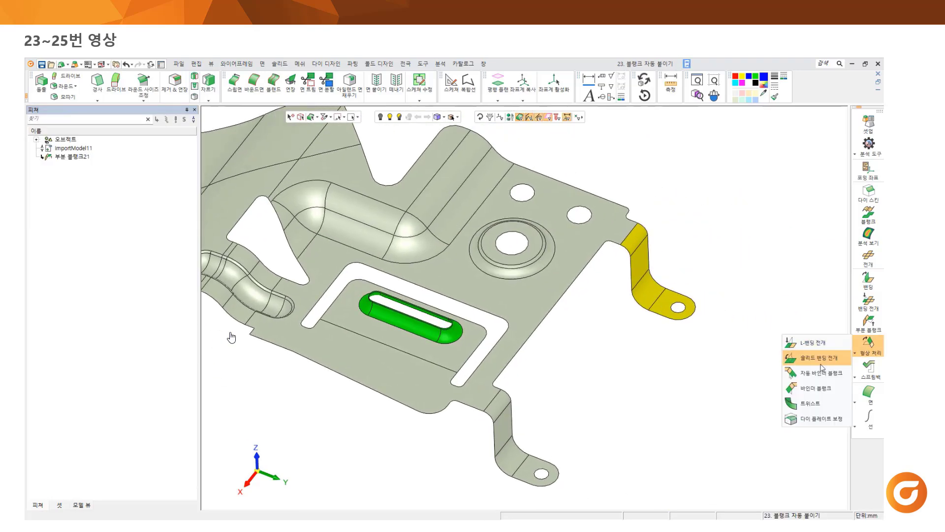
click(827, 348)
click(604, 244)
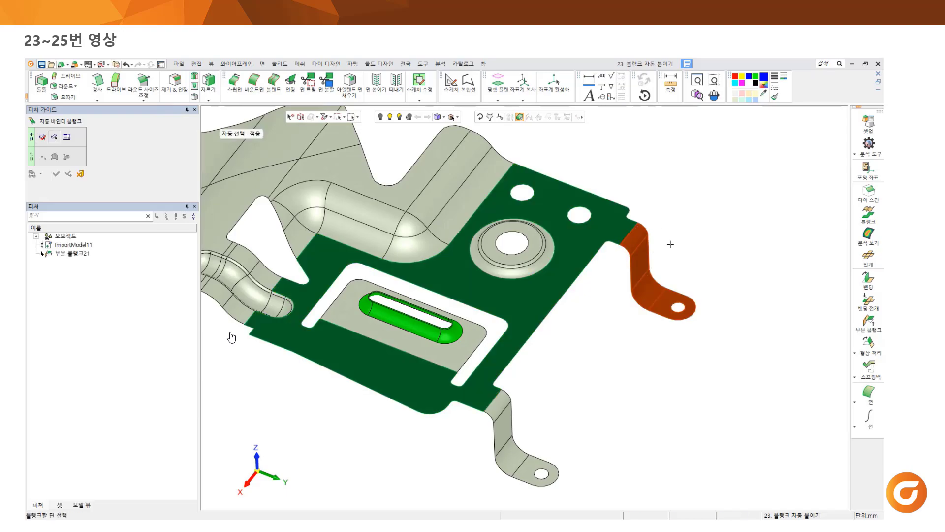
click(638, 244)
right_click(670, 244)
click(670, 245)
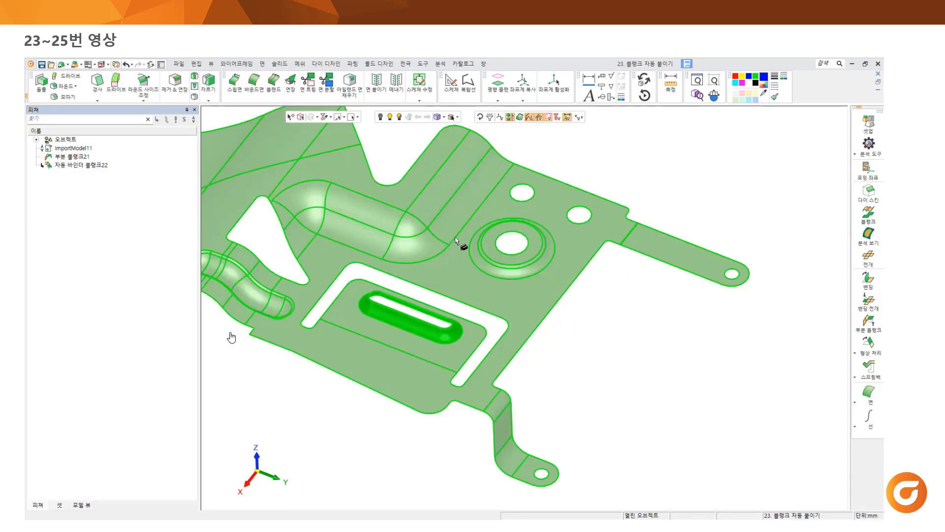
click(461, 245)
ctrl+right_drag(606, 344, 515, 336)
click(545, 313)
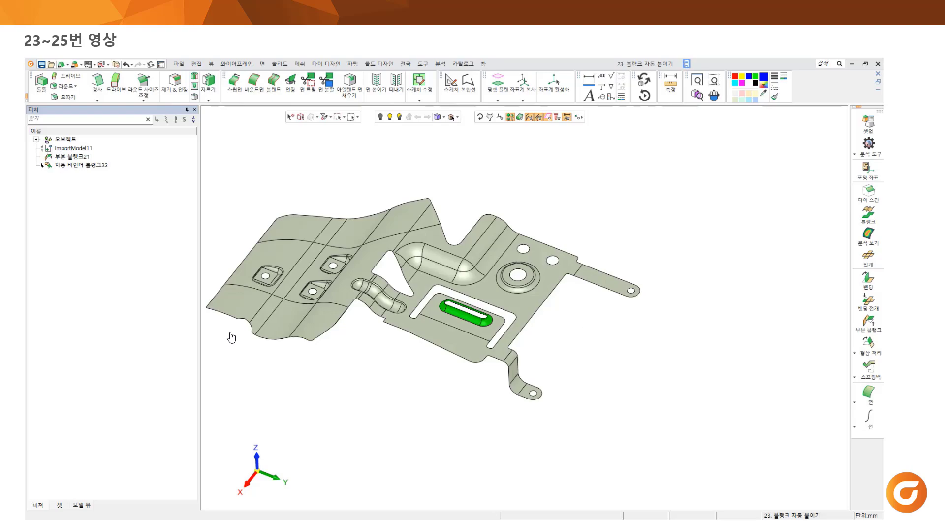
- Switch to File Explorer and open BRACKET_C_LH__161017_PD.elt from the Strip Layout folder inside 24. 다이 UCS 생성
click(490, 526)
double_click(410, 259)
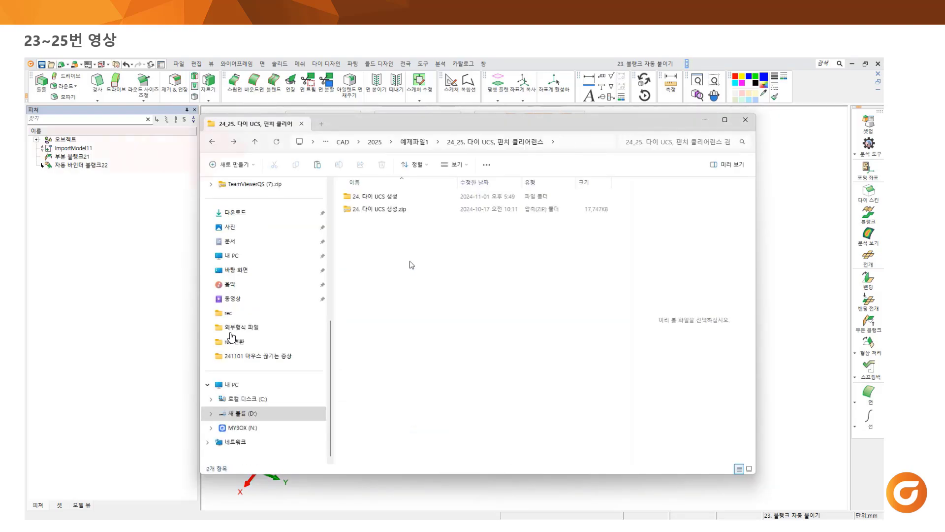
double_click(375, 196)
double_click(370, 209)
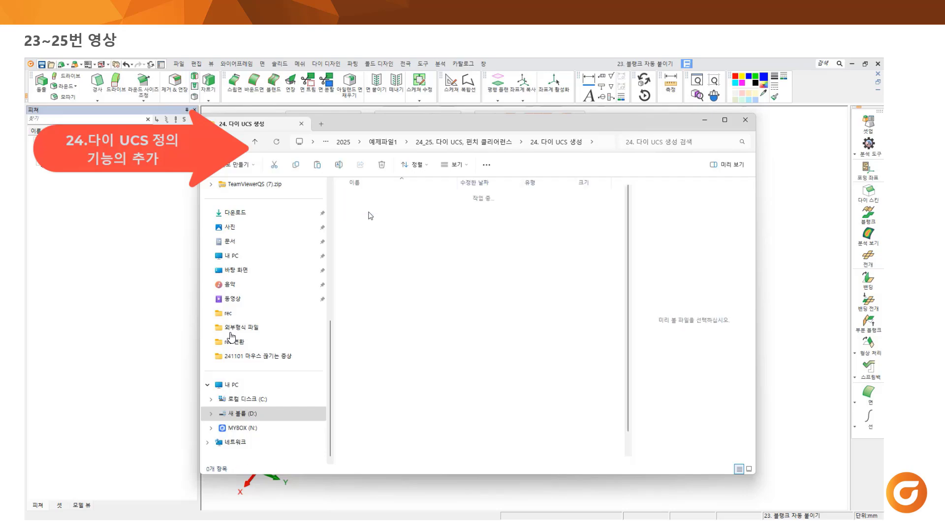
click(420, 422)
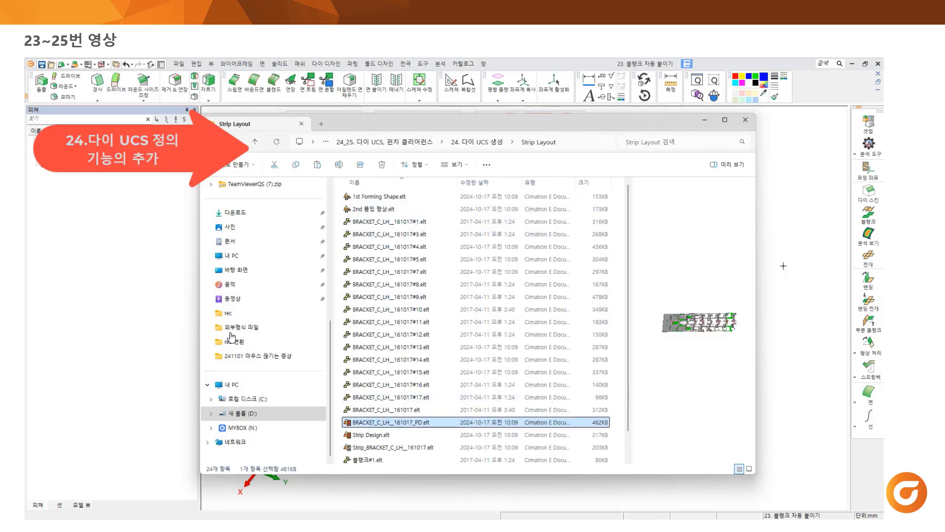
double_click(420, 423)
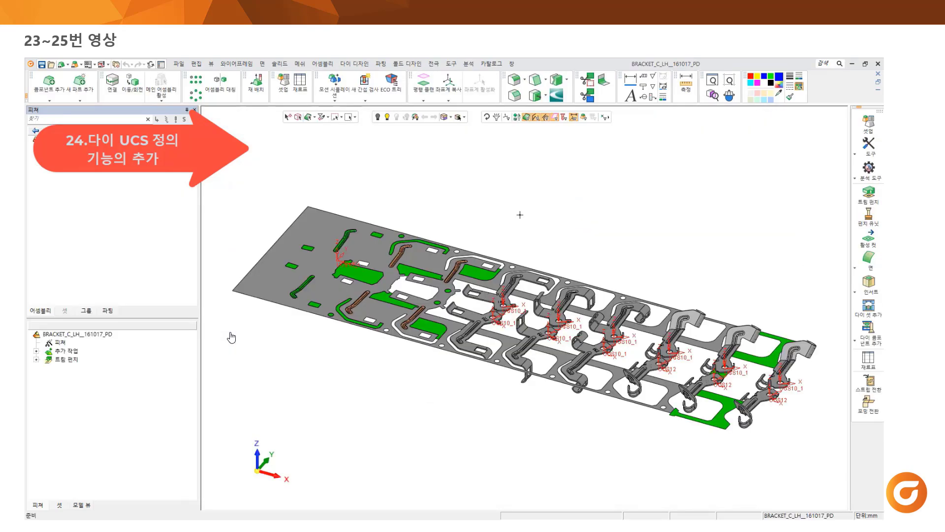
- Switch to the strip design environment and start a Die UCS (다이 UCS) with its origin at the middle of the strip edge (스트립 엣지의 중간)
click(868, 383)
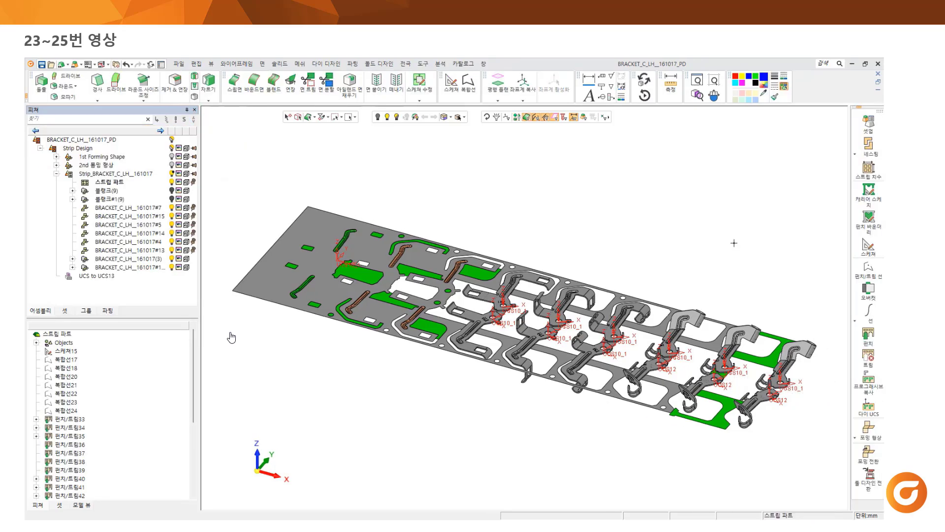
click(866, 406)
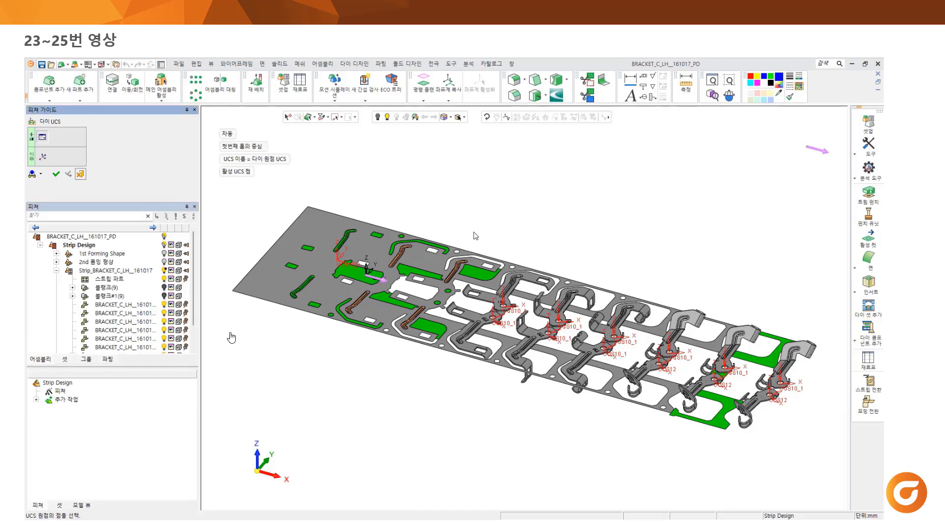
scroll(457, 231, up, 5)
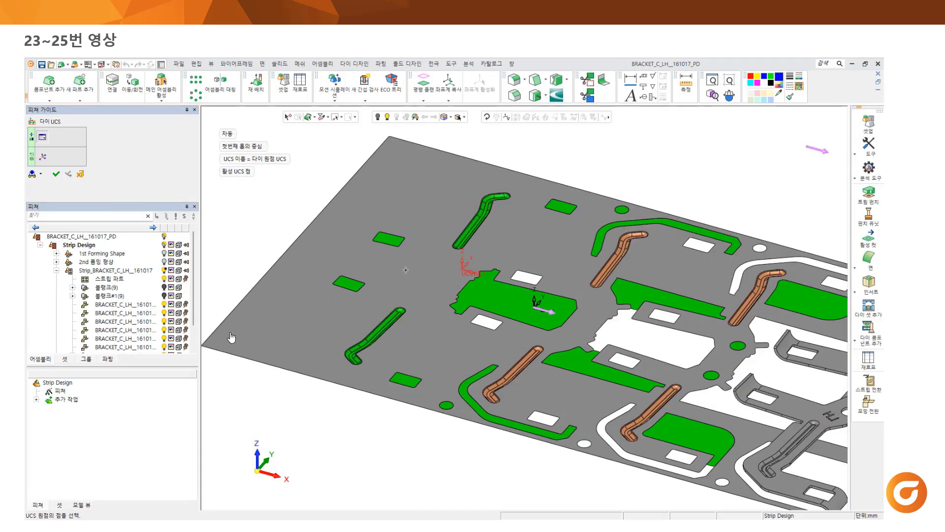
click(250, 147)
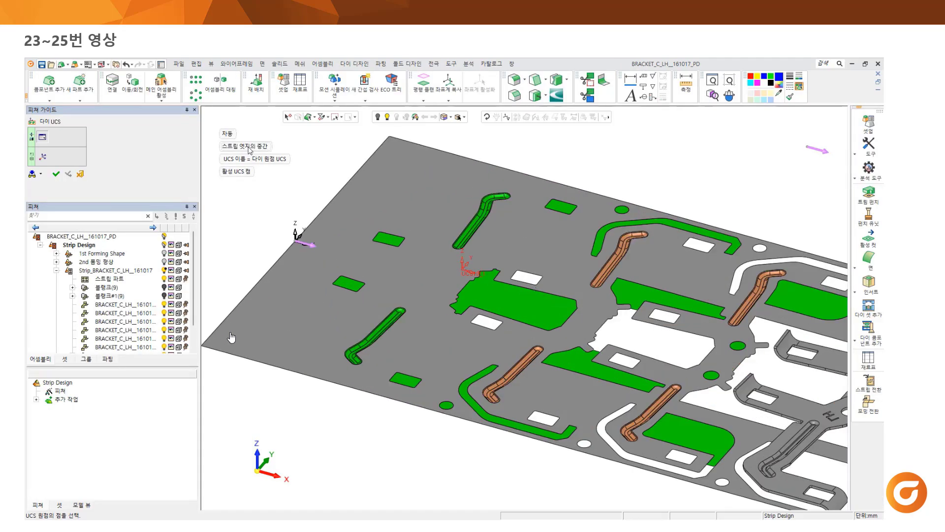
- Try the manual (수동) origin mode by placing the die UCS on an edge of a small green rectangle near the strip's start
click(251, 146)
click(229, 134)
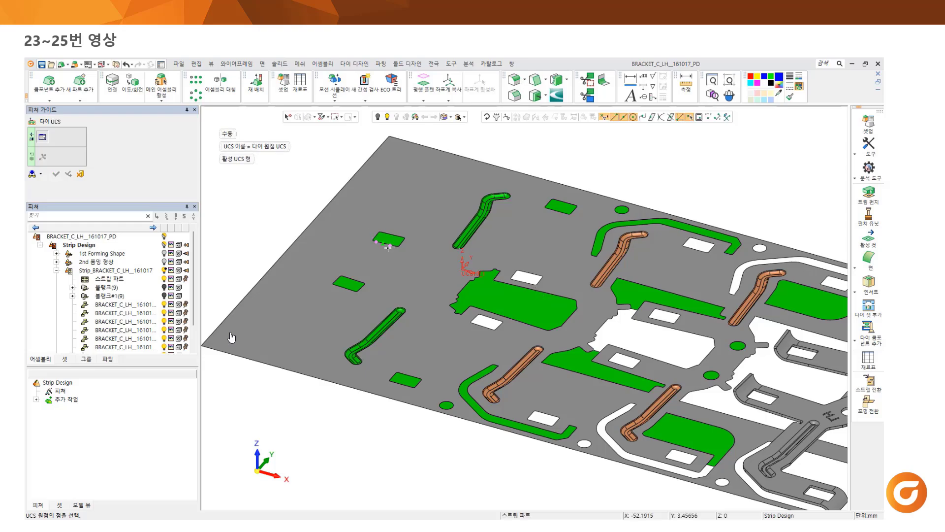
click(351, 278)
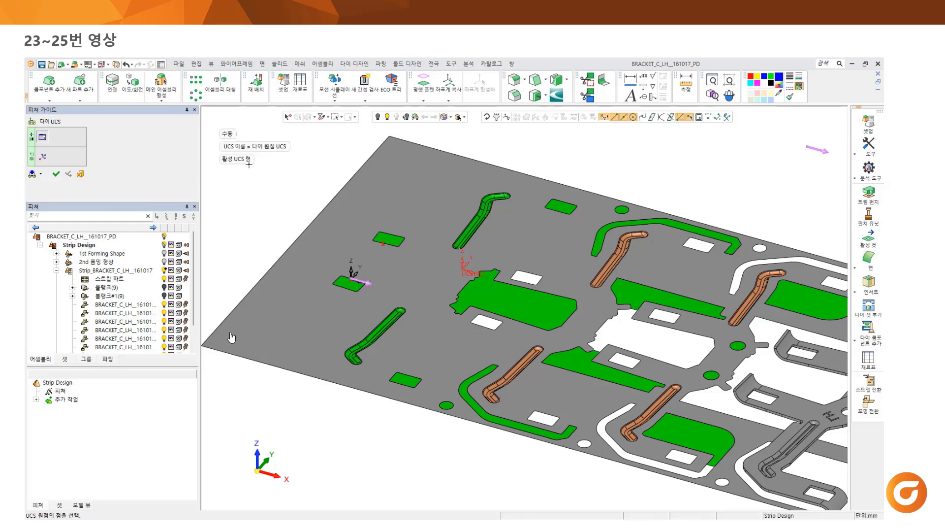
- Return the die UCS to automatic (자동) with the middle of the strip edge as origin, and create it
click(229, 134)
click(239, 147)
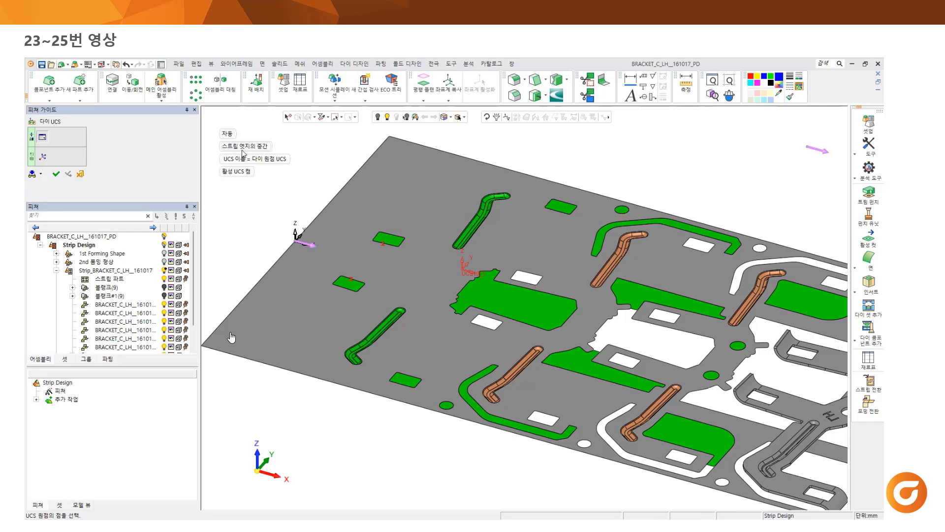
click(56, 173)
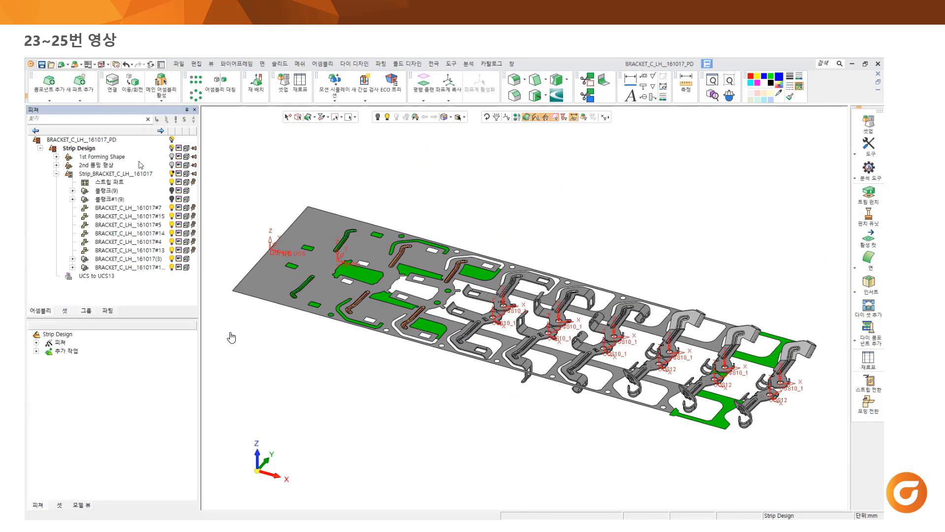
- Activate the top assembly BRACKET_C_LH__161017_PD and add a die set from Progressive Die Sets, placed by coordinate system
double_click(82, 139)
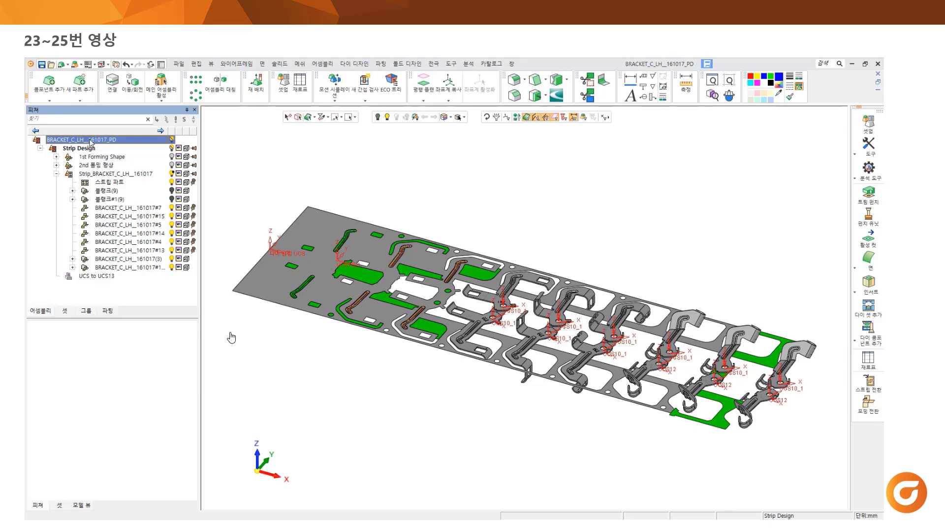
click(866, 308)
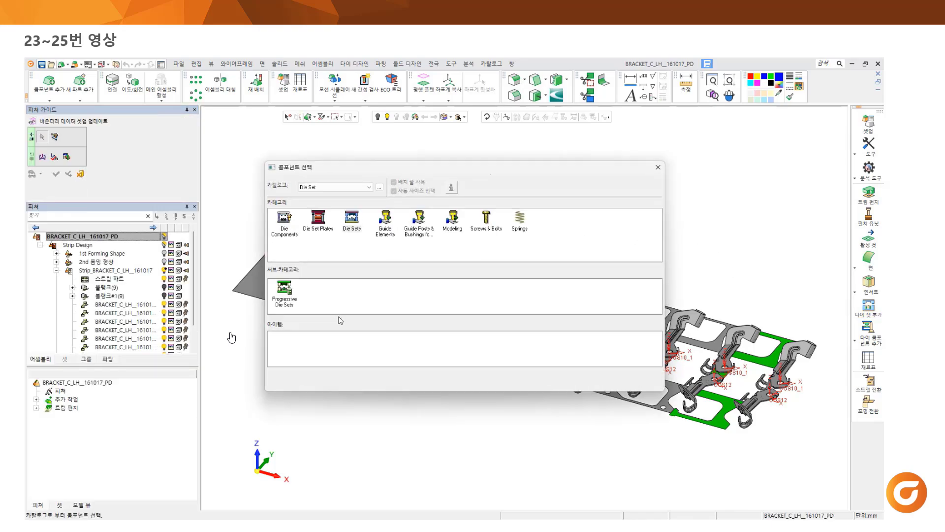
click(285, 294)
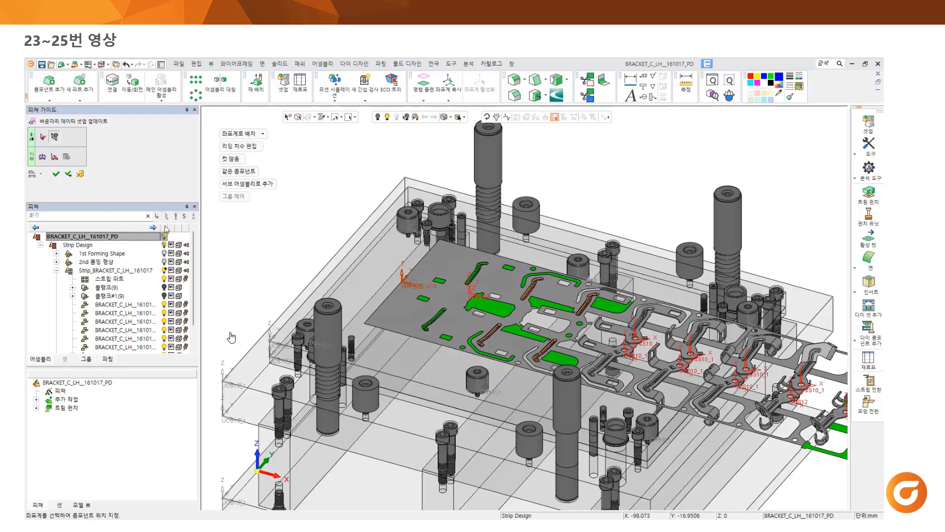
click(55, 175)
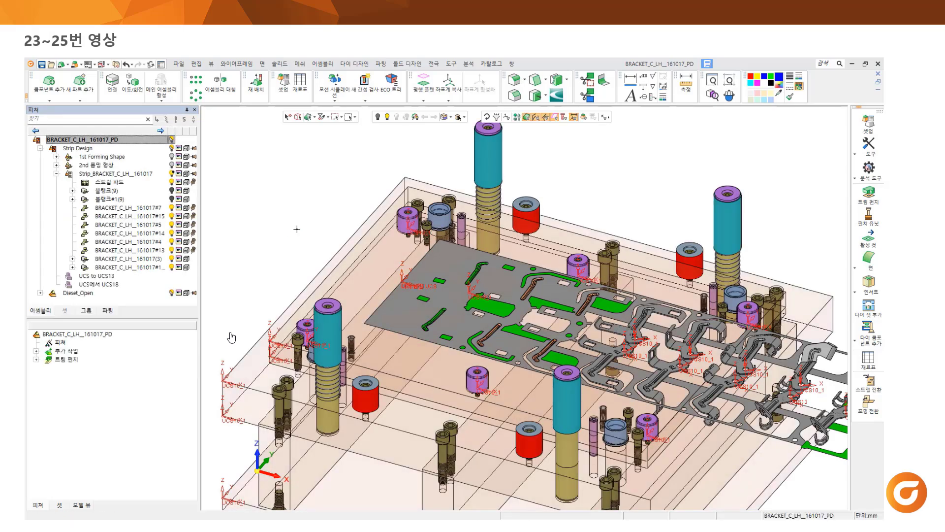
- Open the 다이 sketch of the die set's base part and set dimension L14 to 30 mm
key(F5)
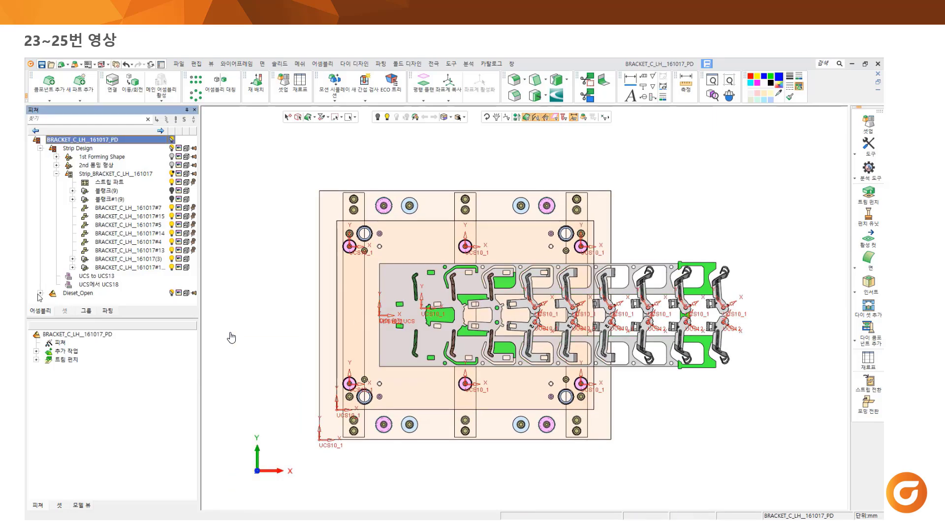
double_click(85, 302)
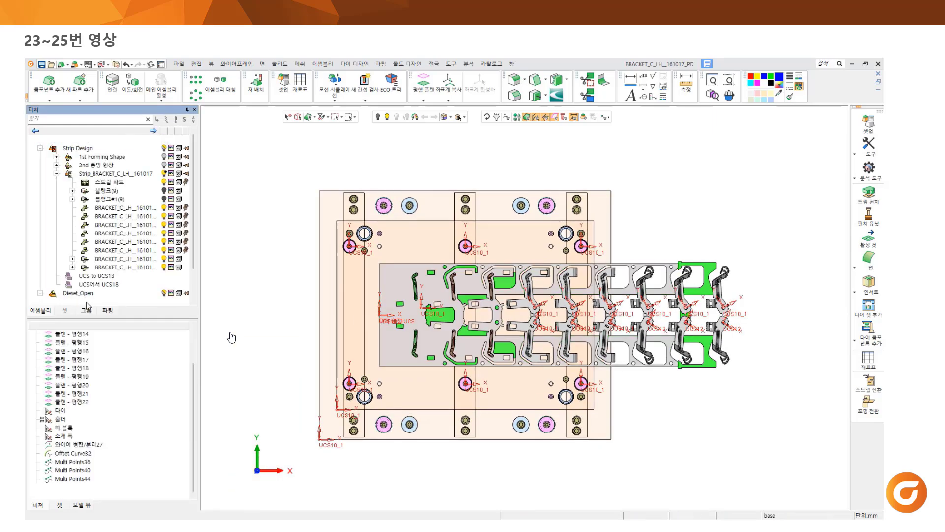
double_click(73, 411)
double_click(313, 404)
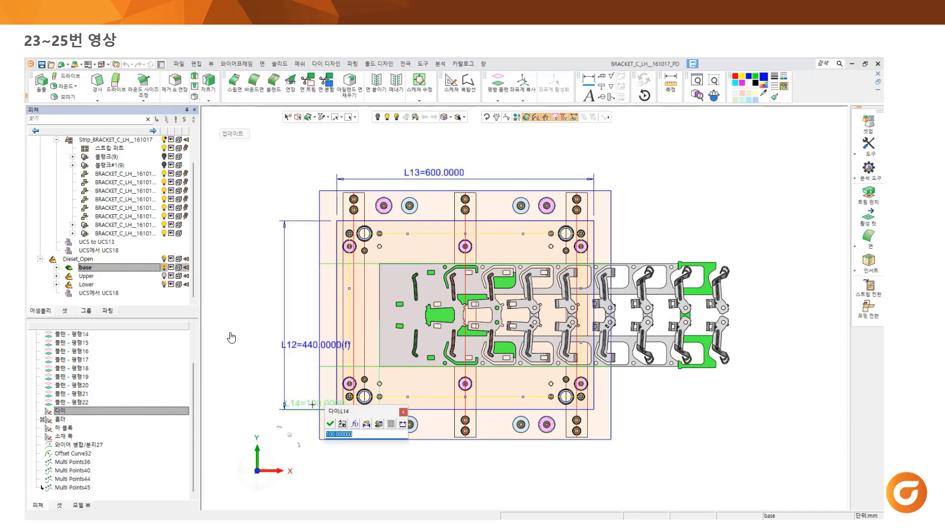
text(30)
key(Return)
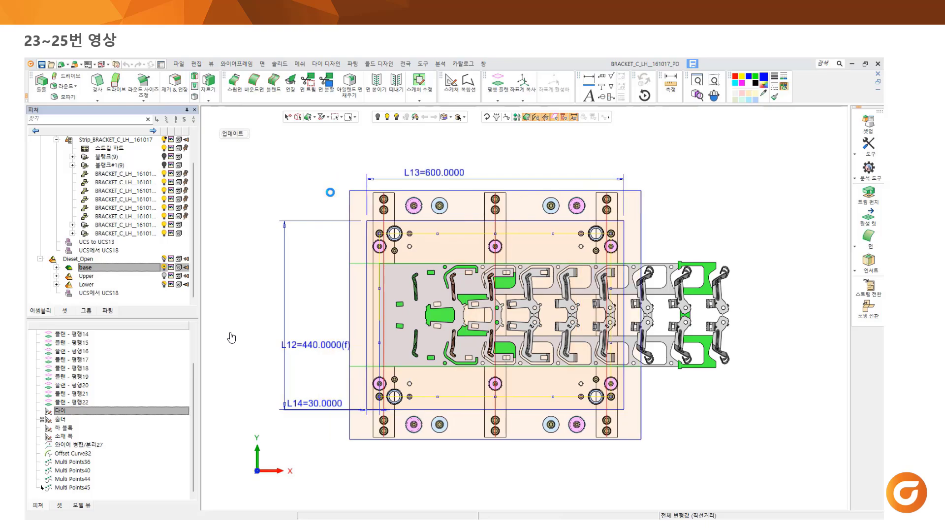
- Set die dimension L13 to 850 mm, update the sketch, and activate the Dieset_Open assembly with the base part hidden
double_click(440, 172)
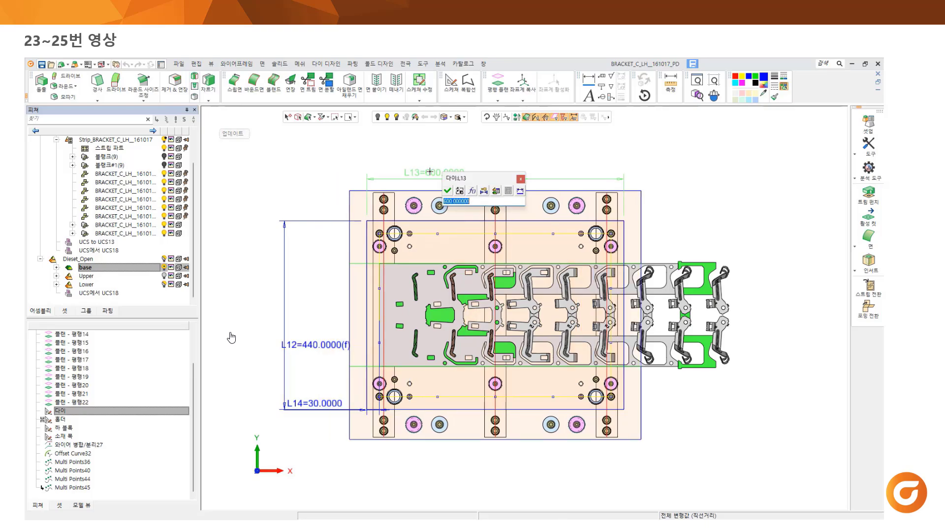
text(850)
key(Return)
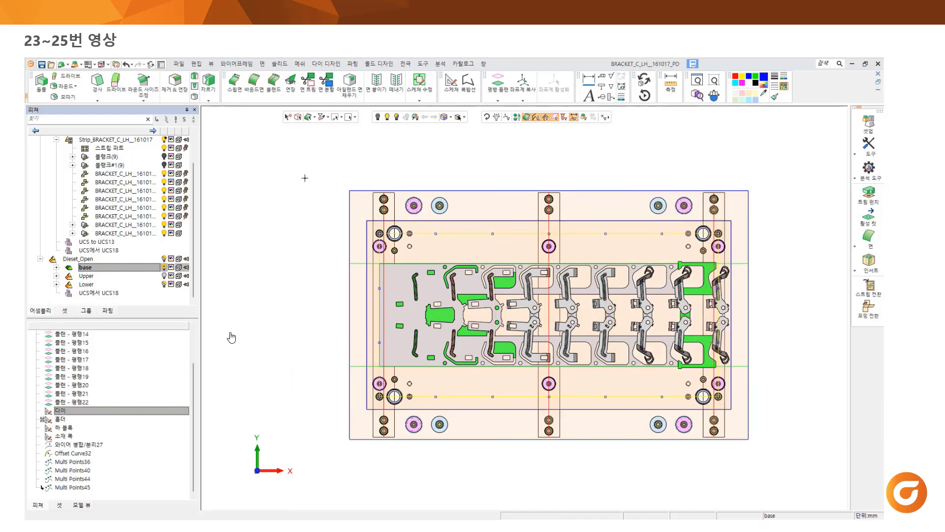
double_click(79, 259)
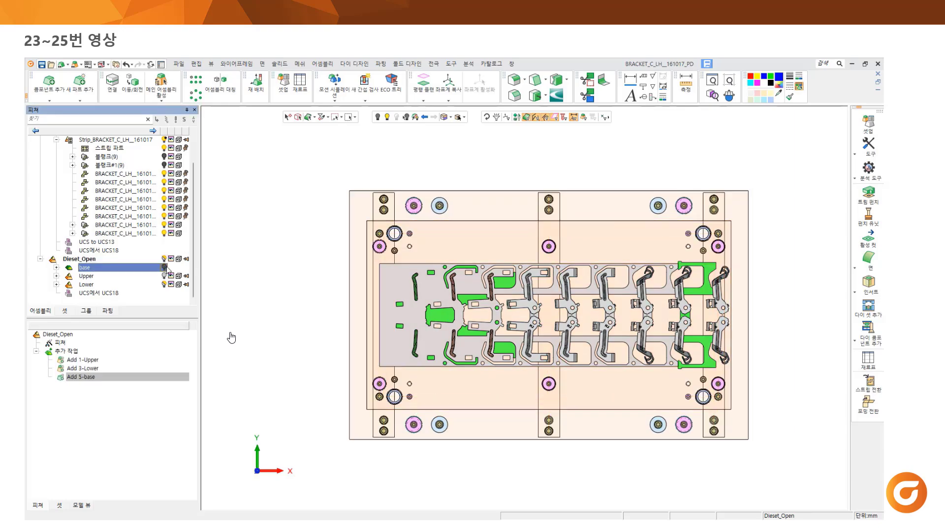
key(ctrl+a)
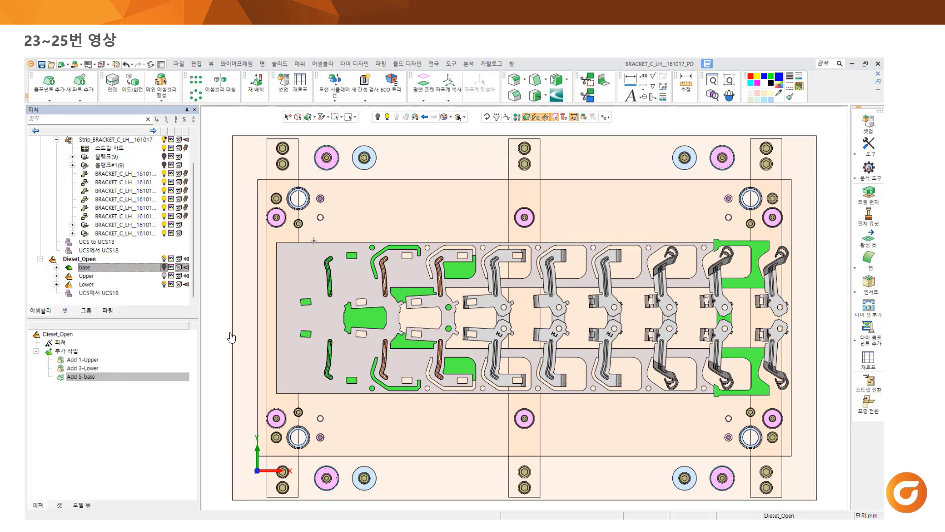
- In the punch setup, set the default offsets to 4 mm for the die holder and 2 mm for the die backing
click(868, 122)
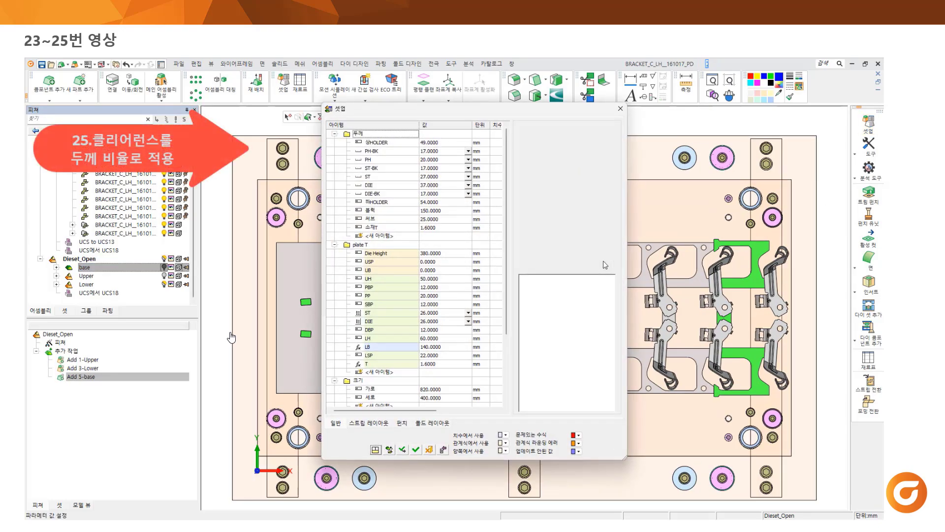
click(402, 422)
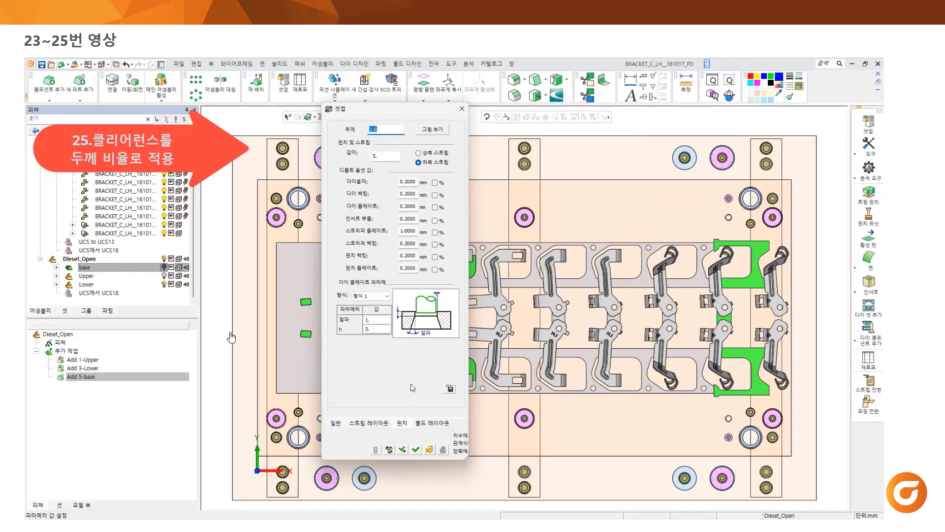
double_click(408, 181)
text(4)
double_click(408, 193)
text(2)
- Set the default offsets to 0 mm for the stripper plate, punch backing and punch plate, and 2 mm for the stripper backing
double_click(408, 230)
text(0)
double_click(407, 243)
text(2)
double_click(408, 255)
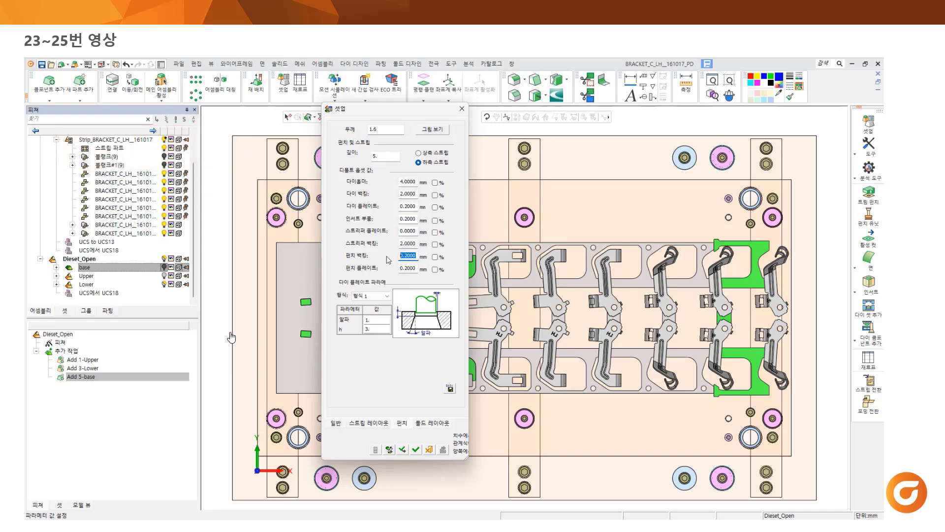
text(0)
double_click(408, 268)
text(0)
- Define the die plate and insert part clearances as a percentage of thickness, set both to 10 %, and apply the setup
click(435, 208)
double_click(408, 207)
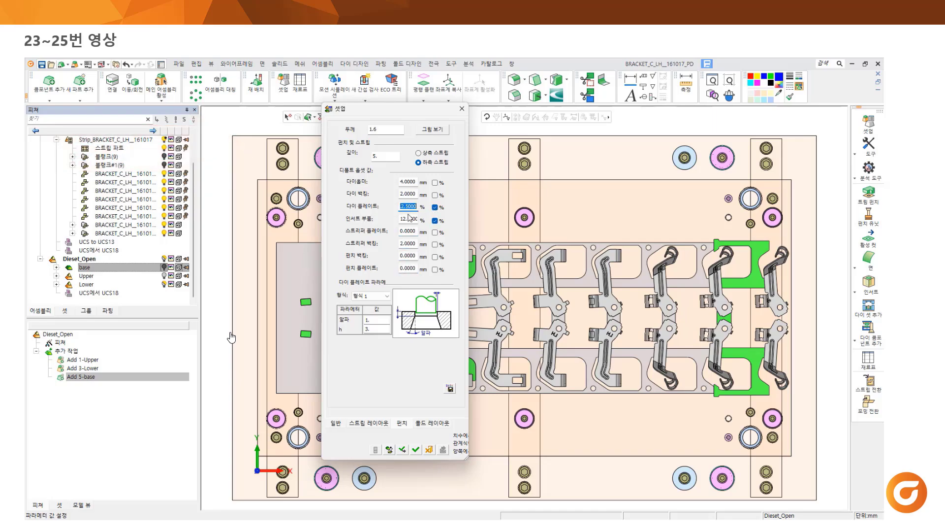
text(10)
double_click(409, 218)
text(10)
click(434, 207)
click(434, 207)
click(416, 449)
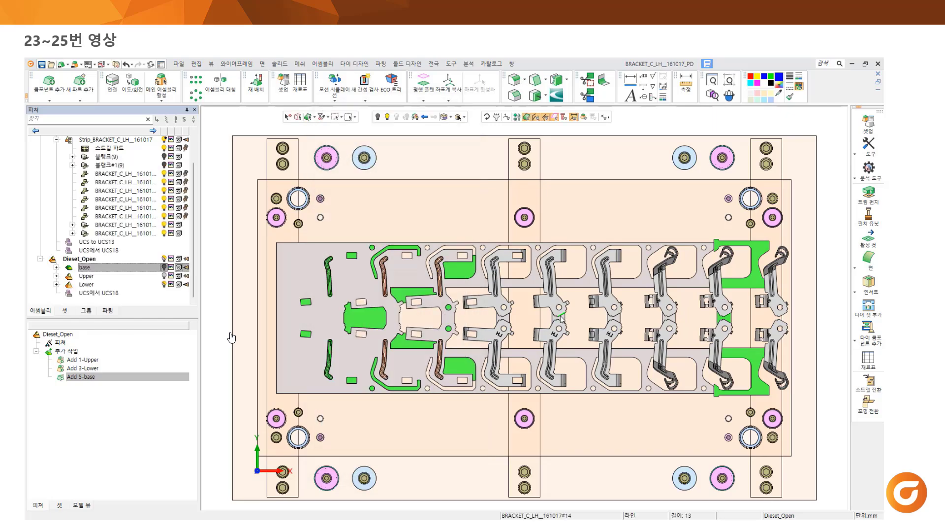
- Start a trim punch as a new part with the Notching punch assembly under Upper as its target
click(869, 195)
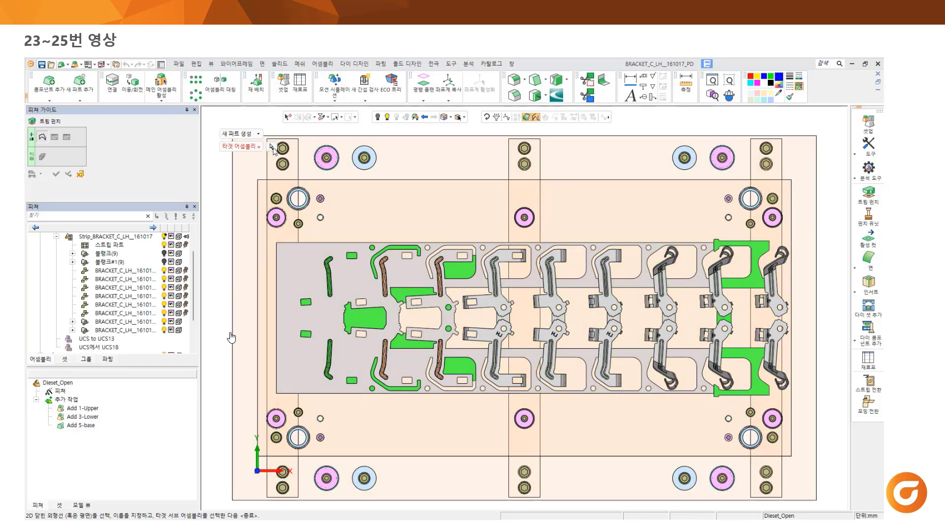
scroll(116, 315, down, 2)
click(115, 321)
click(56, 330)
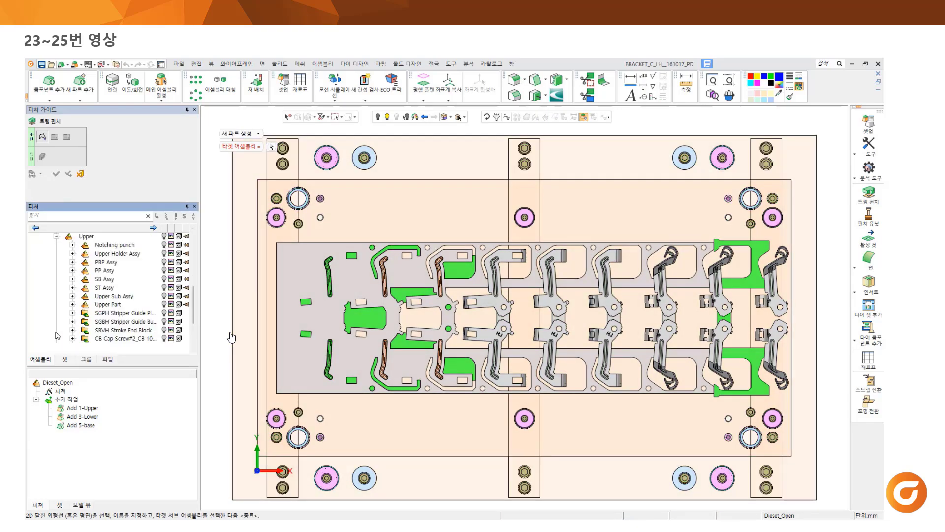
click(116, 246)
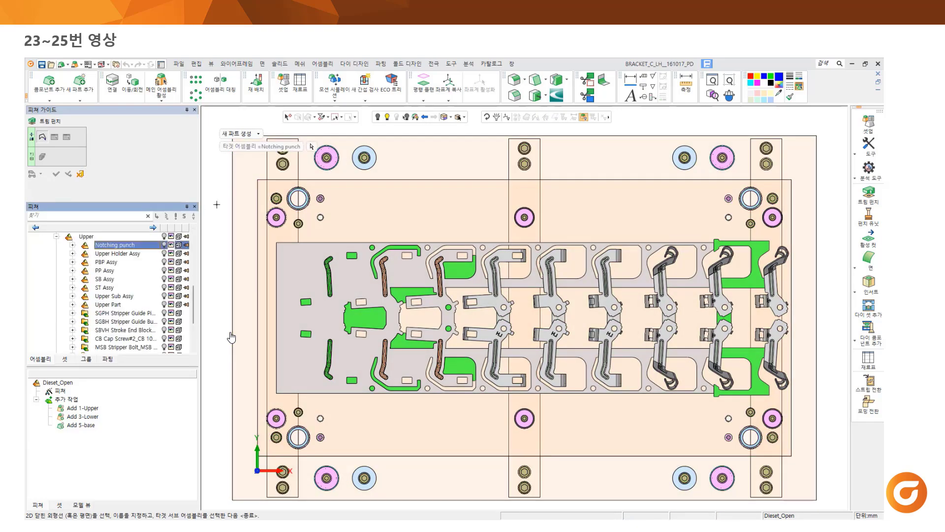
- Define trim punches from the three central green cut-out areas, accepting the default parameters, and highlight die plate DP1 among the cutting objects
click(364, 317)
click(413, 294)
click(402, 343)
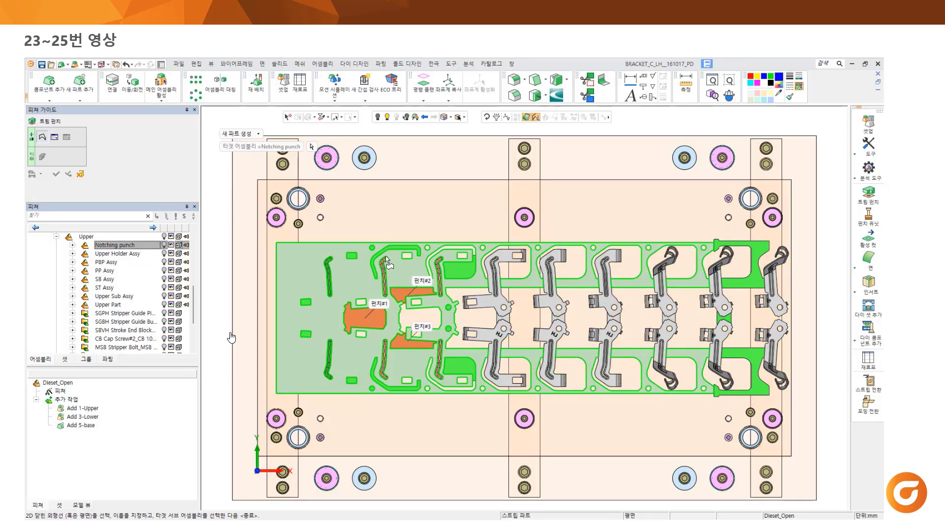
middle_click(386, 282)
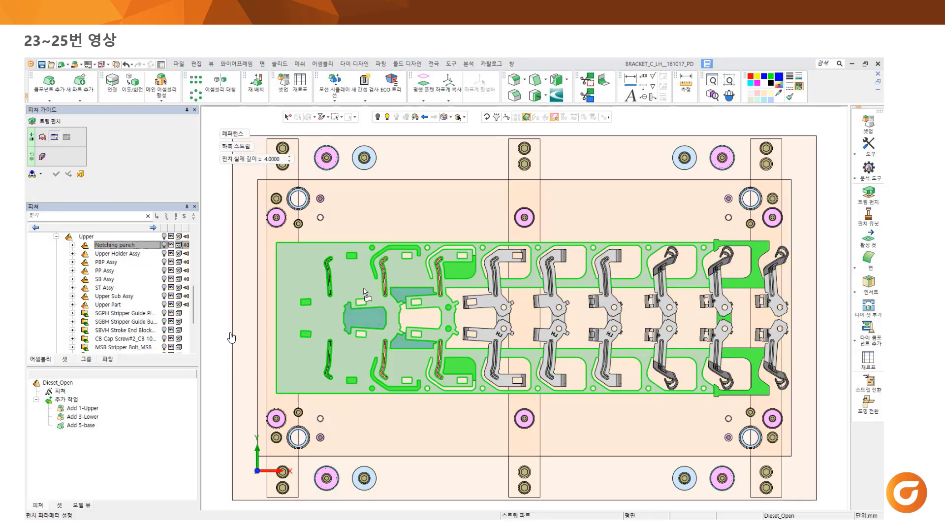
key(ctrl+i)
middle_click(365, 285)
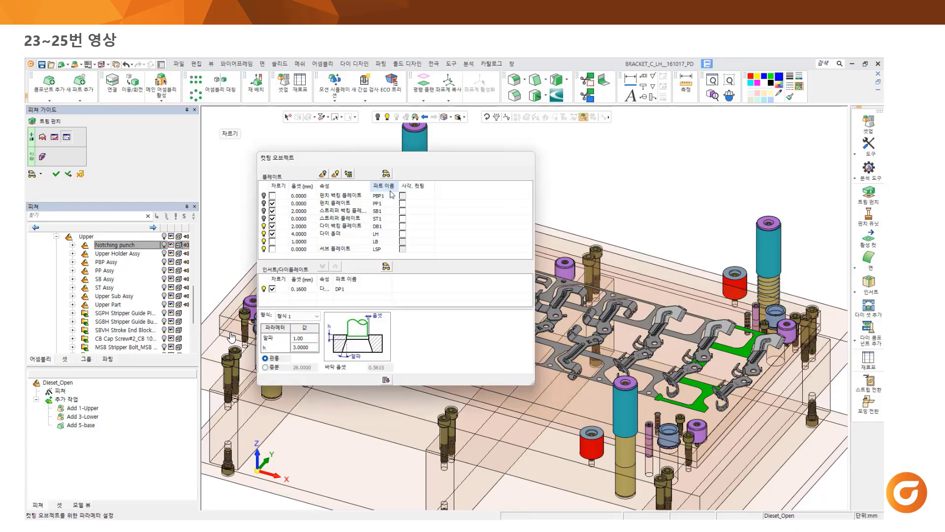
click(305, 289)
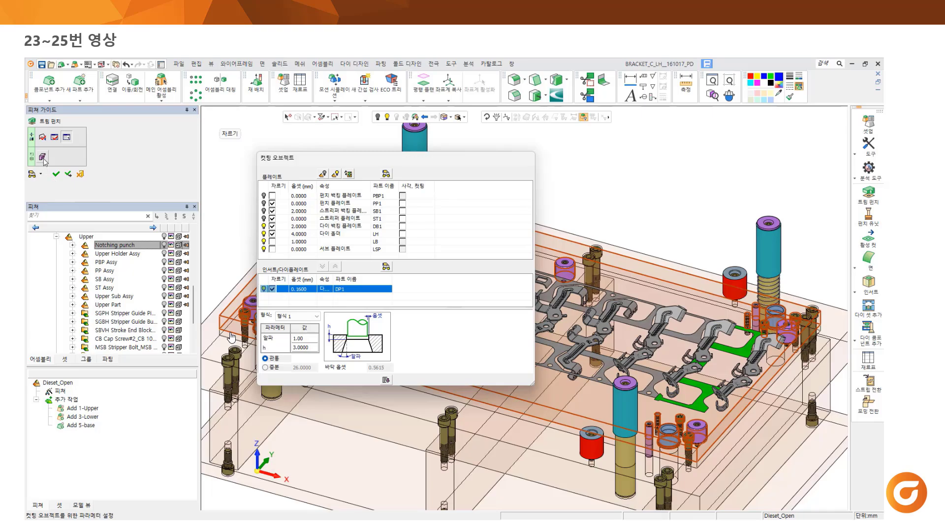
- In the punch fastening details, set the hook's cutting dimensions L1, E and R to 3 mm each
click(43, 157)
click(192, 328)
text(3)
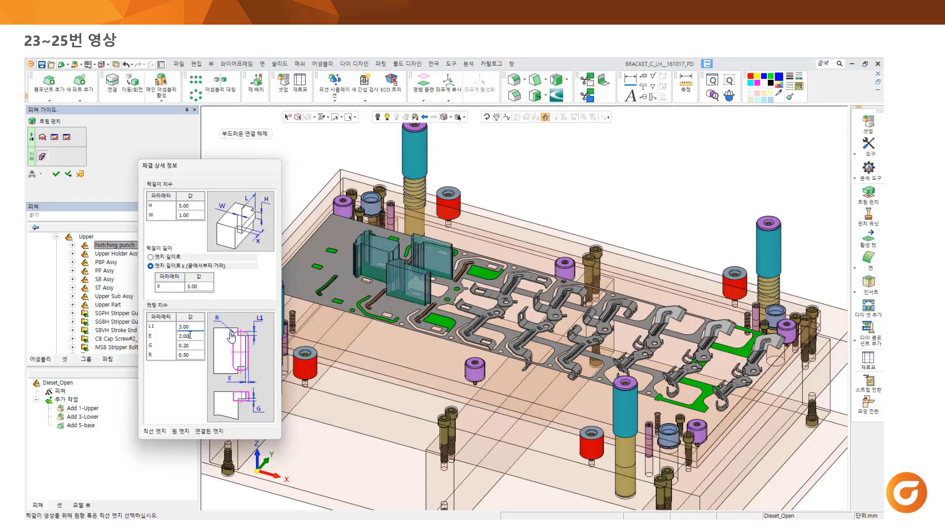
click(189, 336)
text(3)
click(190, 354)
text(3)
- Add hooks on the straight top edges of the punches and create the trim punches
scroll(353, 235, up, 5)
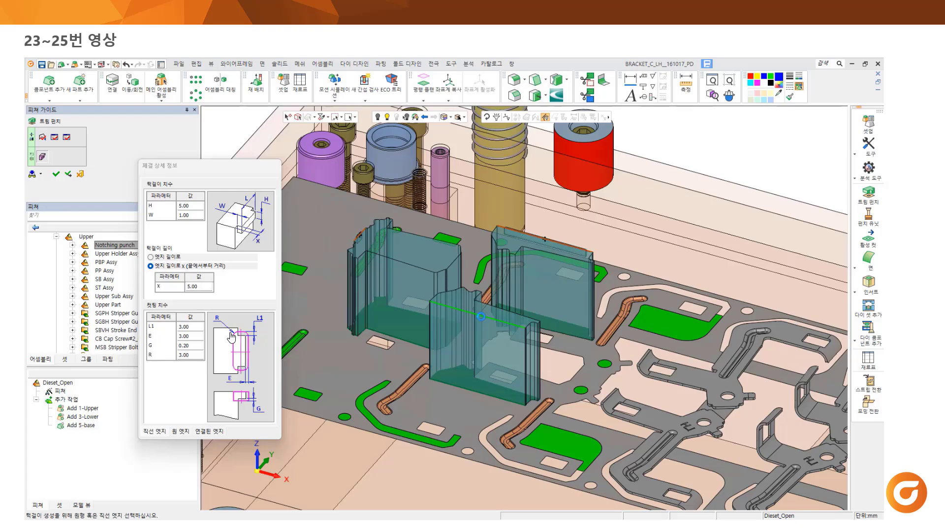
click(482, 321)
click(55, 174)
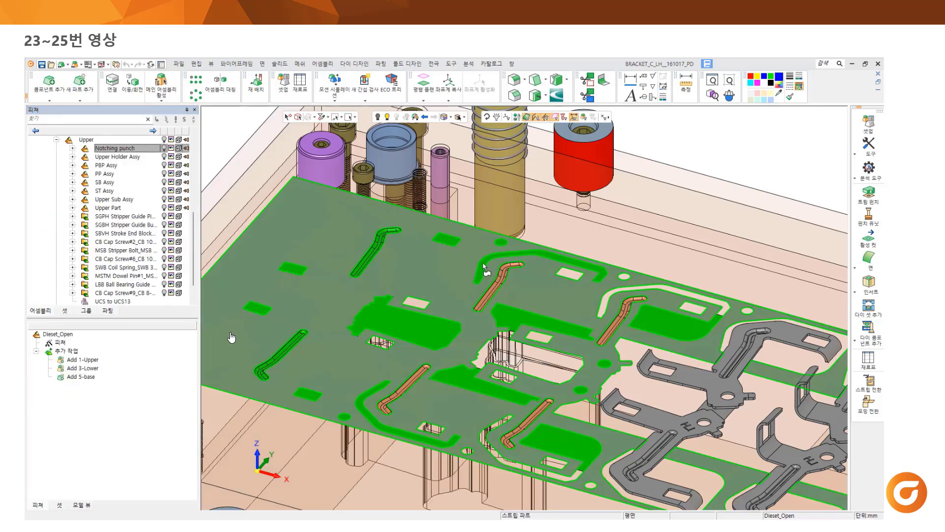
- Show the Notching punch assembly under Upper and hide the Strip Design assembly
click(164, 149)
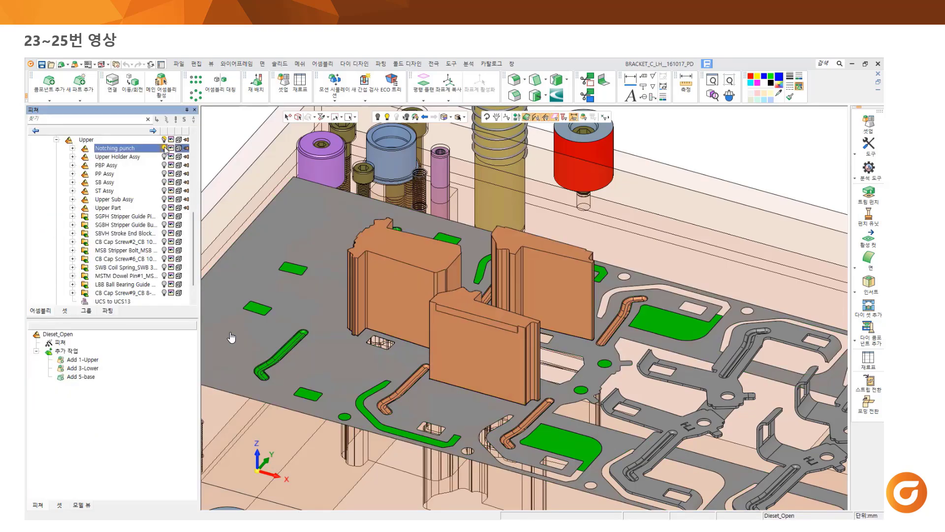
scroll(167, 150, up, 10)
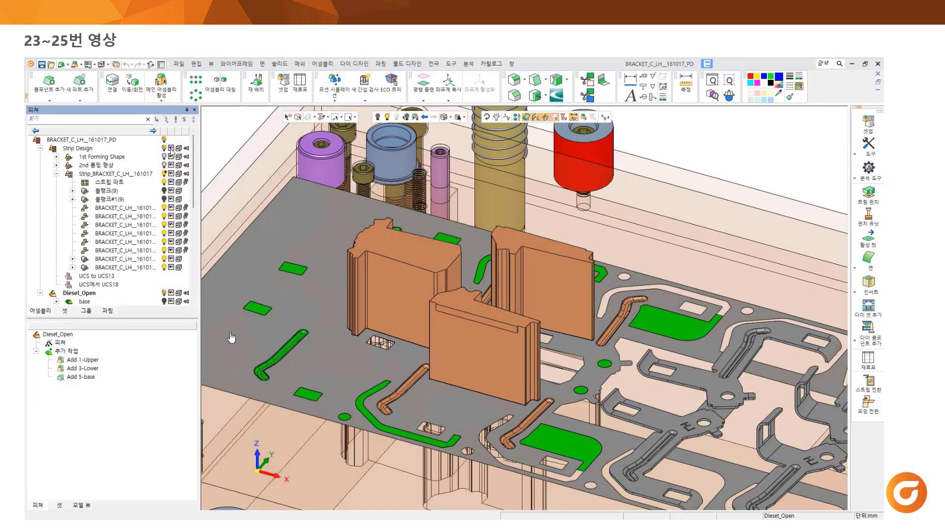
click(165, 148)
- Measure the clearance between the trim punch and the die plate DP1 opening at the punch's corner
scroll(528, 402, up, 5)
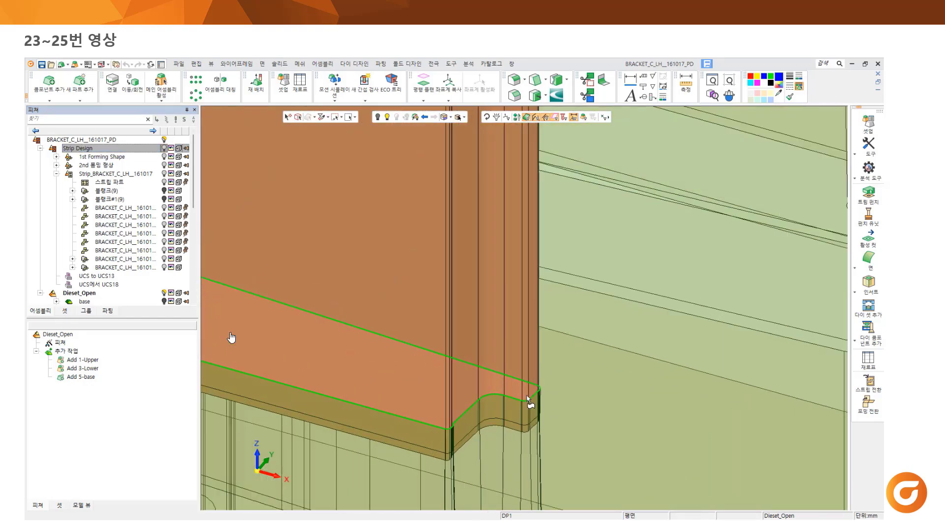
click(686, 82)
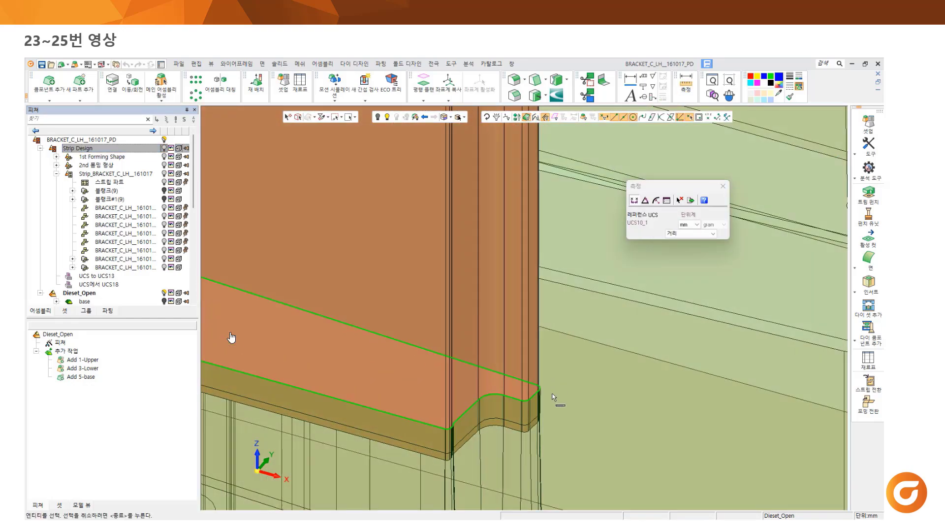
click(552, 396)
scroll(538, 399, up, 3)
click(538, 391)
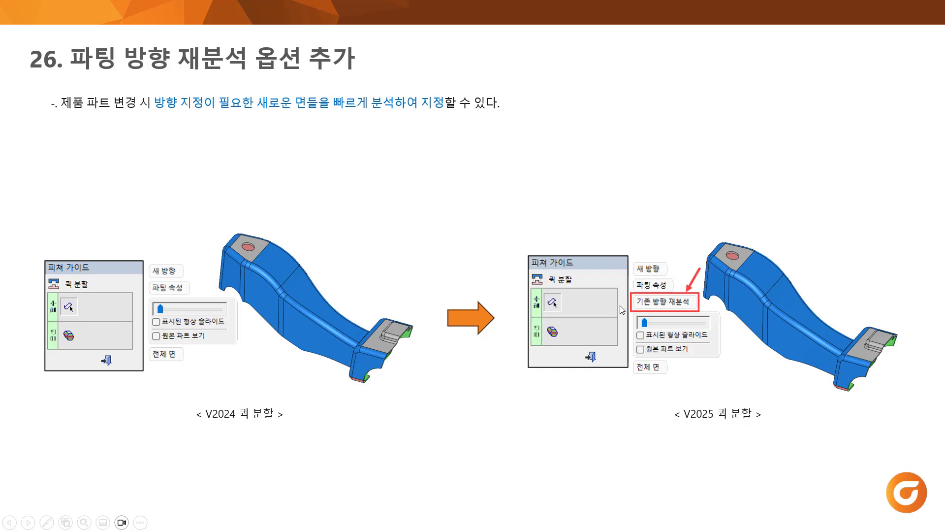
click(497, 202)
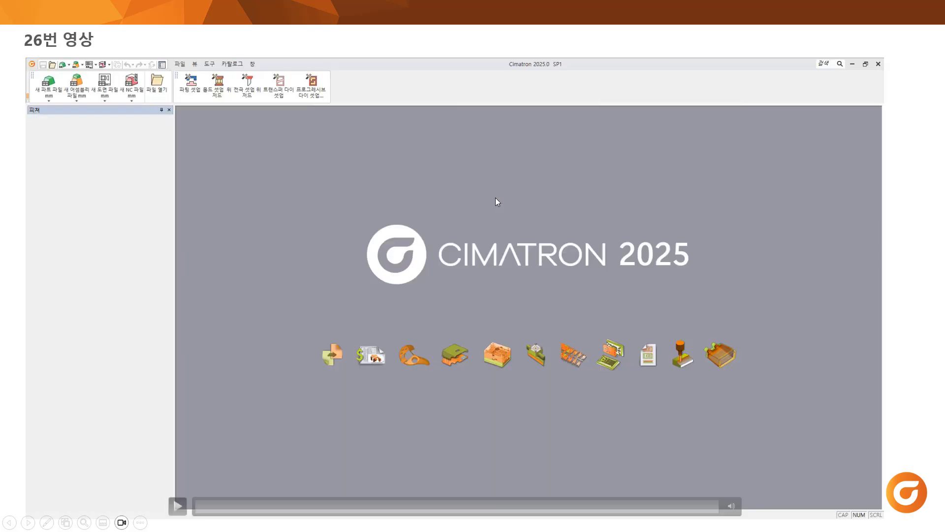
click(178, 507)
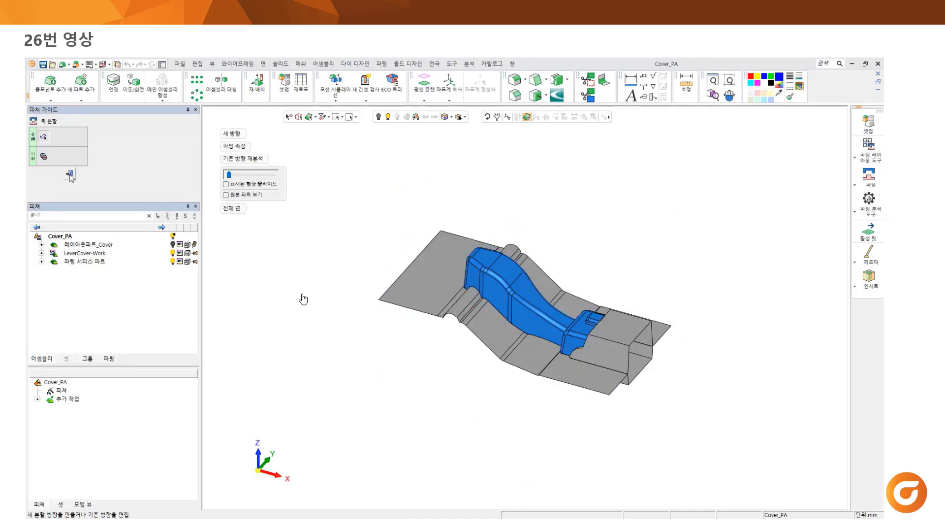
- Open the ECO tree for Cover_PA and add an ECO folder under all ECOs with its default name
click(452, 64)
click(464, 170)
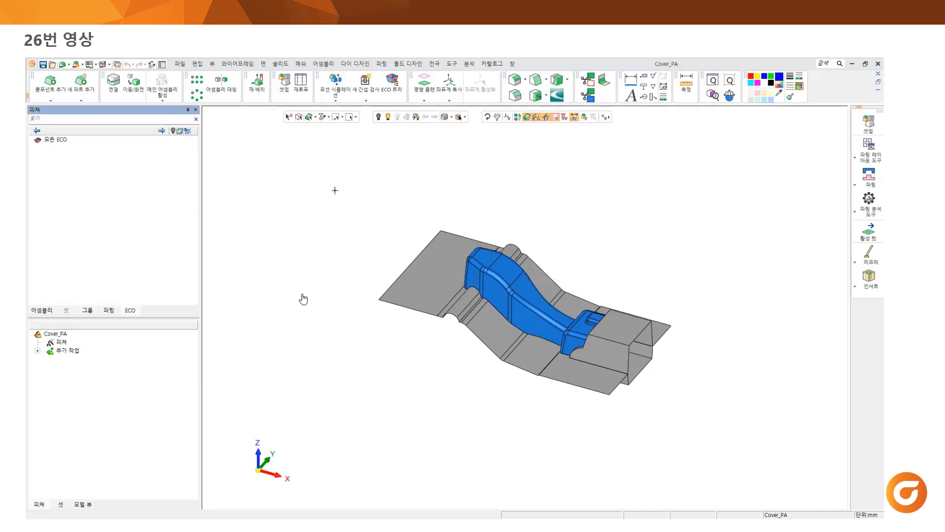
right_click(58, 140)
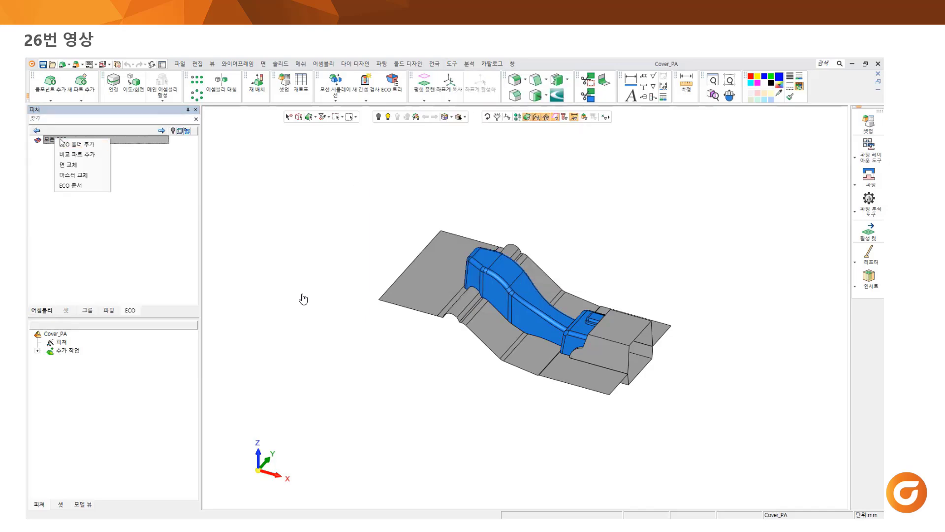
click(98, 144)
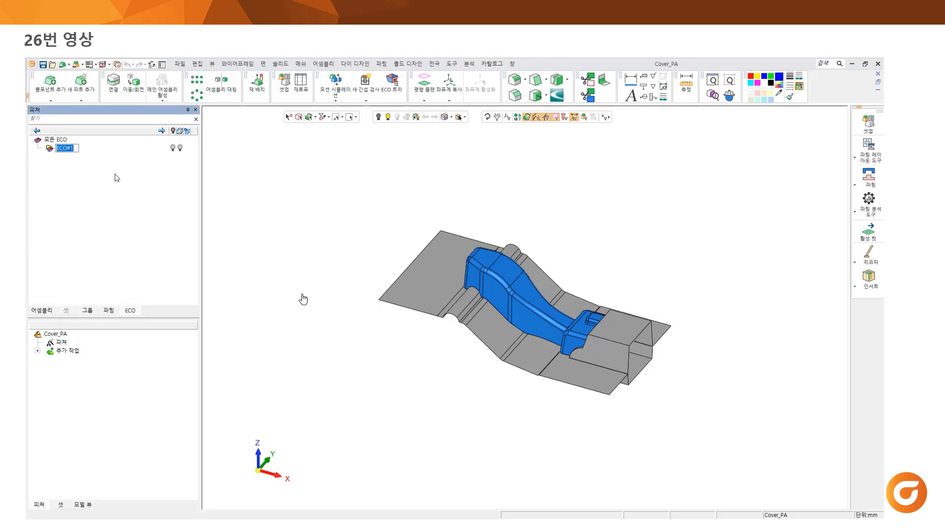
key(Return)
- Add LeverCoverR2.elt from the Product folder to the ECO folder as the comparison part, with LeverCover-Work as the reference part
right_click(71, 149)
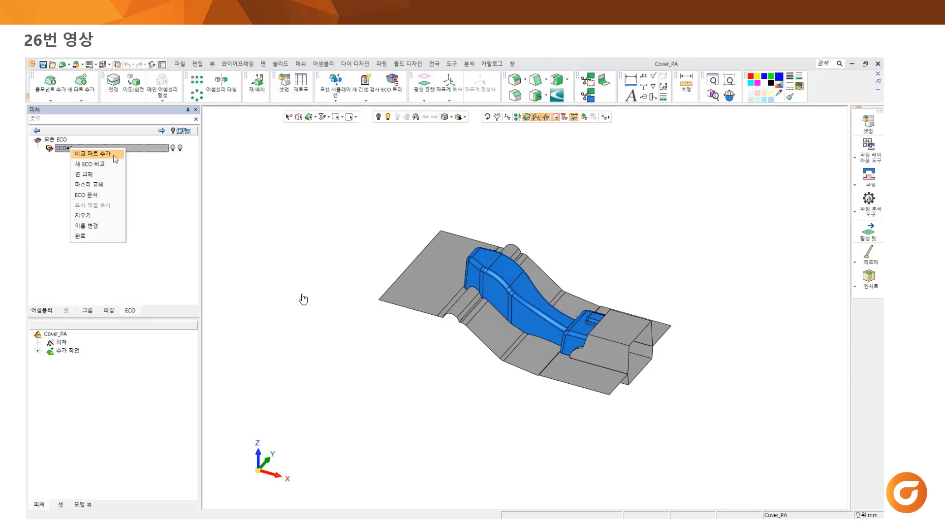
click(115, 159)
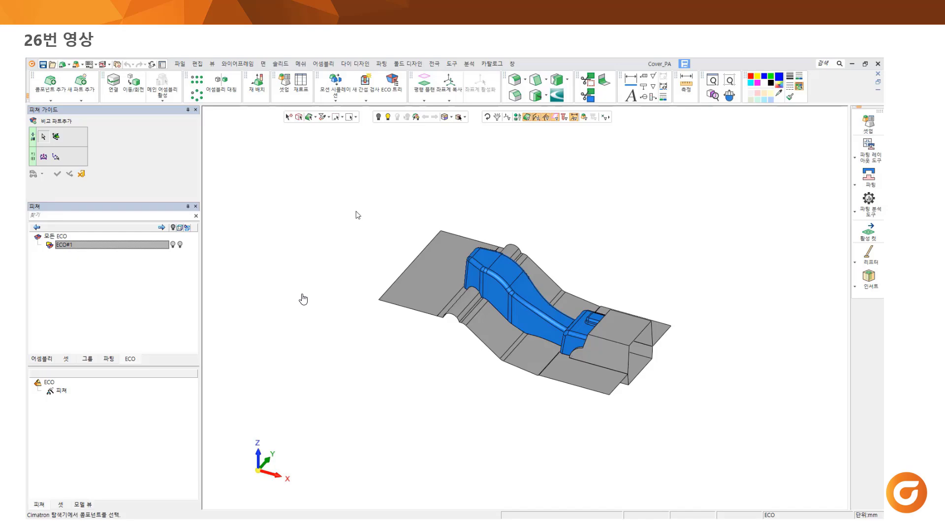
click(363, 190)
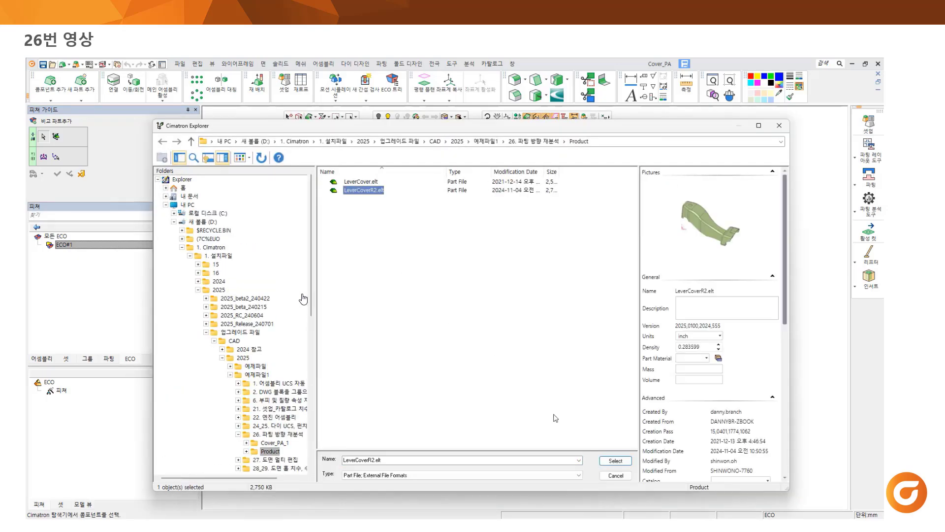
click(614, 460)
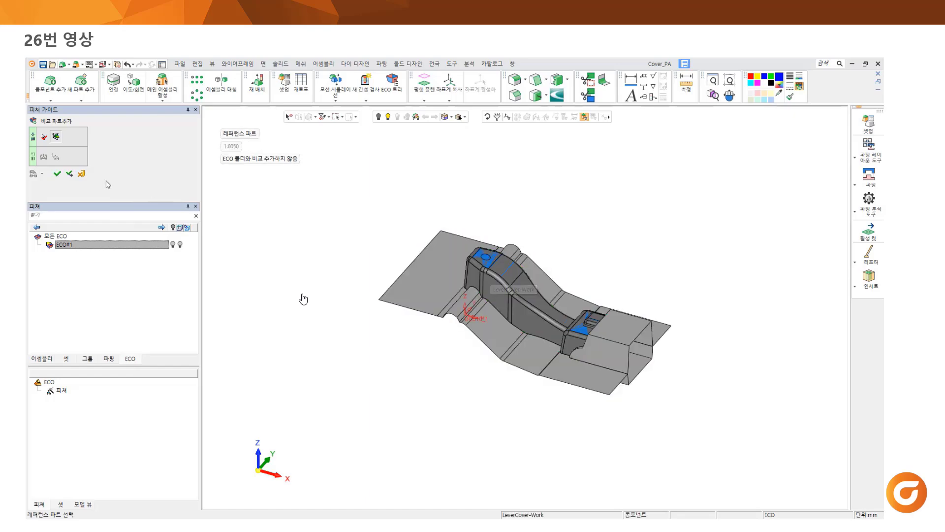
click(57, 174)
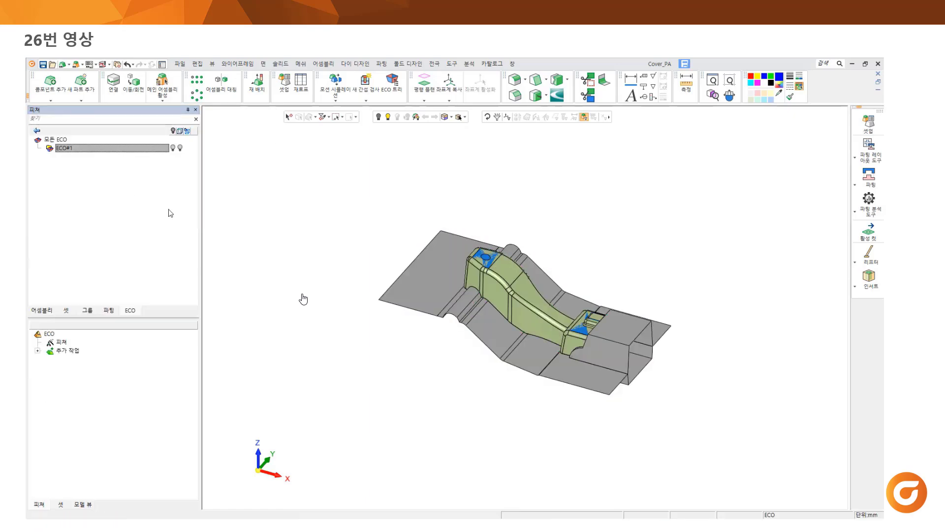
- Create a new ECO comparison between LeverCover-Work and the LeverCoverR2 copy, run the analysis and accept it
right_click(77, 150)
click(108, 161)
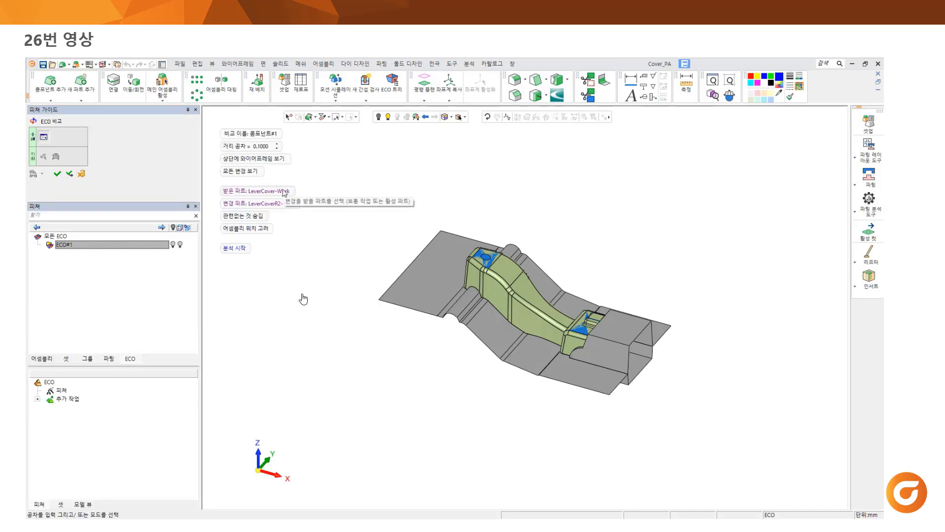
click(250, 243)
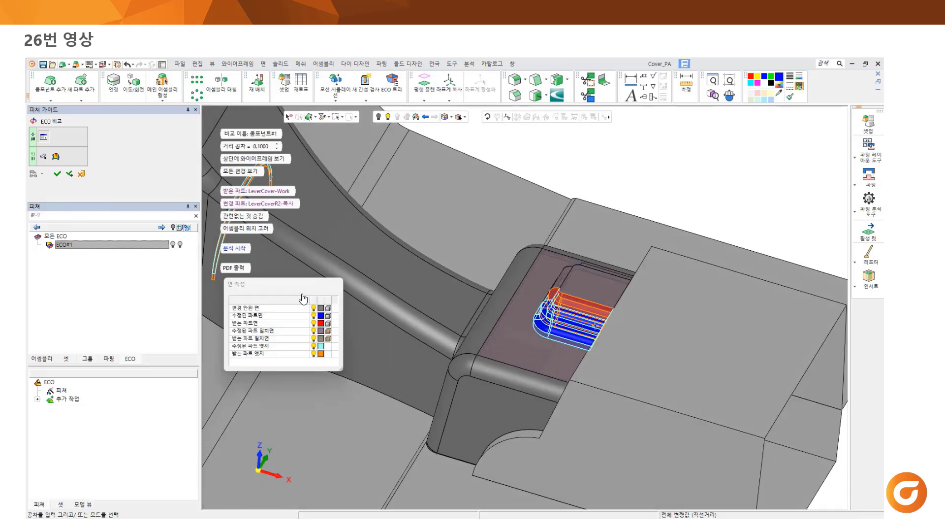
click(57, 173)
- Replace the changed faces of the work part from the ECO comparison, keeping the maximum gap of 0.1
click(38, 148)
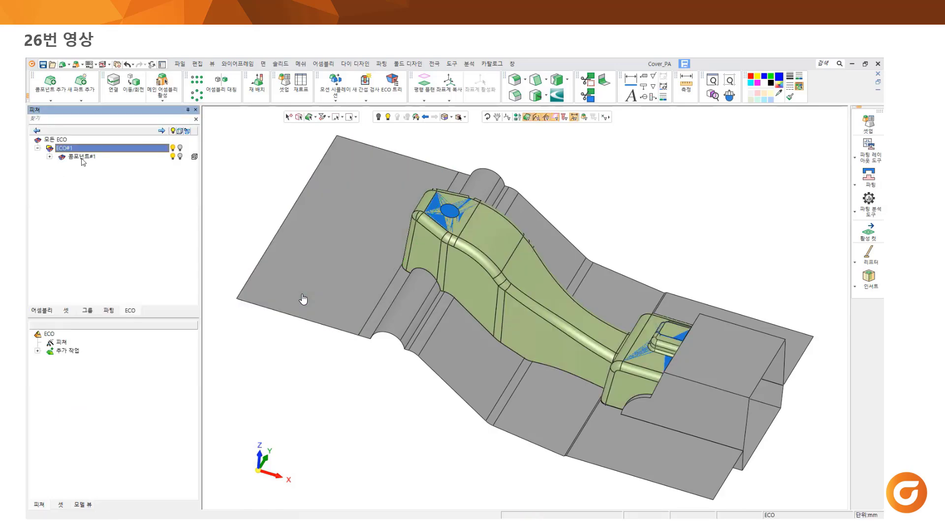
right_click(79, 157)
click(101, 255)
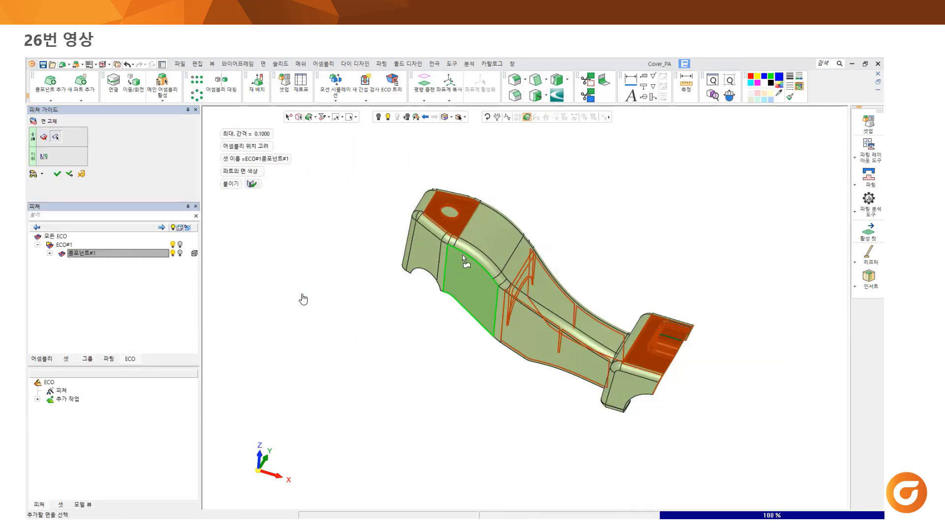
middle_drag(558, 211, 545, 208)
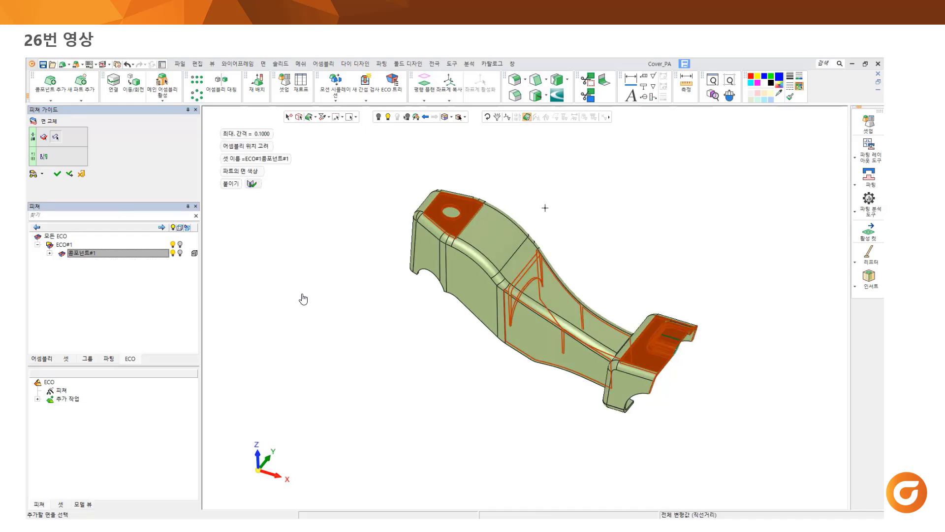
click(58, 174)
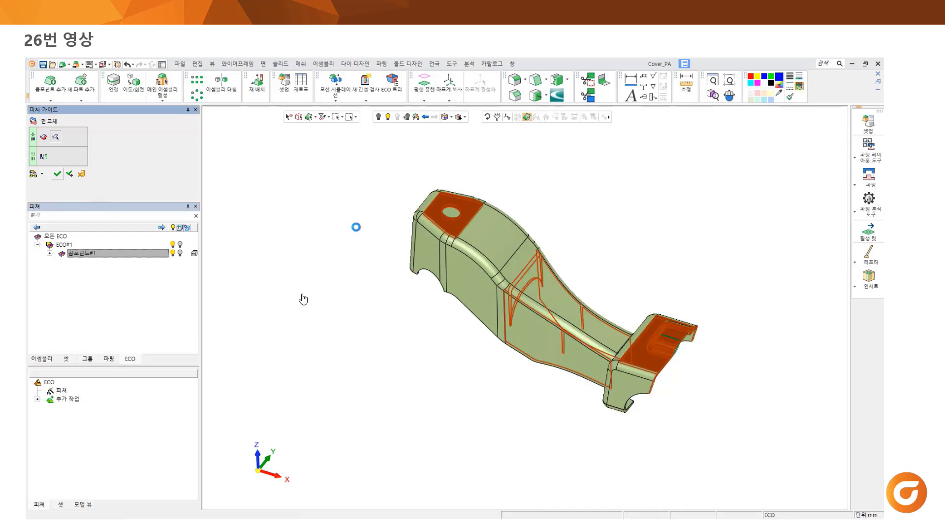
right_click(84, 161)
click(96, 244)
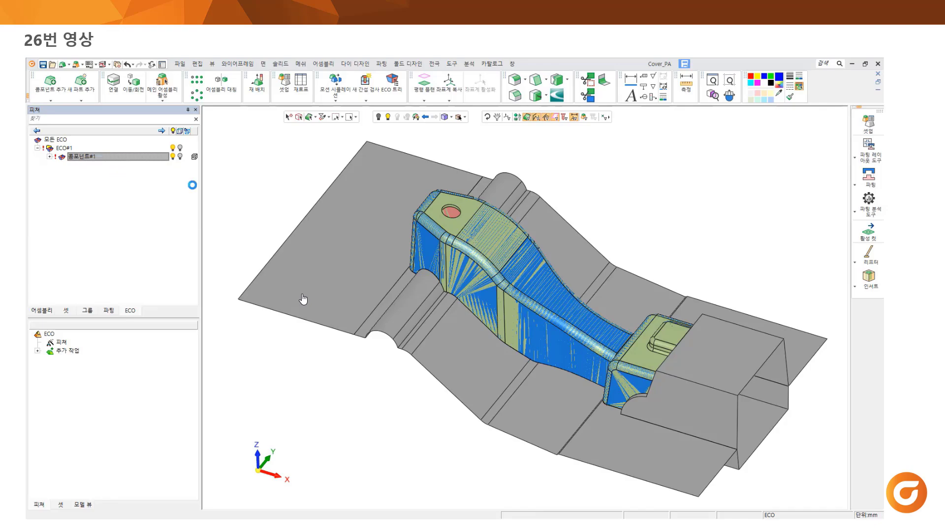
- With the ECO assembly hidden, start Quick Split and slide the existing split directions apart
click(423, 312)
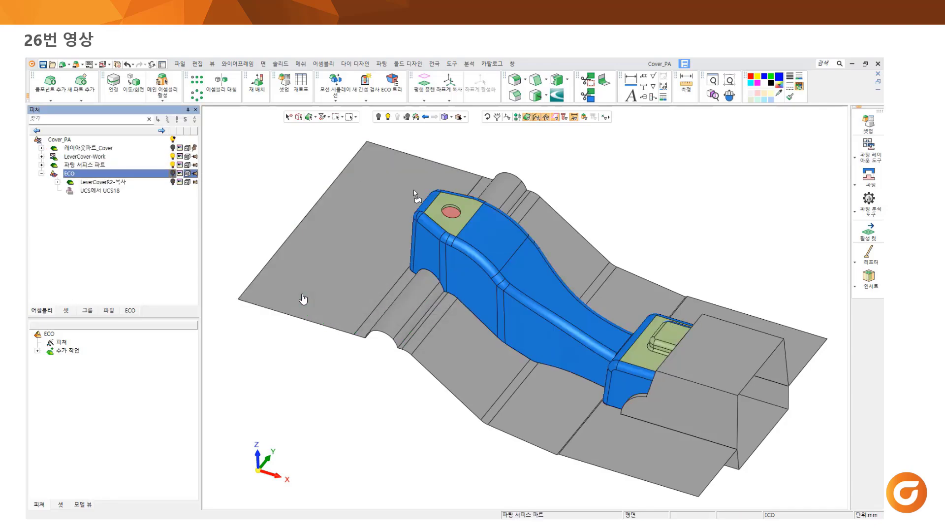
click(859, 174)
click(844, 173)
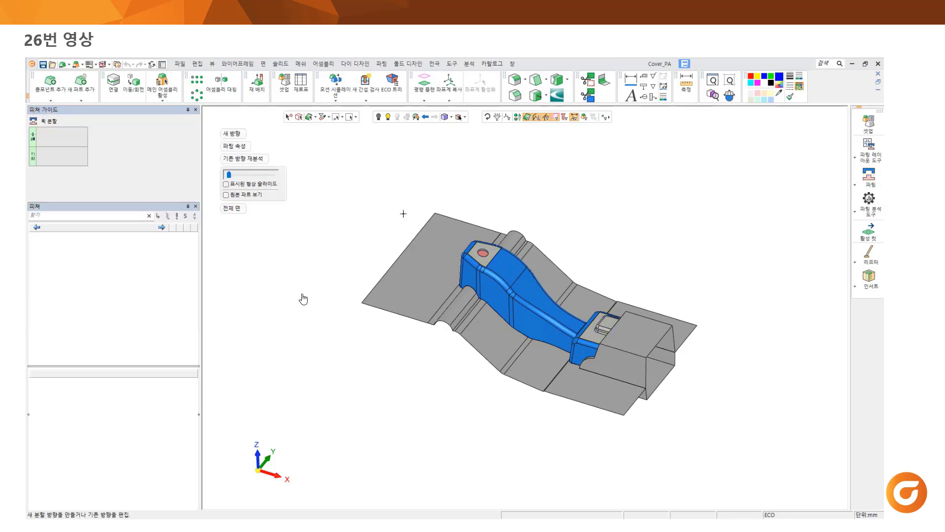
drag(229, 175, 259, 177)
middle_drag(452, 227, 459, 224)
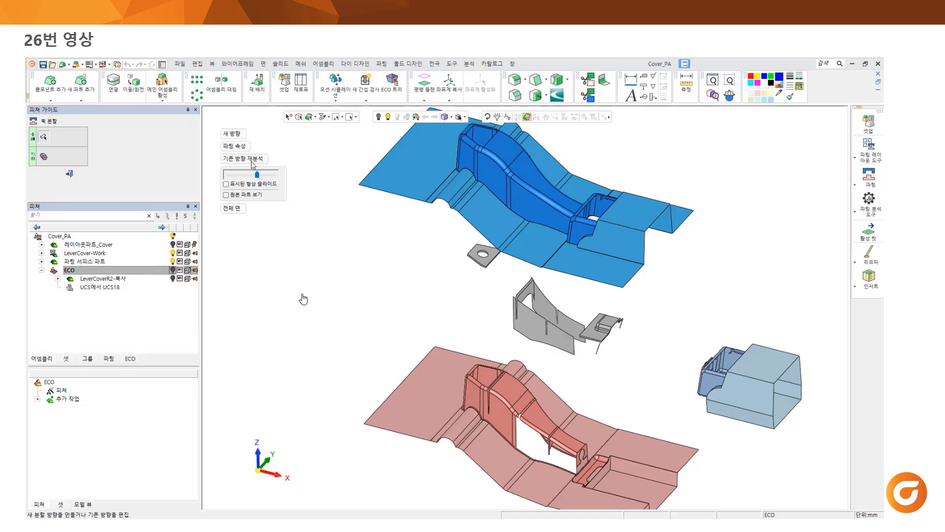
- Re-analyze the existing upper split direction from one of its faces, using draft angle analysis at -0.1, and apply it
click(252, 161)
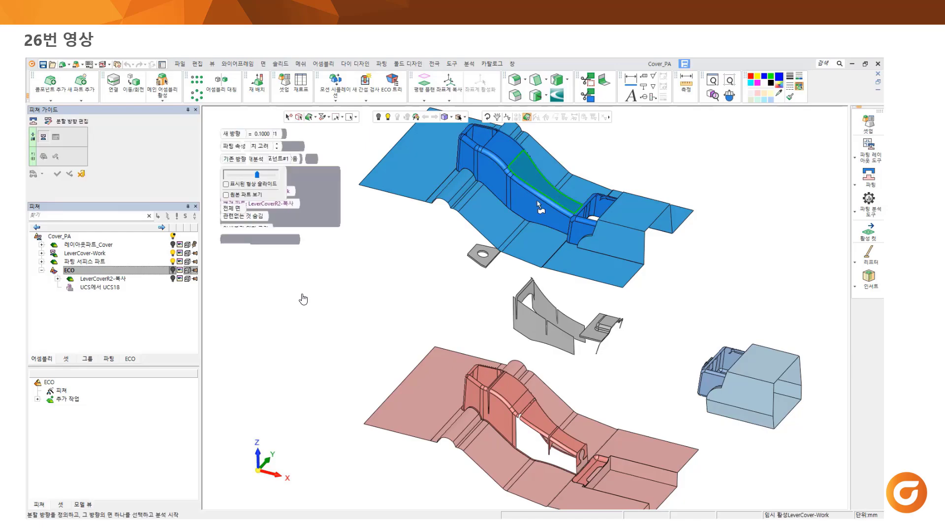
click(258, 219)
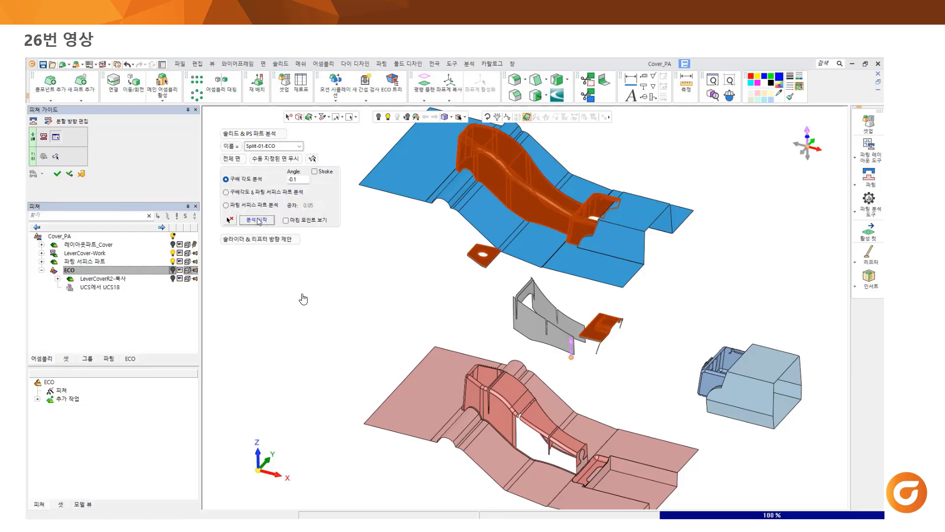
click(70, 174)
- Re-analyze the existing lower split direction and the slider direction from their faces, and accept the results
click(507, 312)
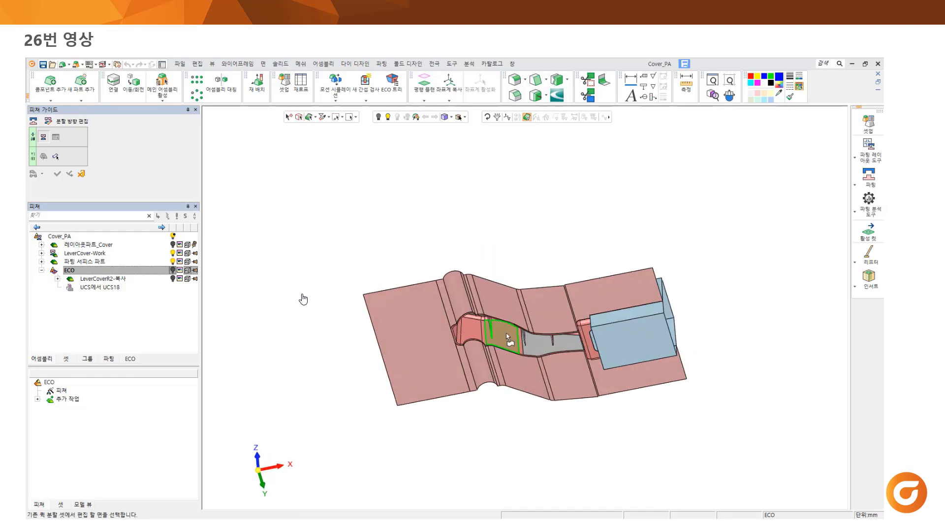
click(256, 220)
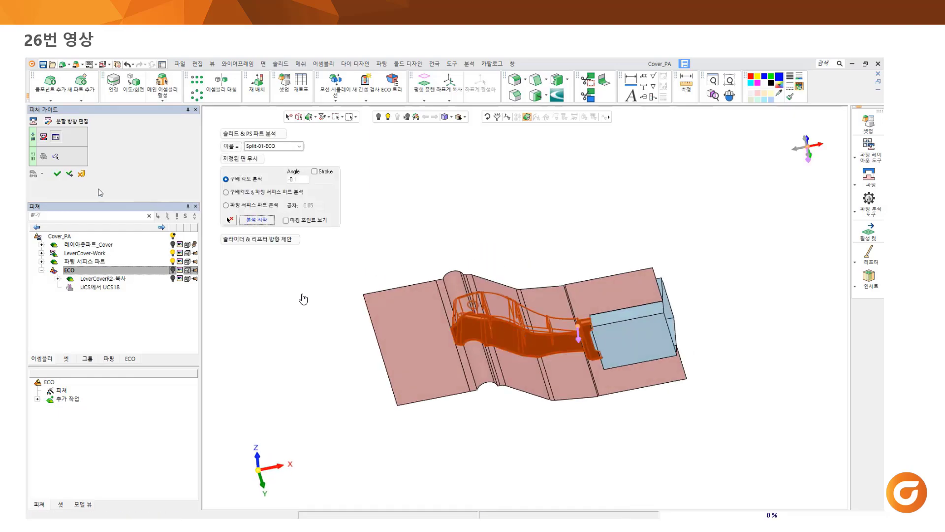
click(540, 325)
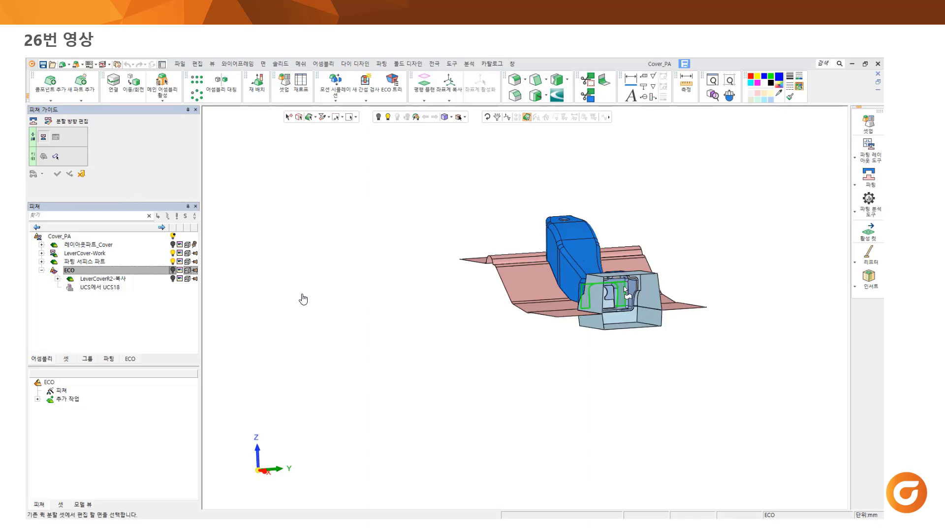
click(260, 220)
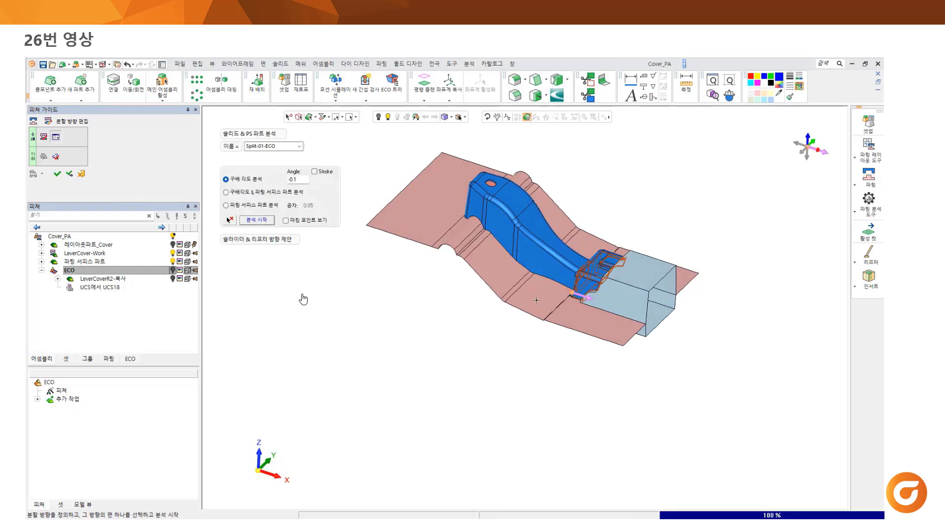
click(56, 175)
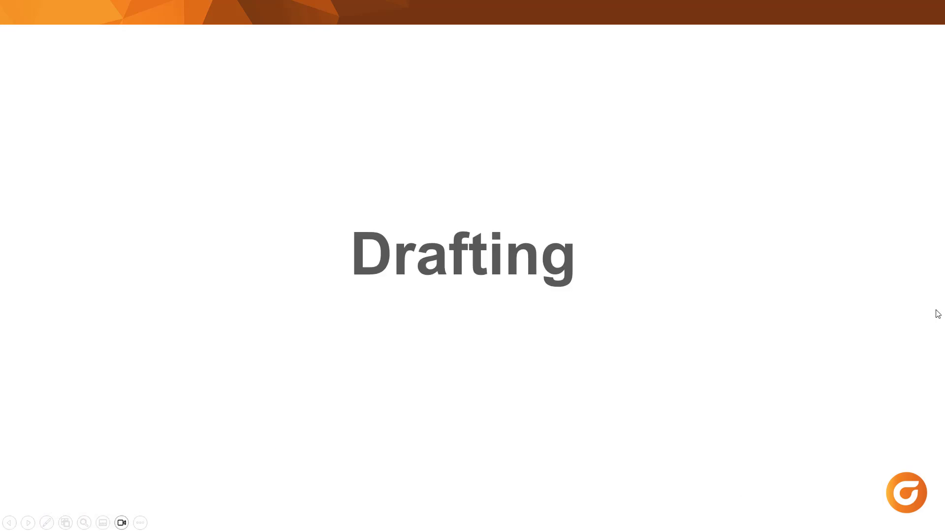
key(Right)
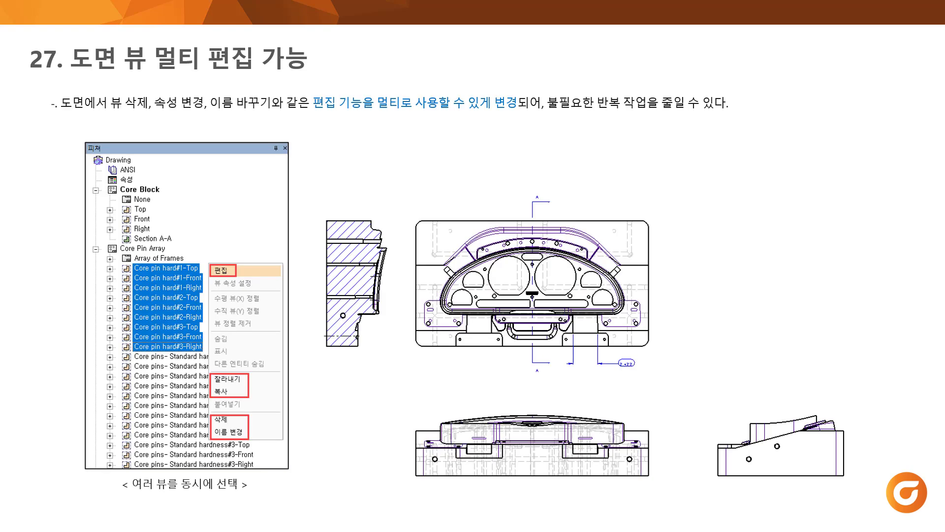
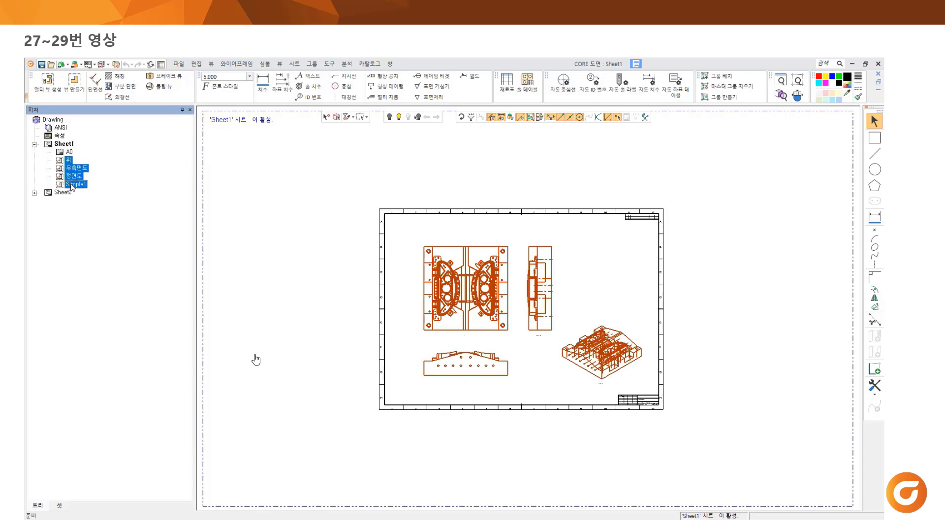
- Cut the four selected views out of Sheet1 and paste them onto Sheet2
right_click(71, 186)
click(87, 278)
double_click(62, 192)
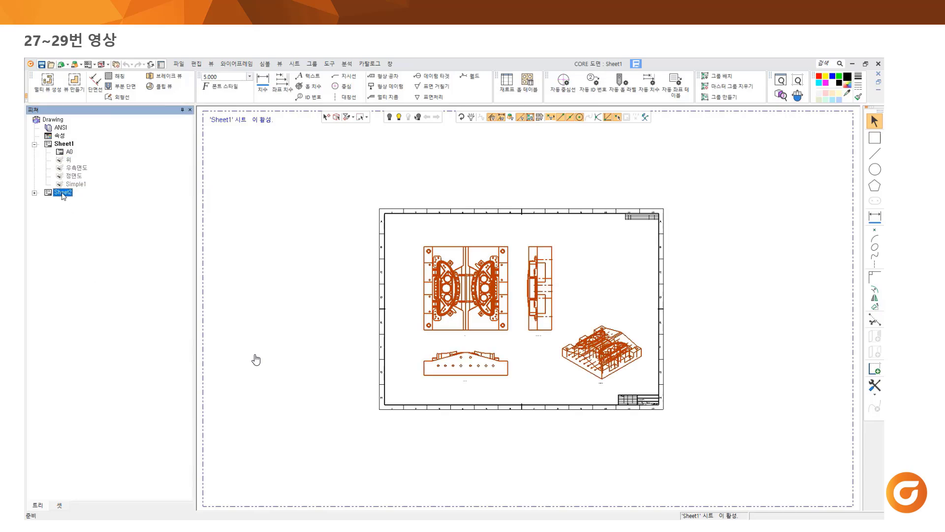
right_click(61, 192)
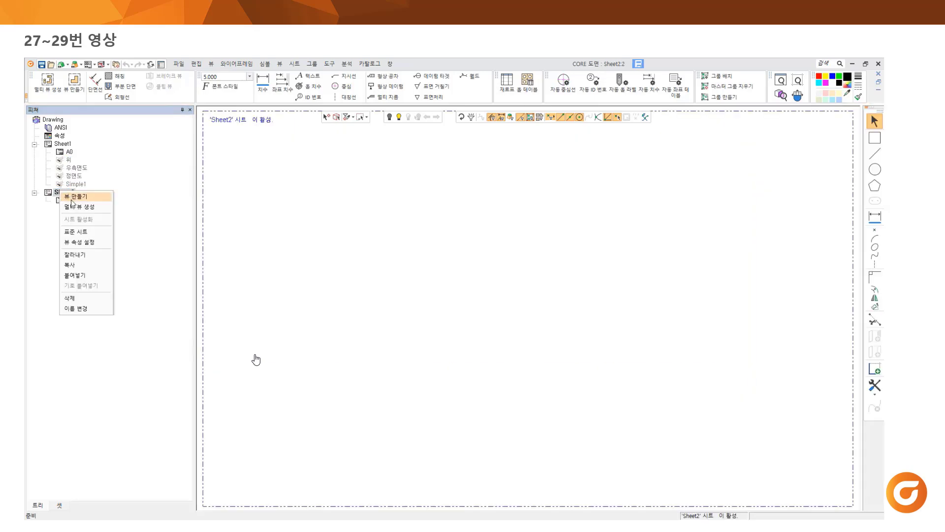
click(75, 275)
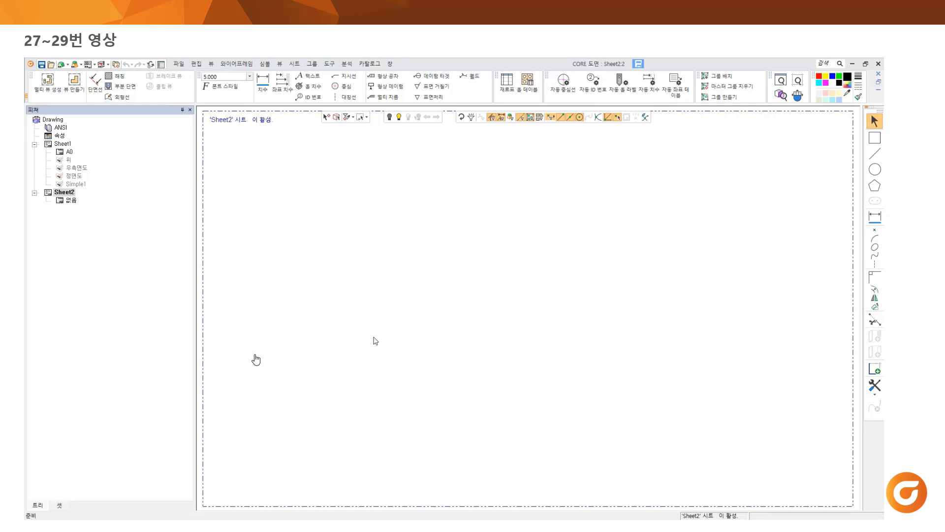
right_click(477, 261)
click(502, 259)
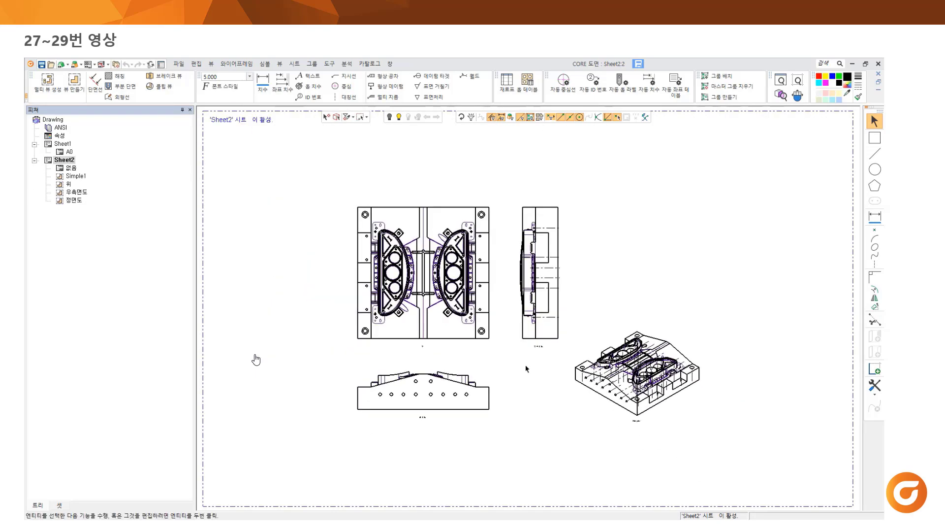
- Copy the 우측면도 and 정면도 views from Sheet2 and paste them onto Sheet1
click(77, 192)
ctrl+click(74, 200)
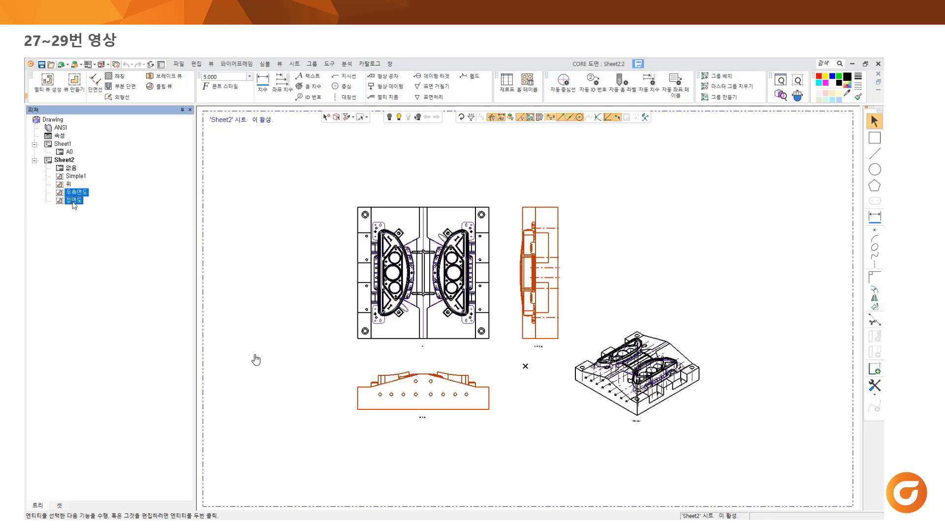
right_click(73, 201)
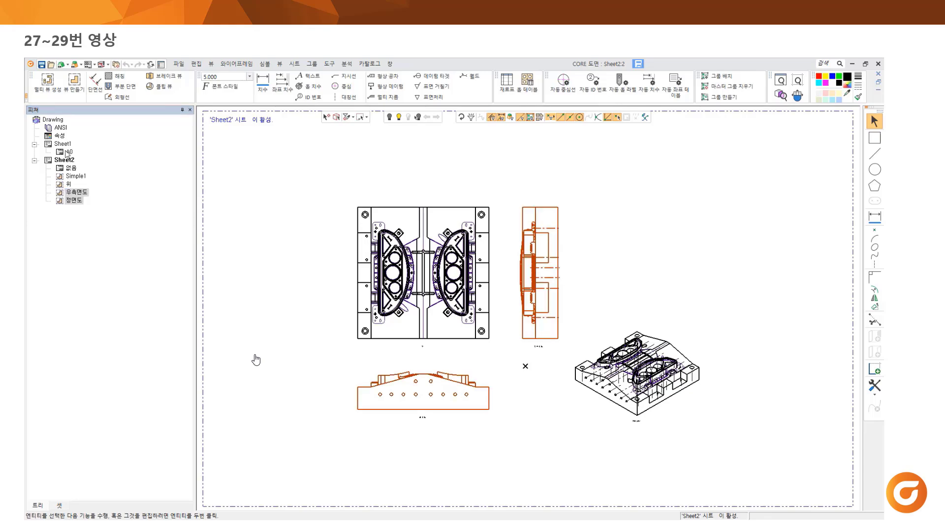
click(80, 304)
click(68, 145)
double_click(68, 145)
right_click(68, 145)
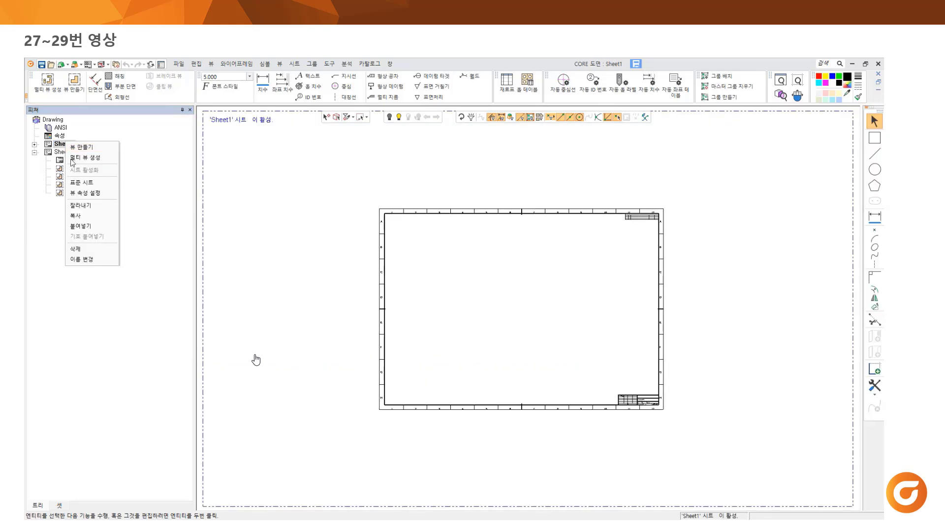
click(84, 226)
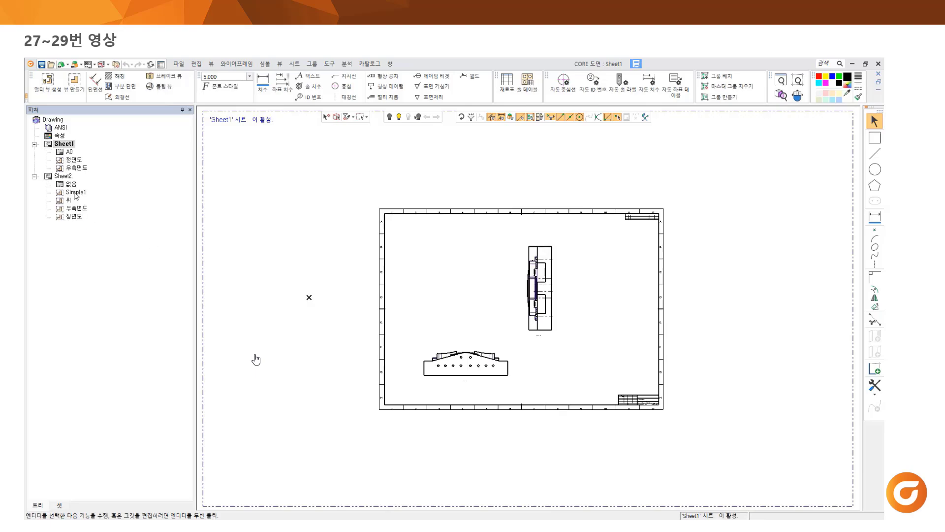
- Delete the two pasted views, 정면도 and 우측면도, from Sheet1
click(73, 161)
ctrl+click(75, 168)
right_click(75, 168)
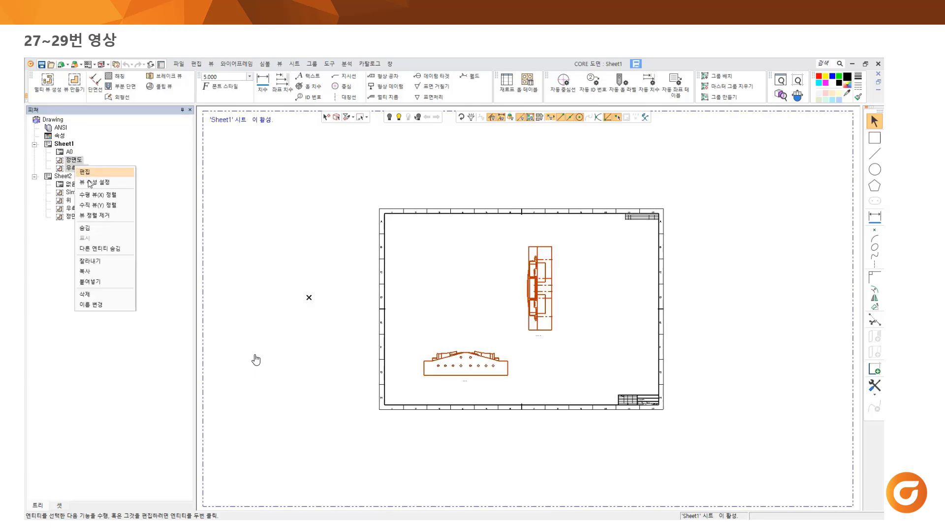
click(89, 294)
click(411, 312)
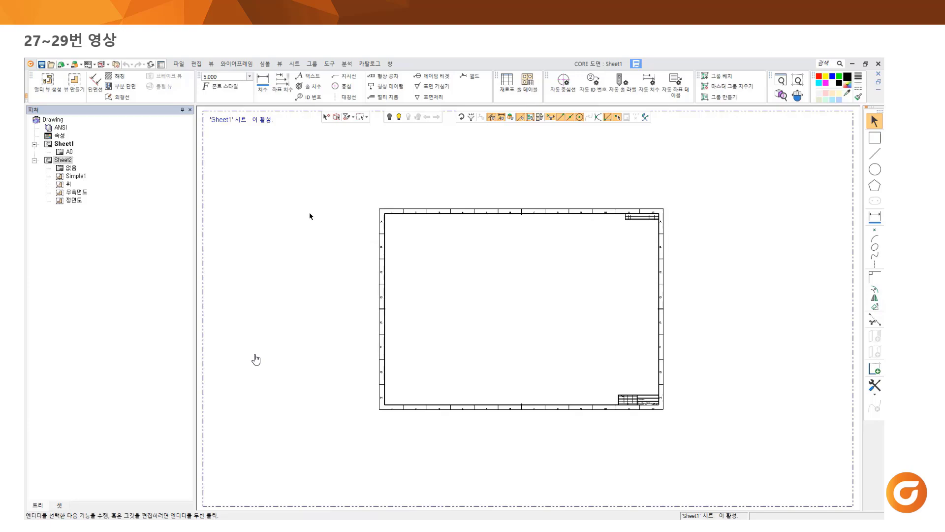
- On Sheet2, edit the Simple1 and 위 views together and set their visible model edges to magenta
double_click(67, 160)
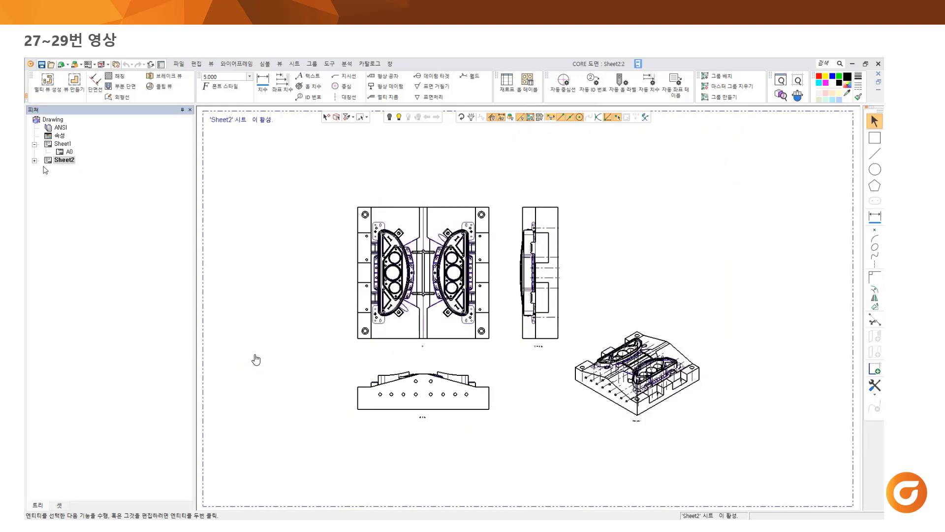
click(34, 160)
click(75, 175)
ctrl+click(69, 185)
right_click(70, 188)
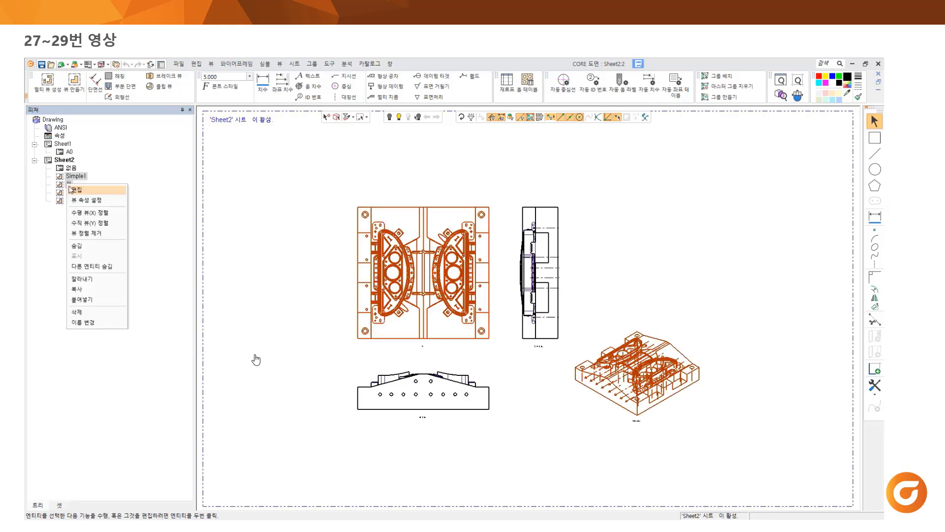
click(76, 190)
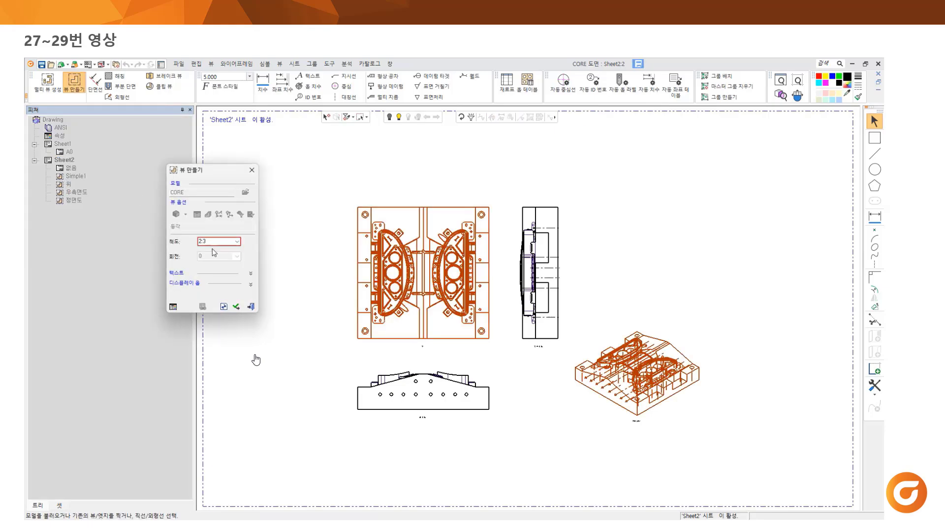
click(173, 306)
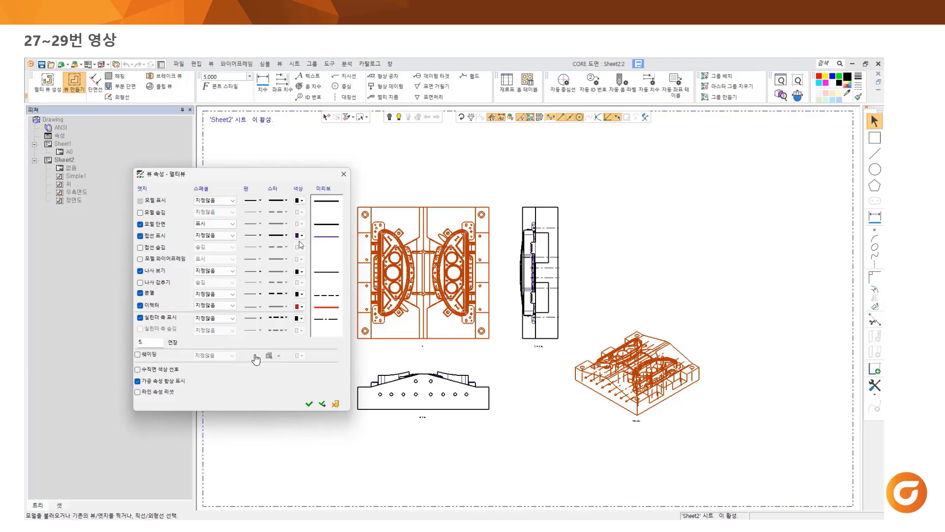
click(299, 201)
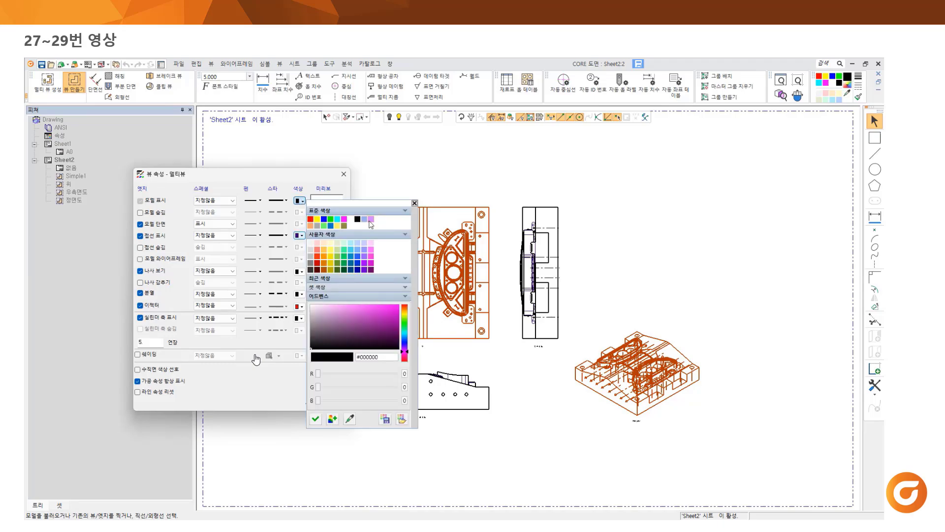
click(343, 224)
click(309, 401)
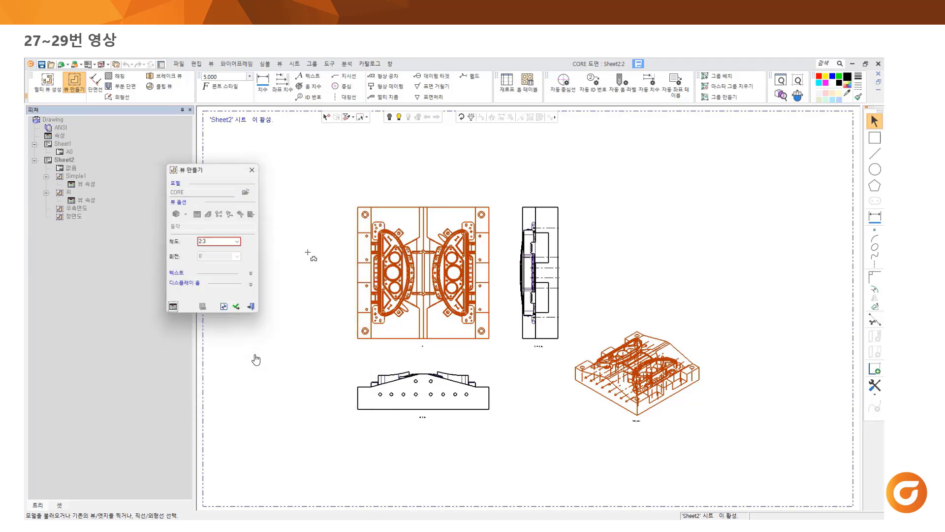
click(237, 306)
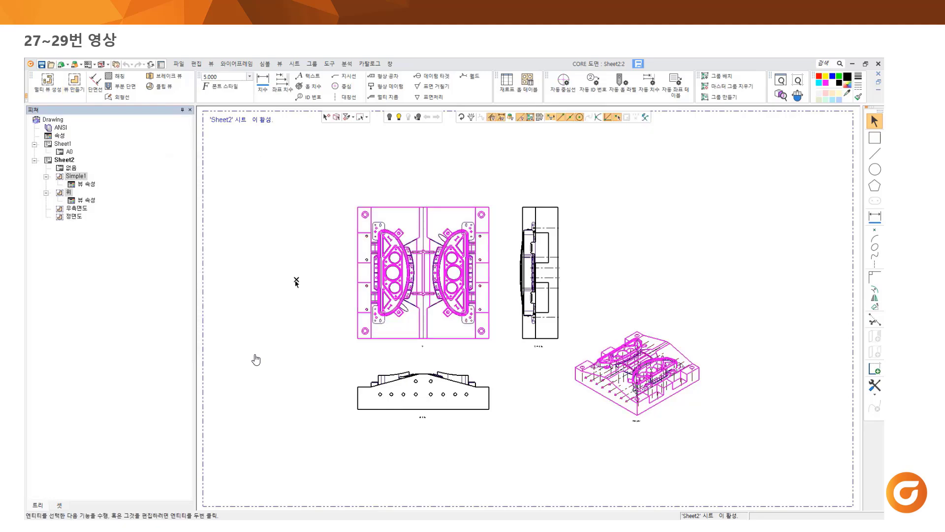
- Rename all four views on Sheet2 together, using the base name View
click(46, 176)
click(46, 185)
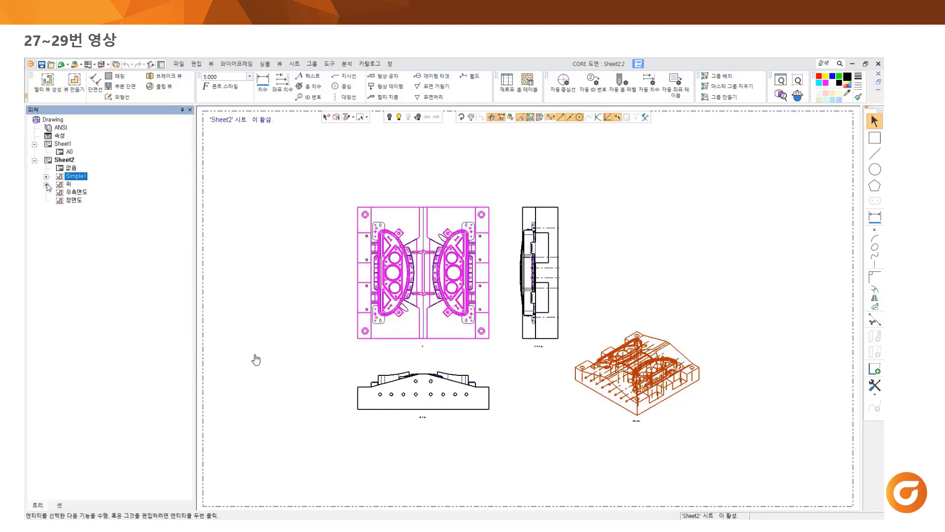
right_click(74, 201)
click(87, 240)
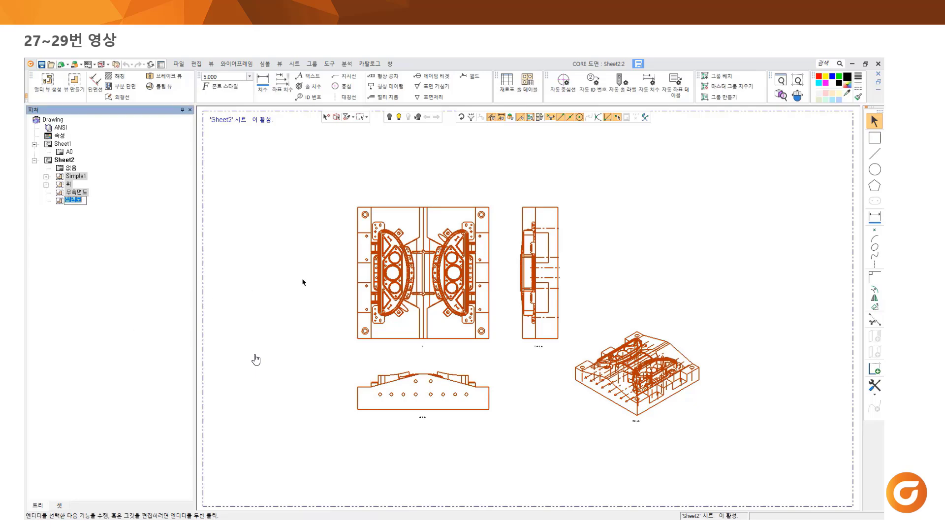
text(View)
key(Return)
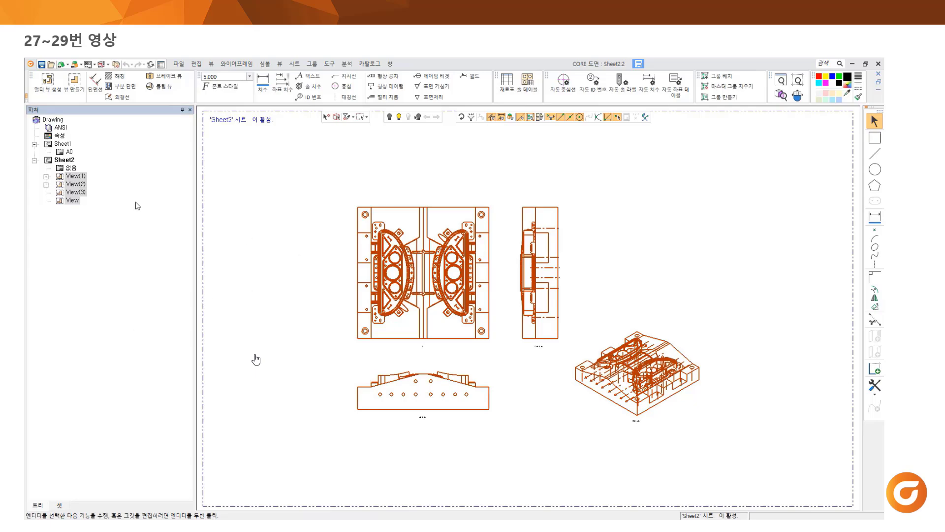
- Delete all four renamed views from Sheet2 in one operation
right_click(70, 199)
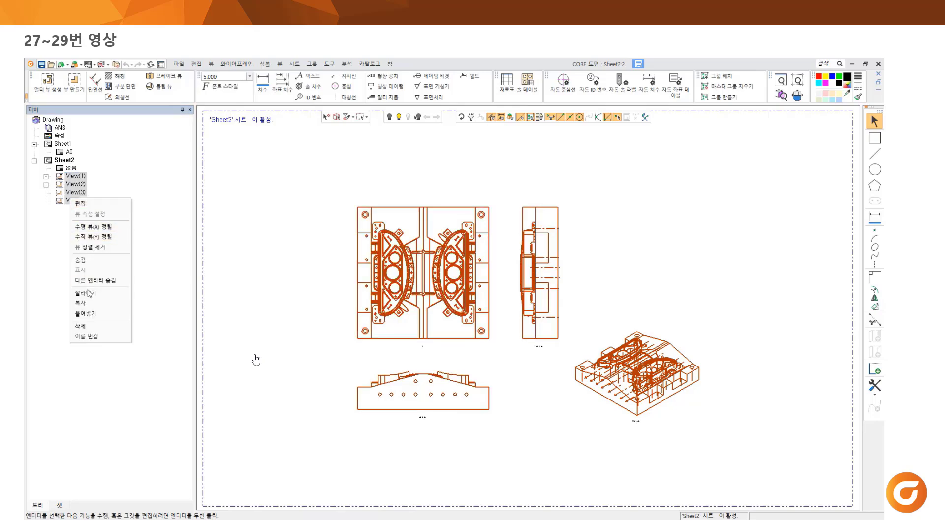
click(80, 326)
click(421, 314)
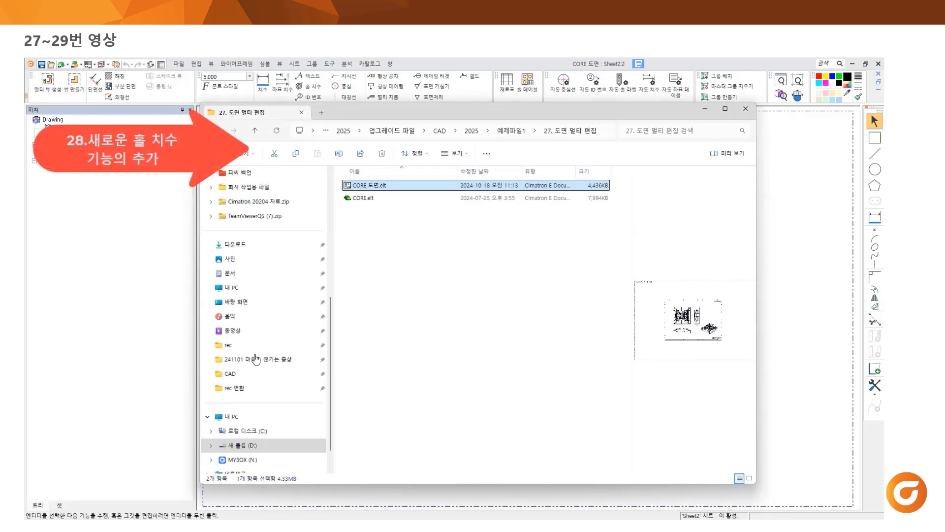
- Open the DIE 도면 drawing from the example folder 28_29 for hole dimensions and vertical face colour
click(212, 131)
double_click(366, 285)
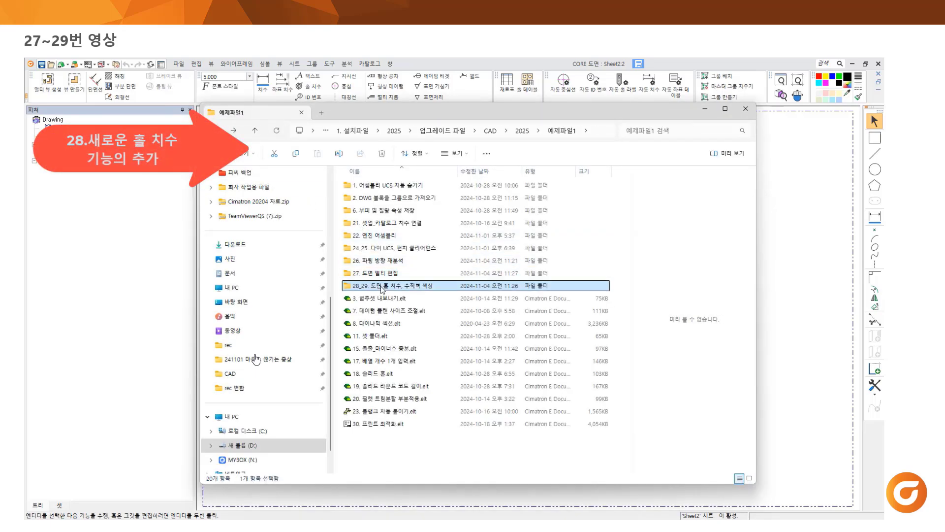
double_click(362, 185)
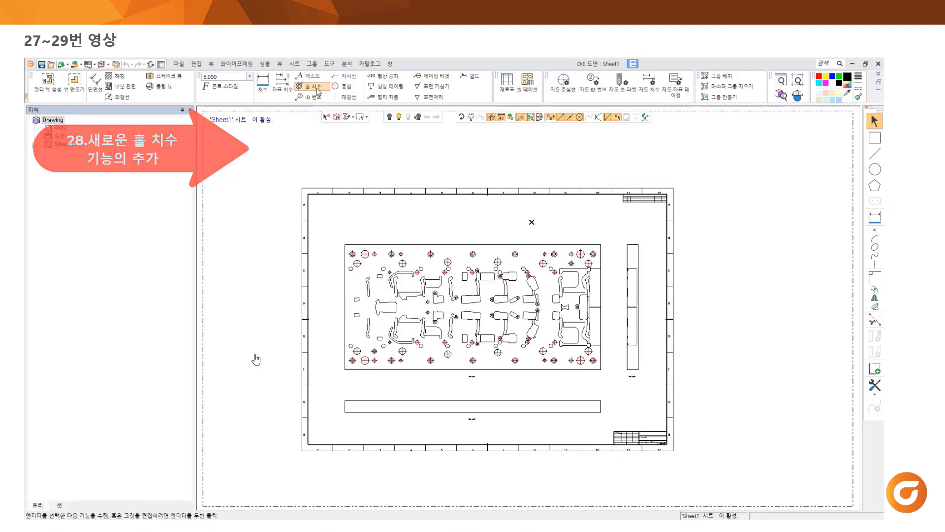
- Start a hole dimension on the counterbored hole nearest the plate's upper-right corner
click(311, 86)
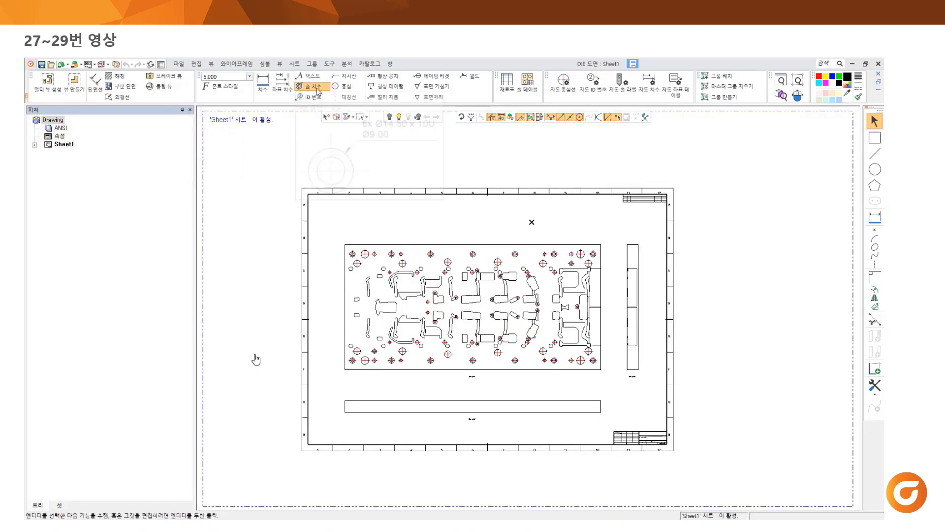
scroll(597, 254, up, 5)
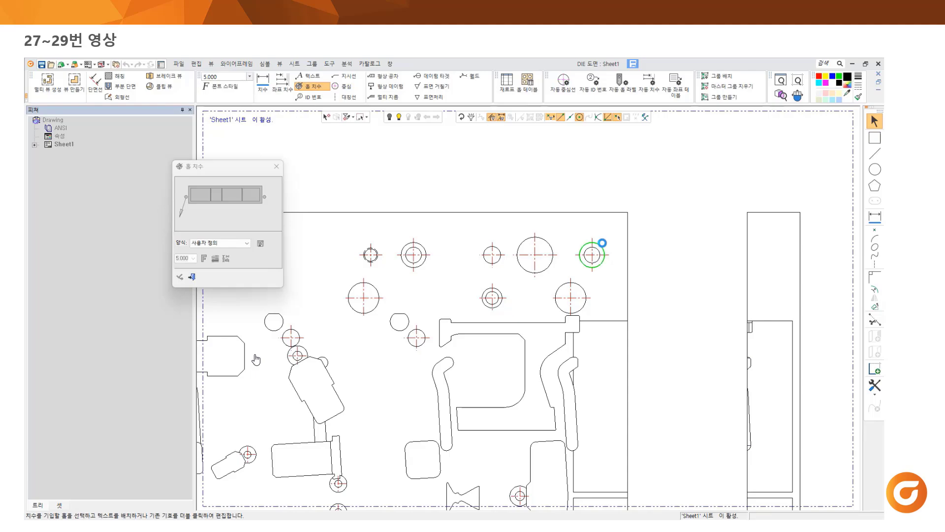
click(598, 243)
scroll(673, 233, up, 3)
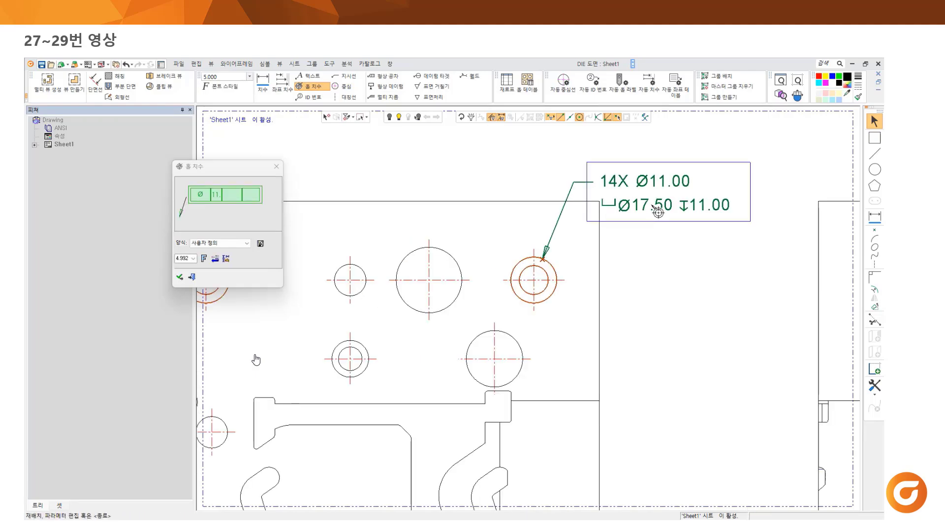
- Place the counterbored hole's callout outside the plate corner, check its symbol options, and accept it
double_click(232, 198)
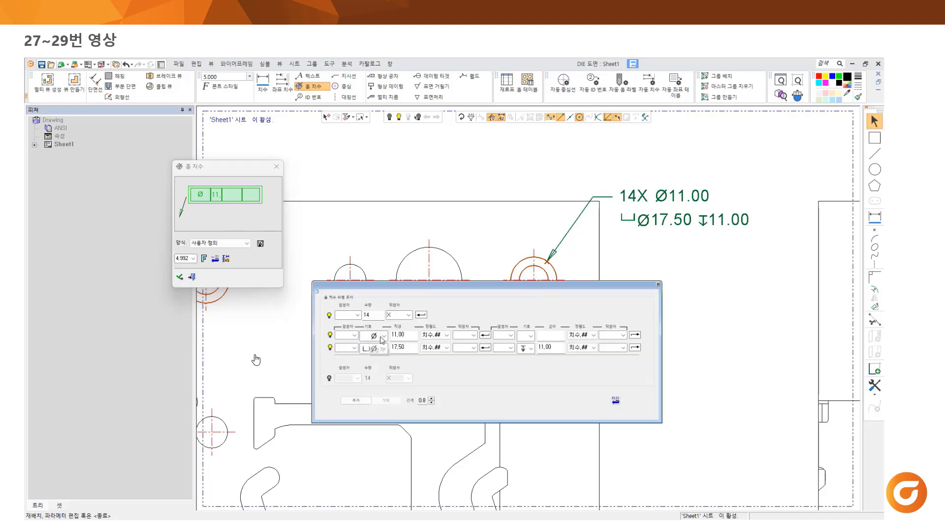
click(384, 335)
click(384, 339)
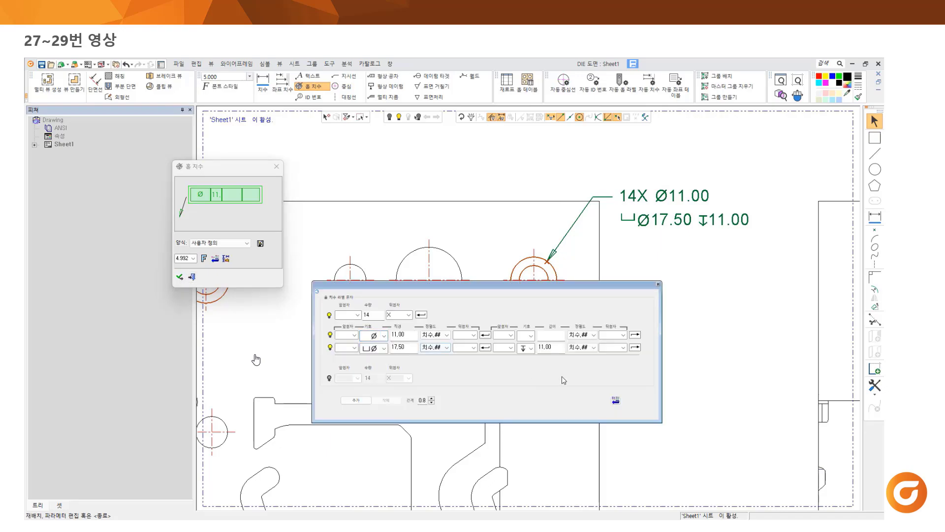
click(179, 278)
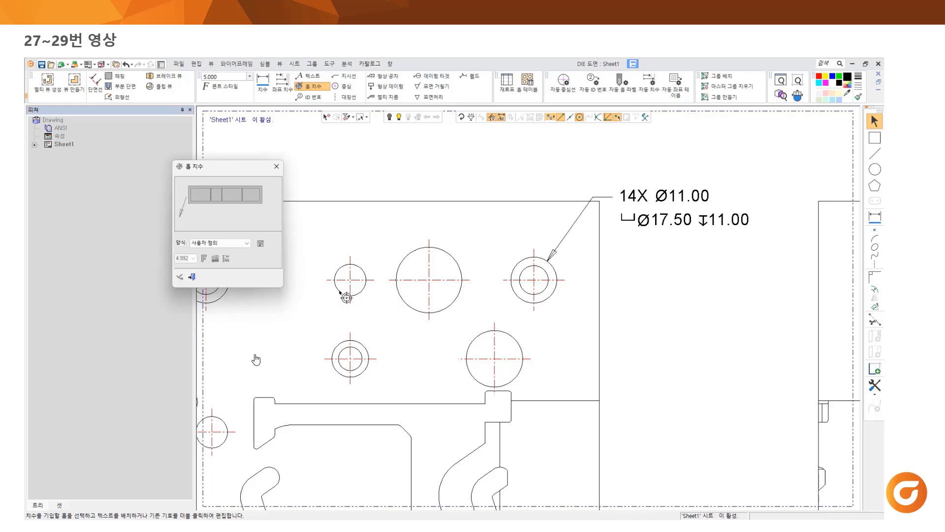
- Add a hole dimension to the small plain hole near the upper edge, with its text on the upper left
scroll(345, 297, down, 2)
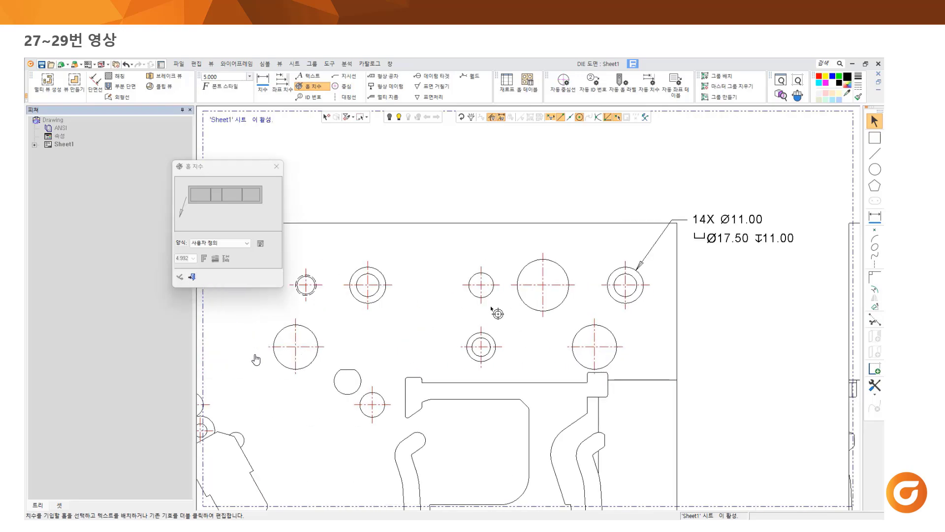
click(477, 275)
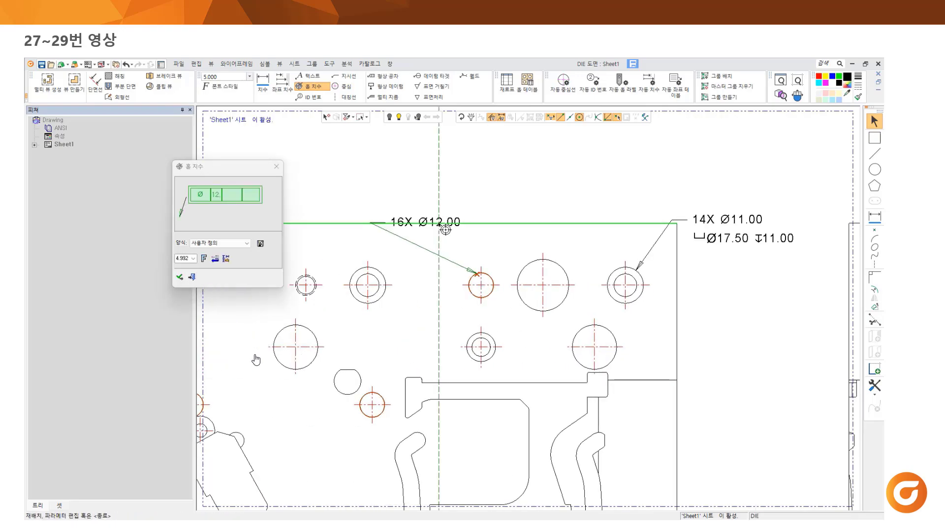
click(424, 216)
drag(422, 215, 422, 241)
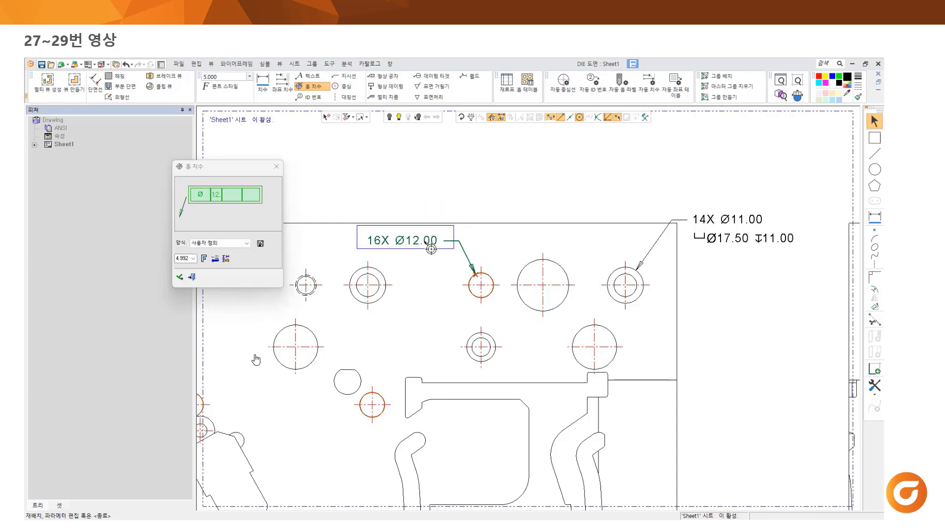
middle_click(540, 327)
- Add a hole dimension to the threaded hole near the upper edge, with its text on the lower right, and finish
ctrl+middle_drag(358, 321, 419, 322)
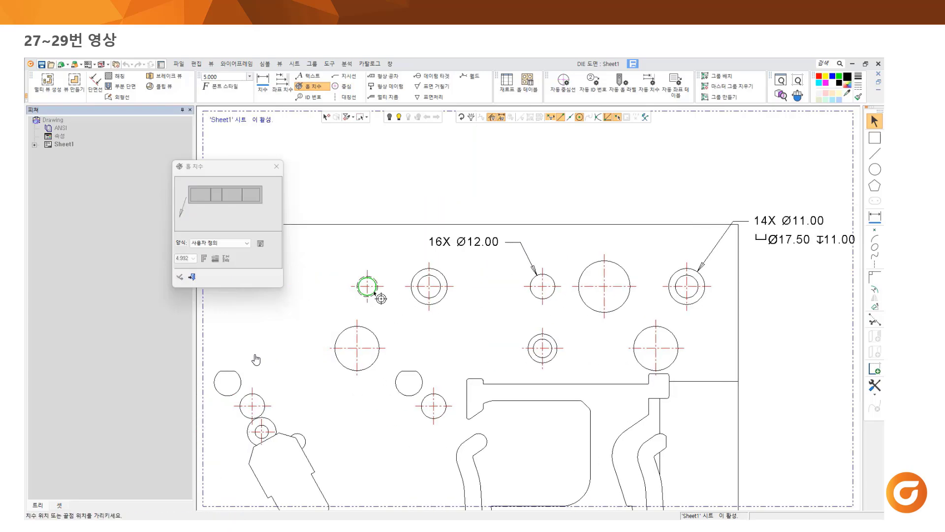
click(375, 291)
drag(442, 314, 469, 338)
middle_click(506, 317)
click(192, 277)
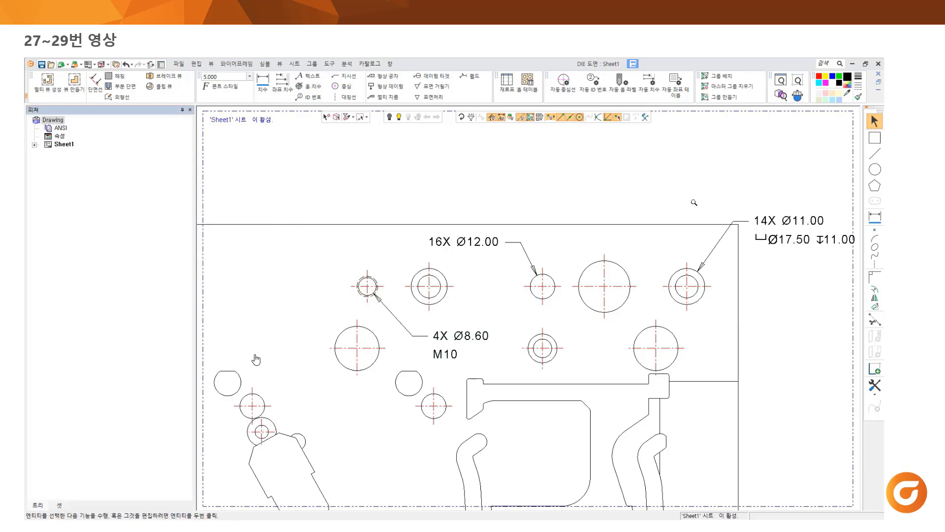
- In the view attributes, set the displayed model edges (모델 표시) to model colour (모델 색깔), enable vertical face colour preference (수직면 색상 선호), and apply
ctrl+right_drag(694, 202, 712, 284)
ctrl+middle_drag(712, 284, 645, 276)
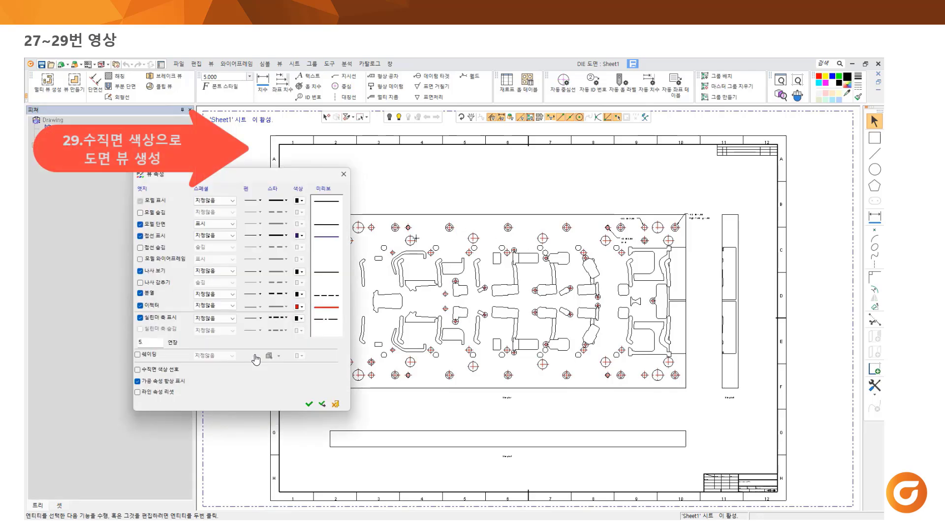
click(231, 201)
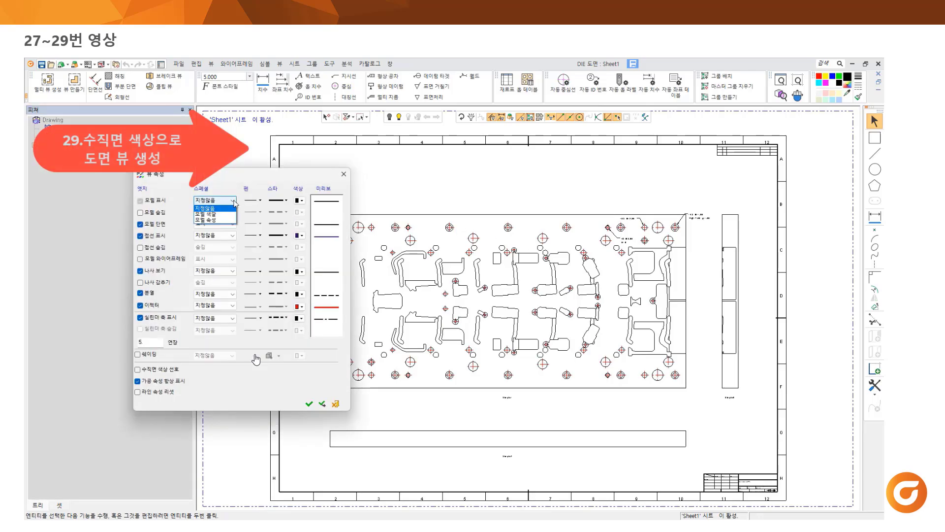
click(215, 215)
click(155, 369)
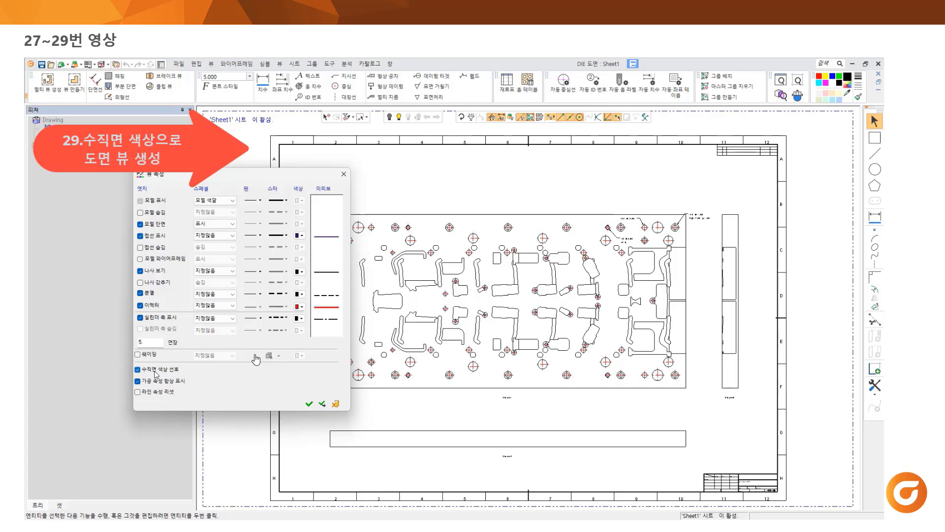
click(309, 404)
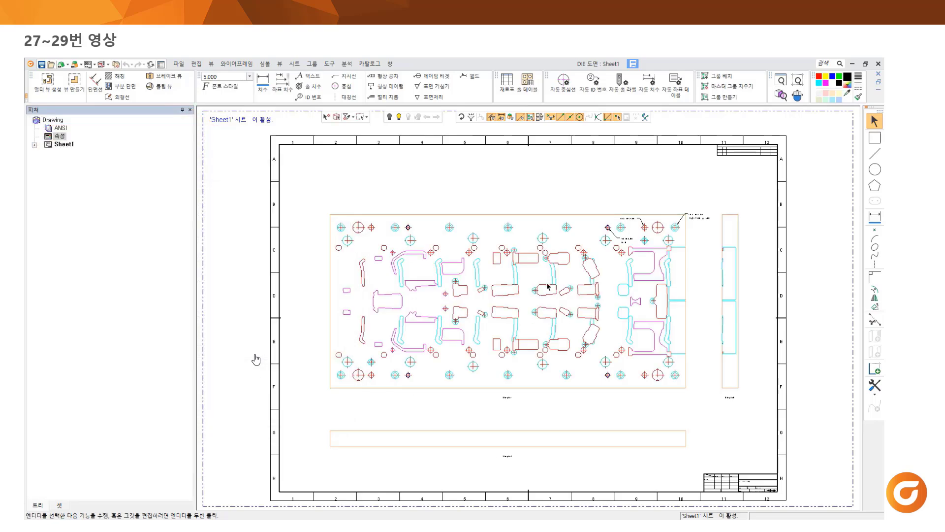
- Open the source part file of the main plate view and examine its face colours in a fitted isometric view
scroll(547, 285, down, 3)
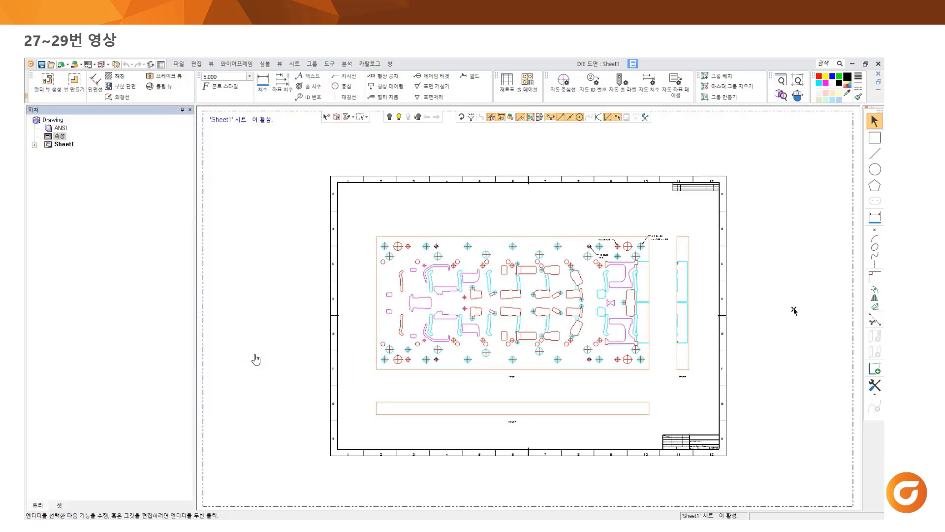
right_click(603, 208)
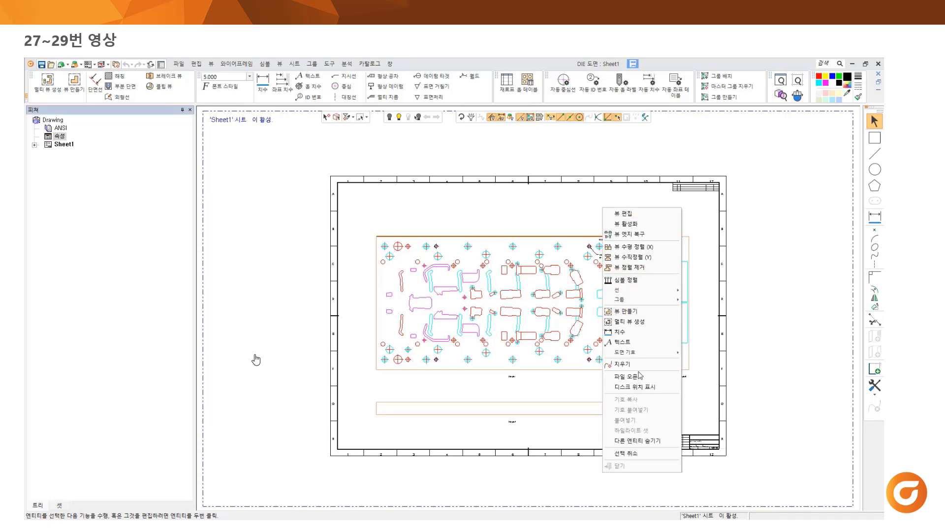
click(635, 376)
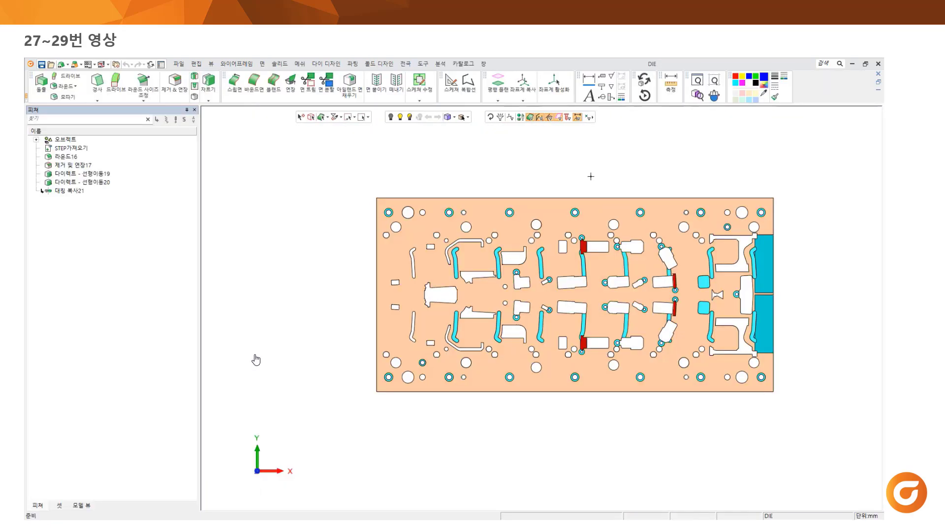
key(ctrl+i)
key(ctrl+a)
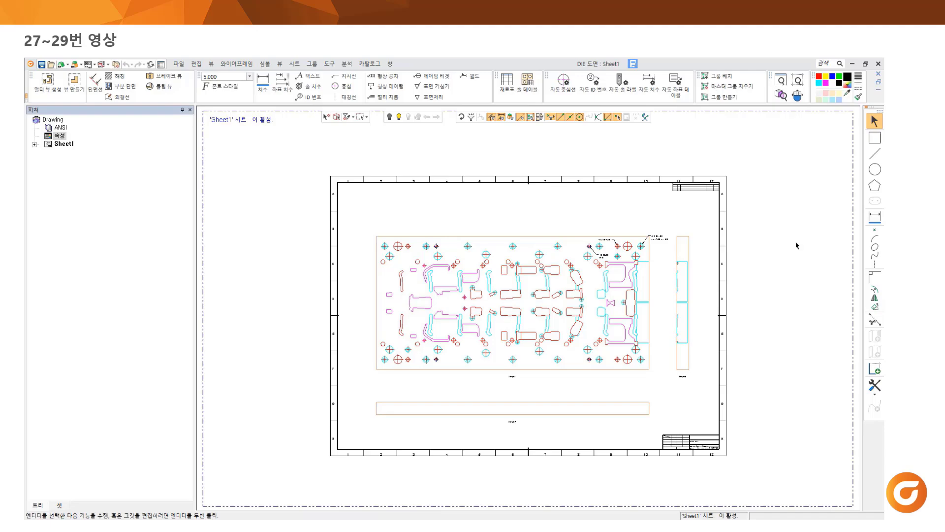
click(939, 208)
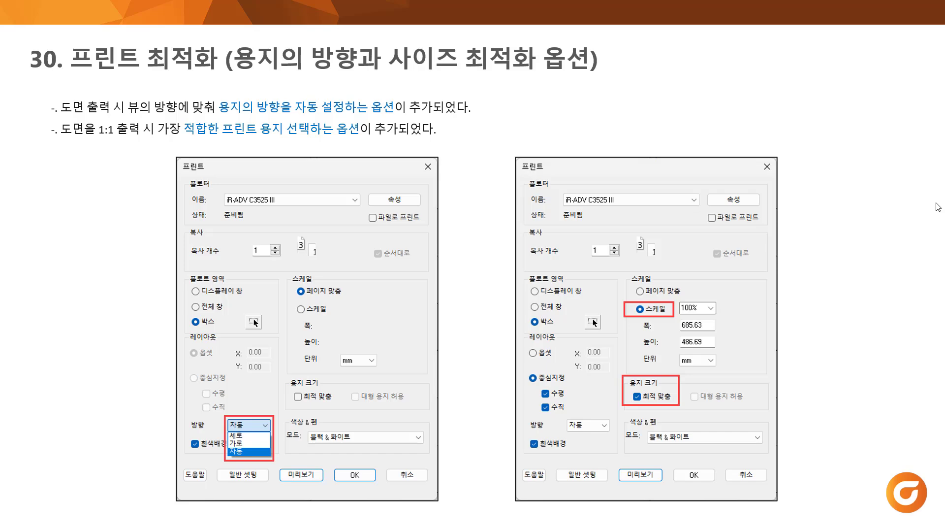
click(49, 247)
mouse_move(244, 254)
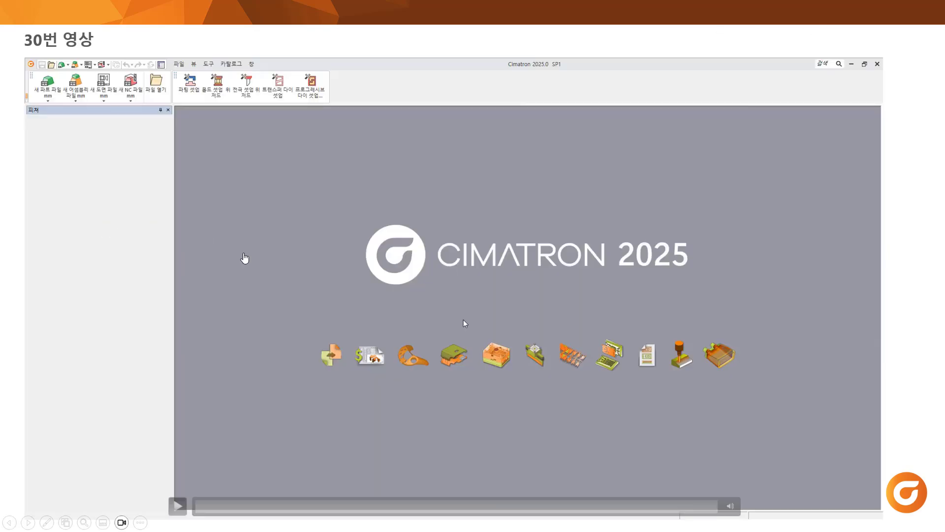
click(177, 505)
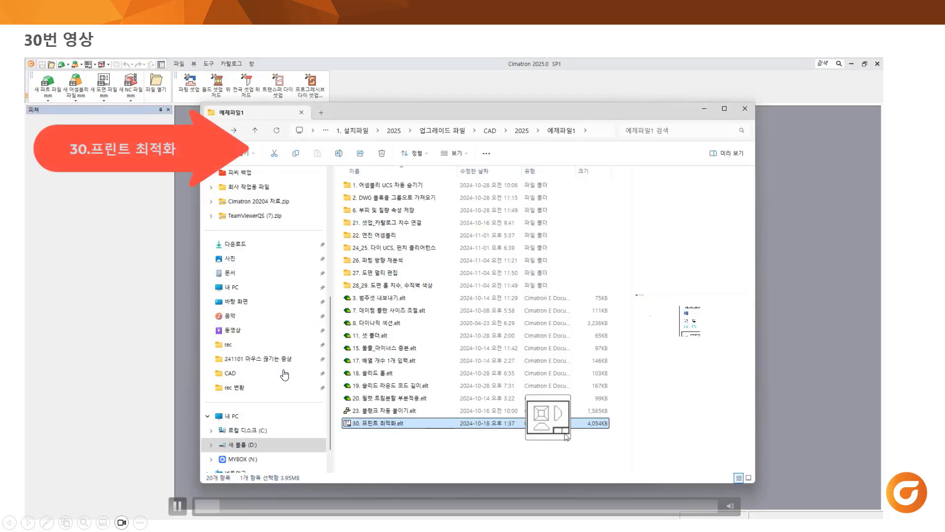